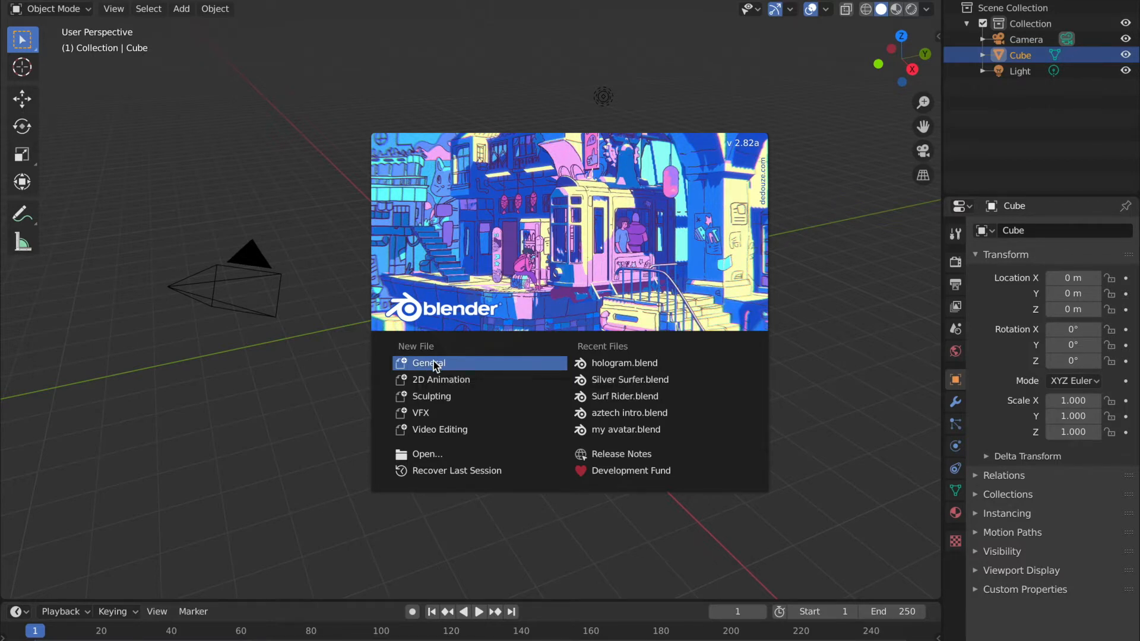
Start a new General file and enlarge the timeline area below the 3D viewport.
left_click(435, 362)
scroll(434, 362, "right", 5)
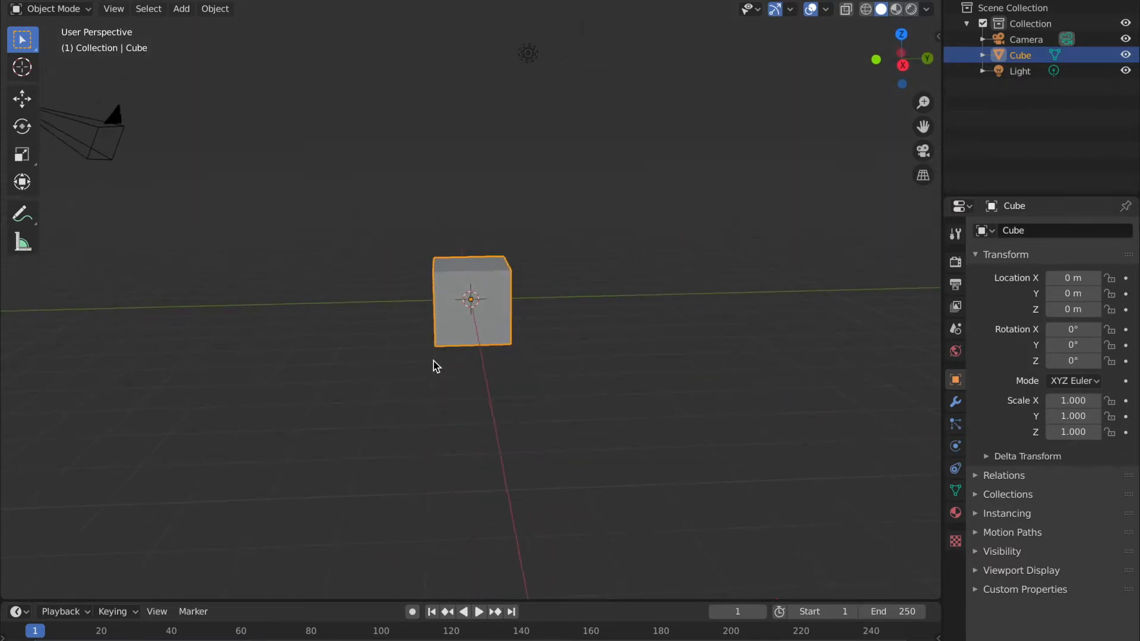
scroll(434, 361, "left", 5)
left_click_drag(298, 600, 315, 477)
scroll(387, 383, "right", 3)
scroll(387, 389, "right", 3)
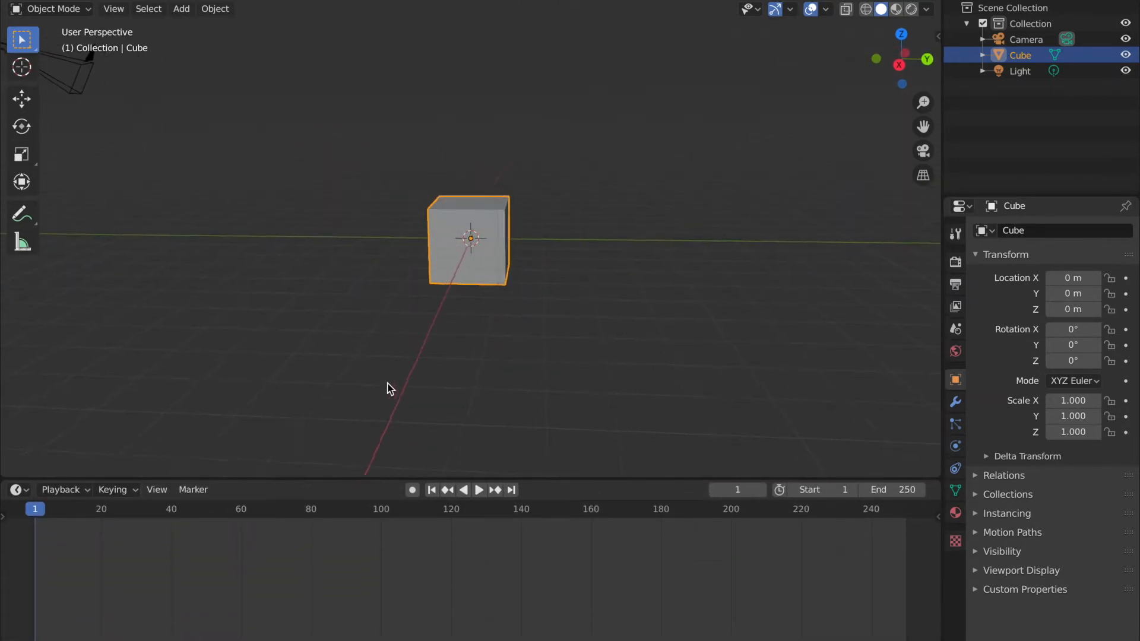
scroll(388, 388, "left", 5)
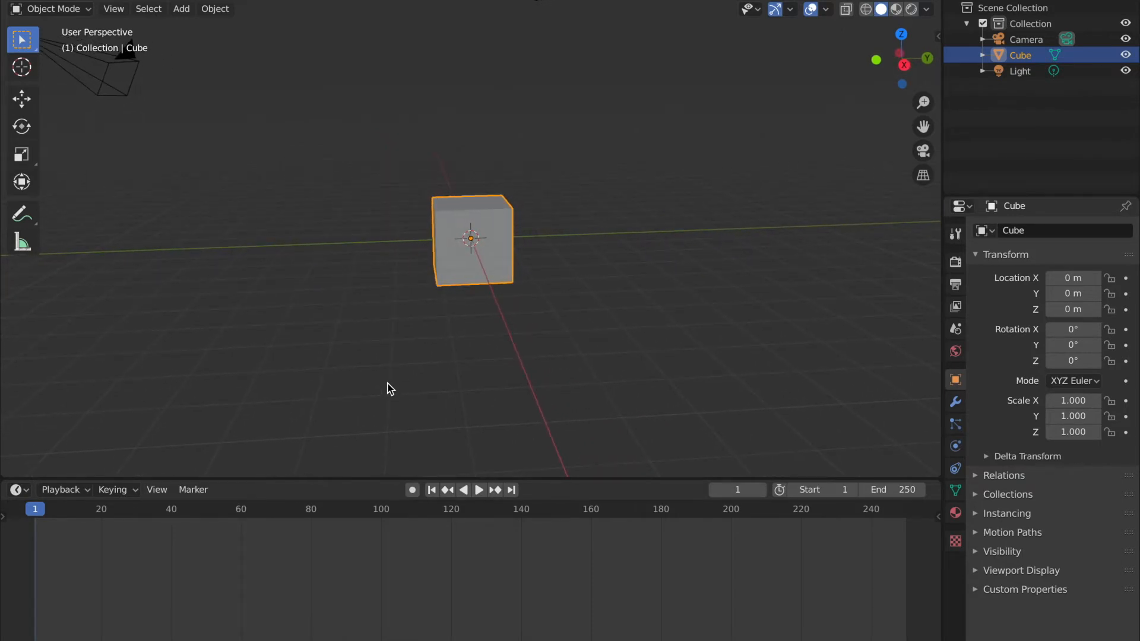
Insert Location and Rotation keyframes for the default cube at frame 1.
key("i")
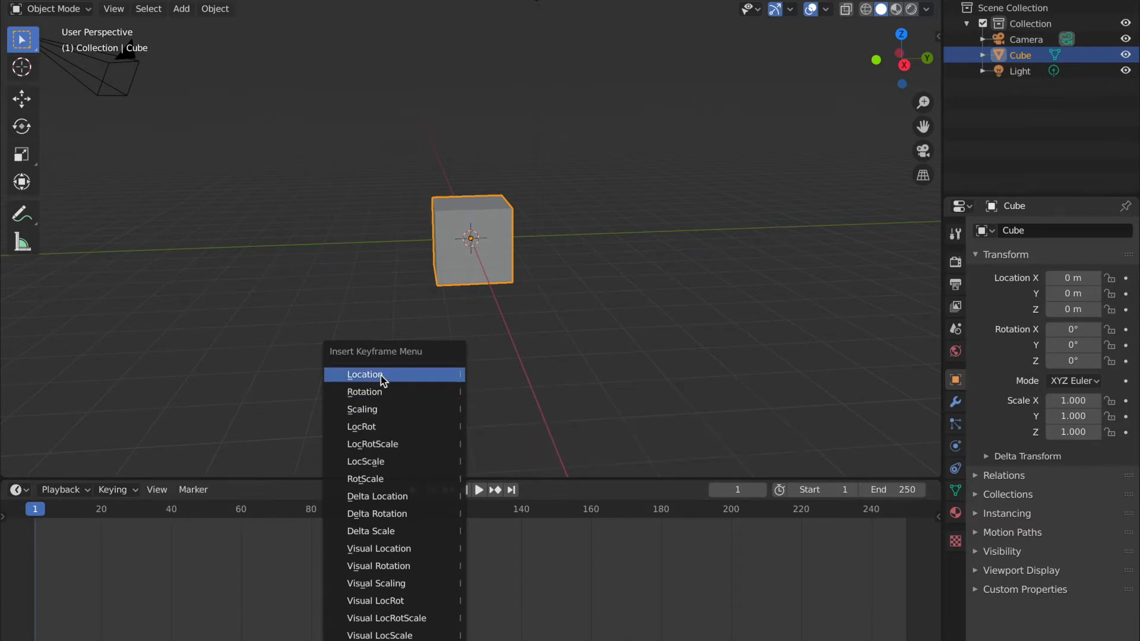
left_click(380, 376)
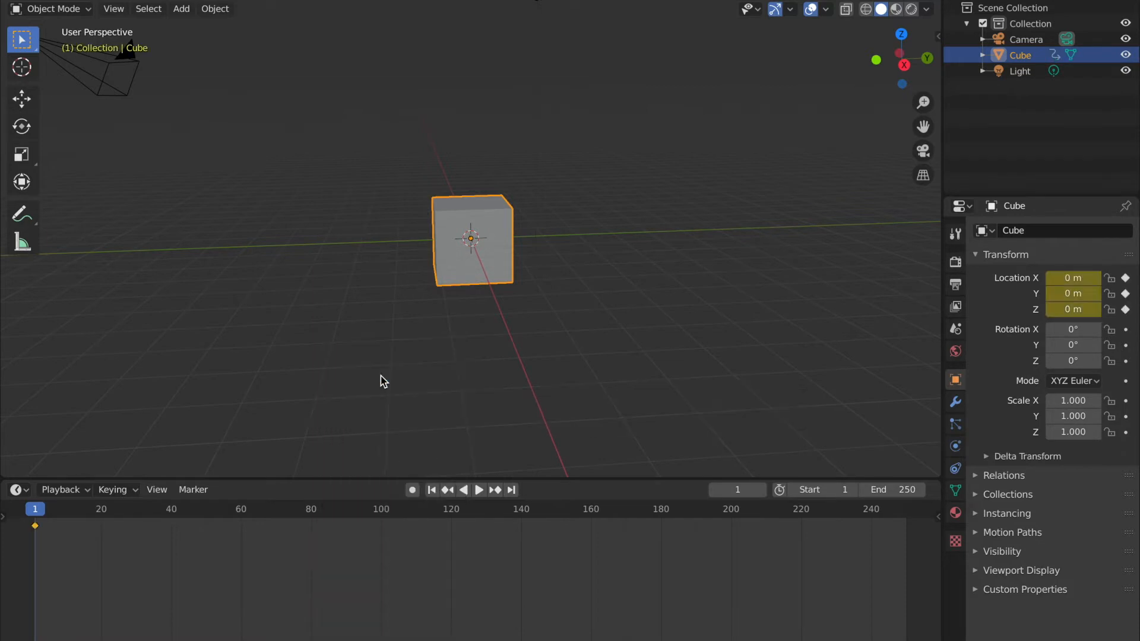
right_click(397, 357)
key("i")
left_click(460, 351)
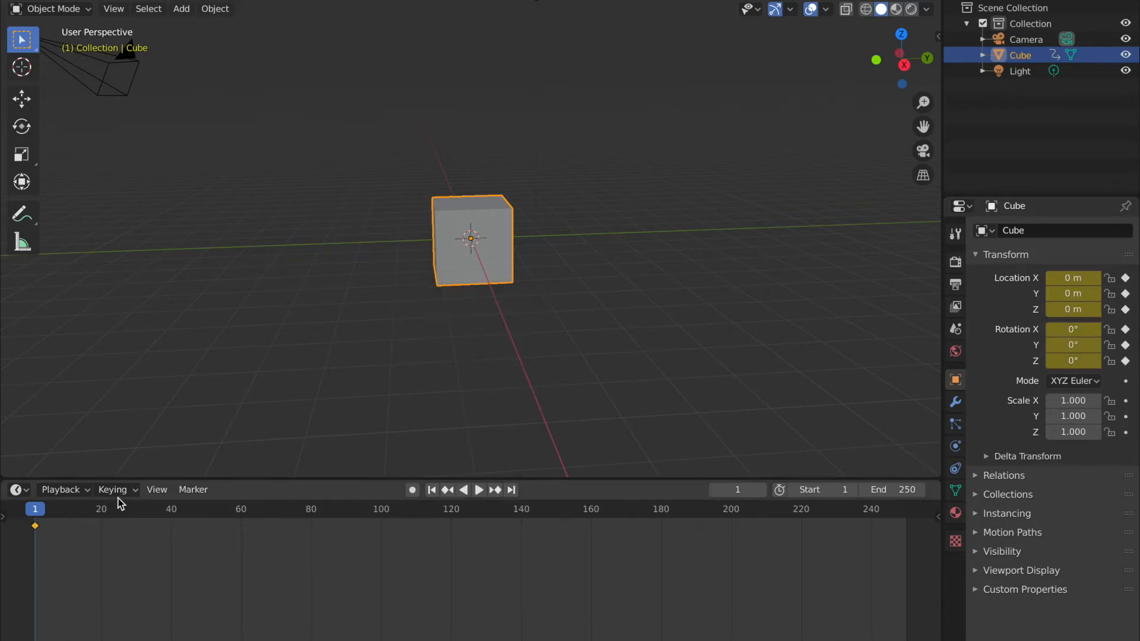
At frame 20, move the cube about 3.15 m along Y and insert Rotation and Location keyframes.
left_click(101, 510)
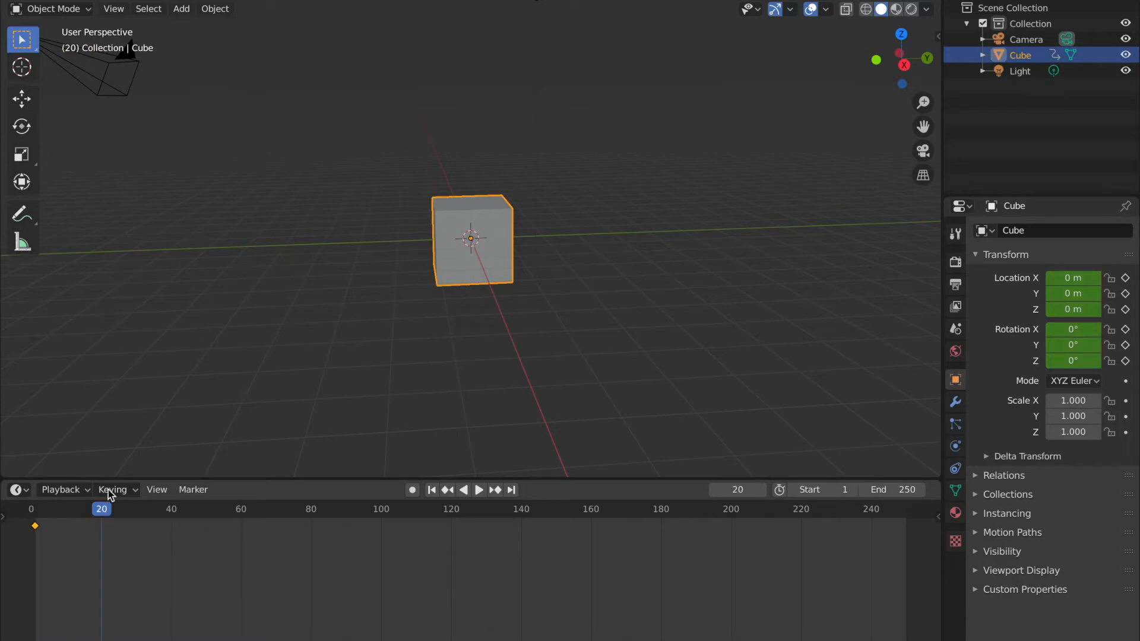
left_click(22, 98)
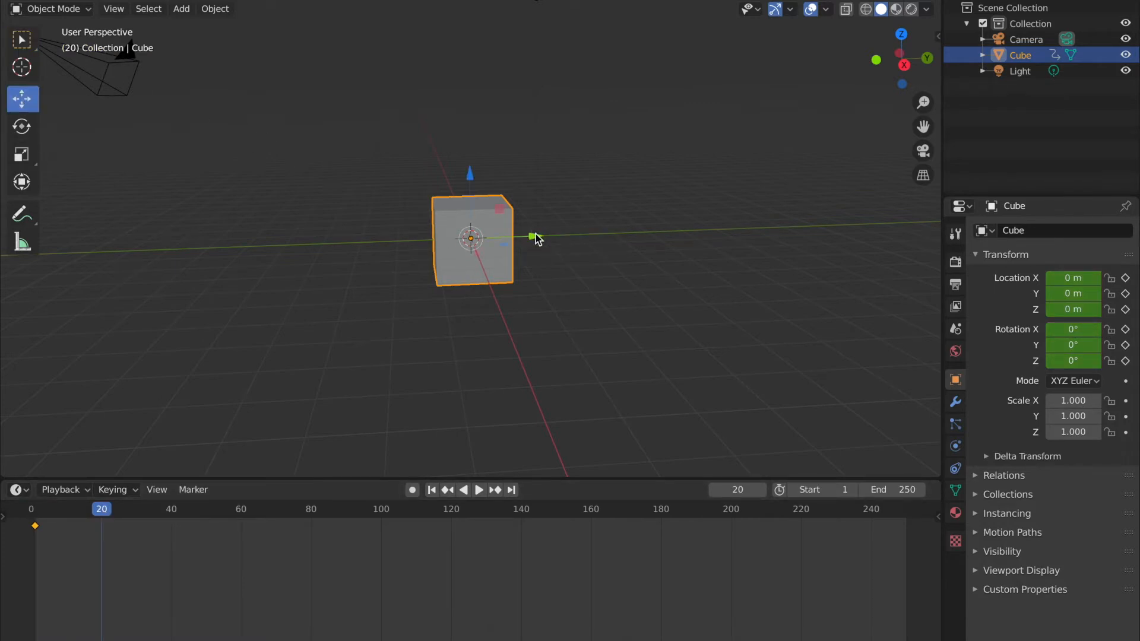
left_click_drag(536, 235, 652, 232)
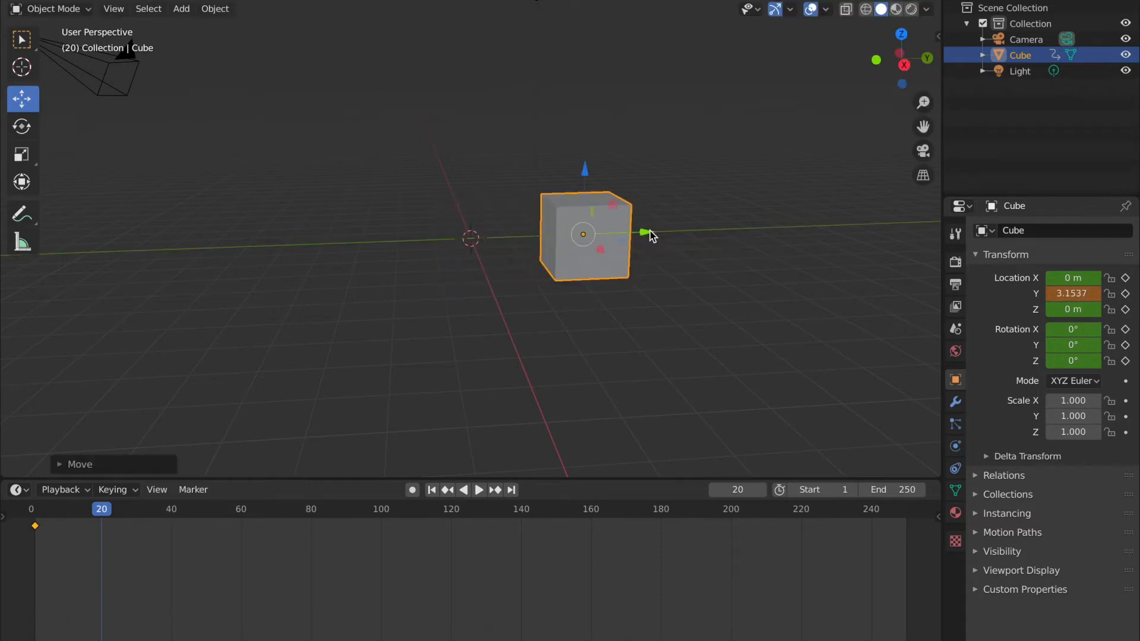
key("i")
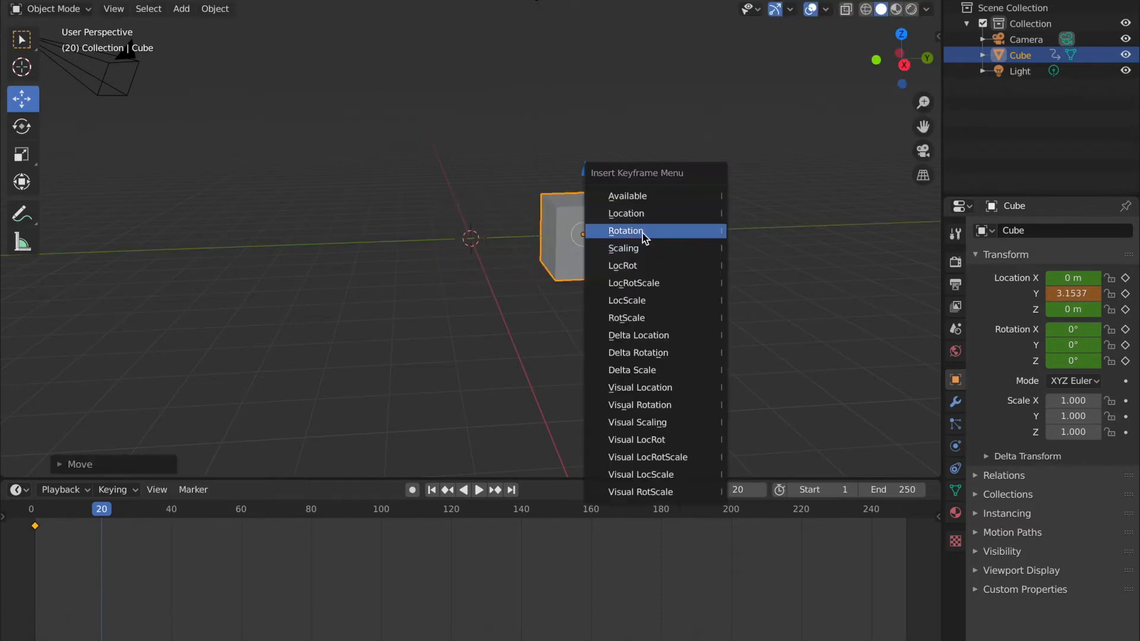
left_click(645, 233)
key("i")
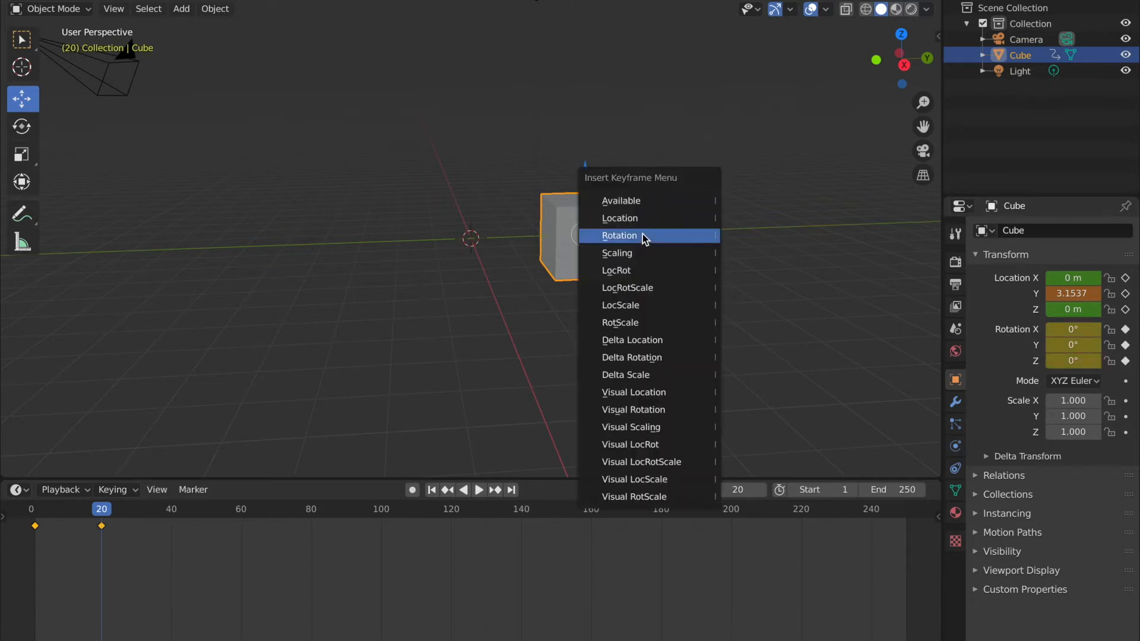
left_click(640, 223)
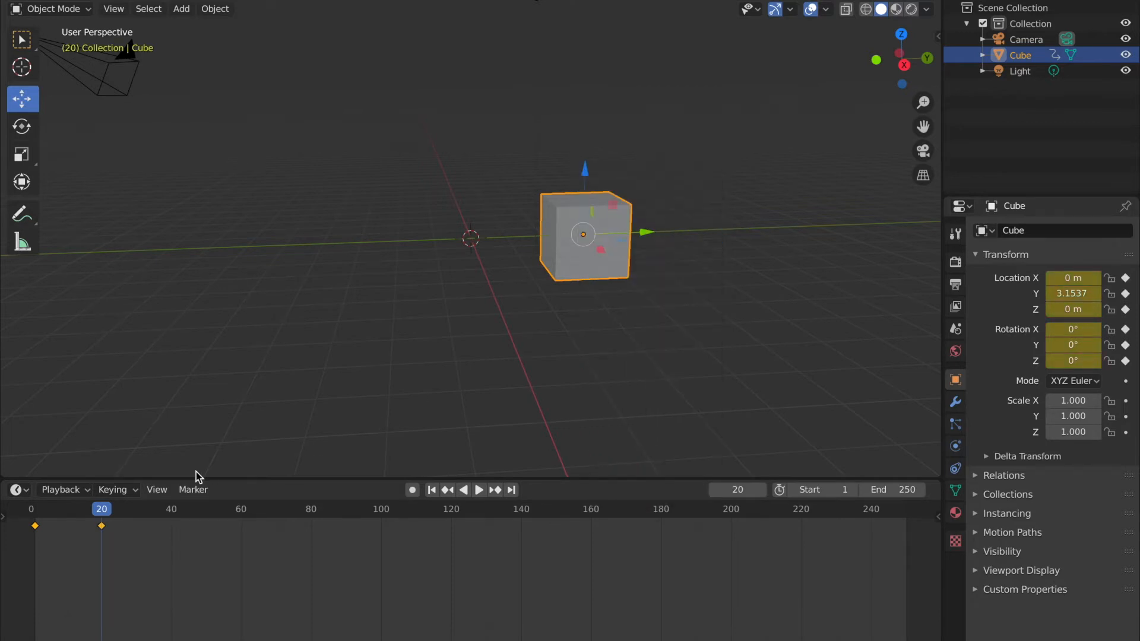
Play the cube's movement animation from the start of the timeline, and stop it.
left_click(33, 510)
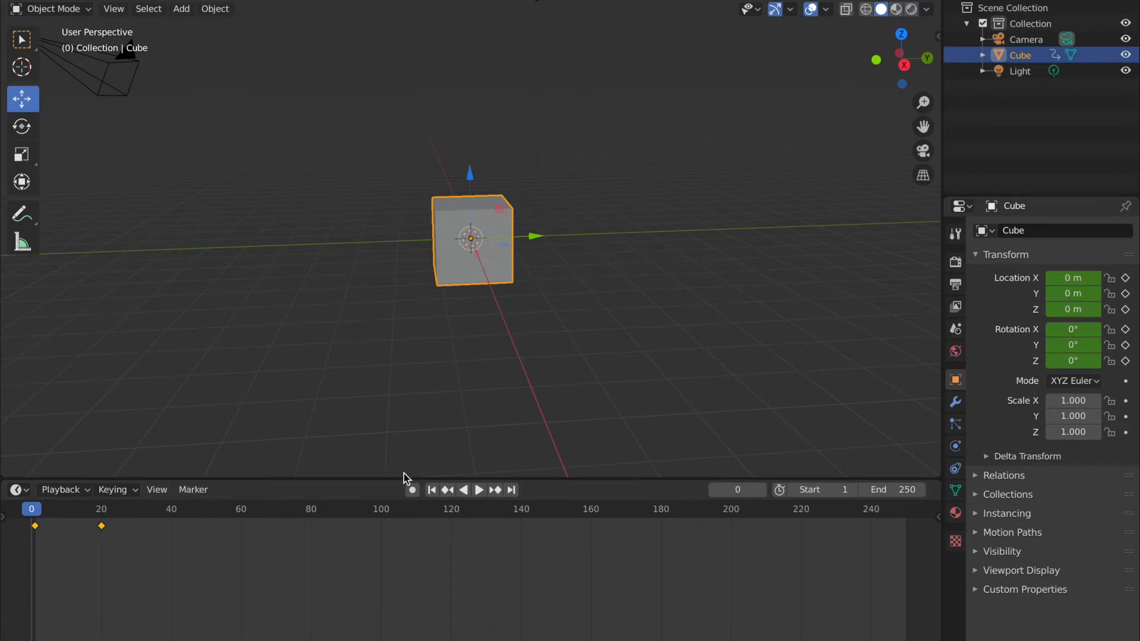
left_click(479, 490)
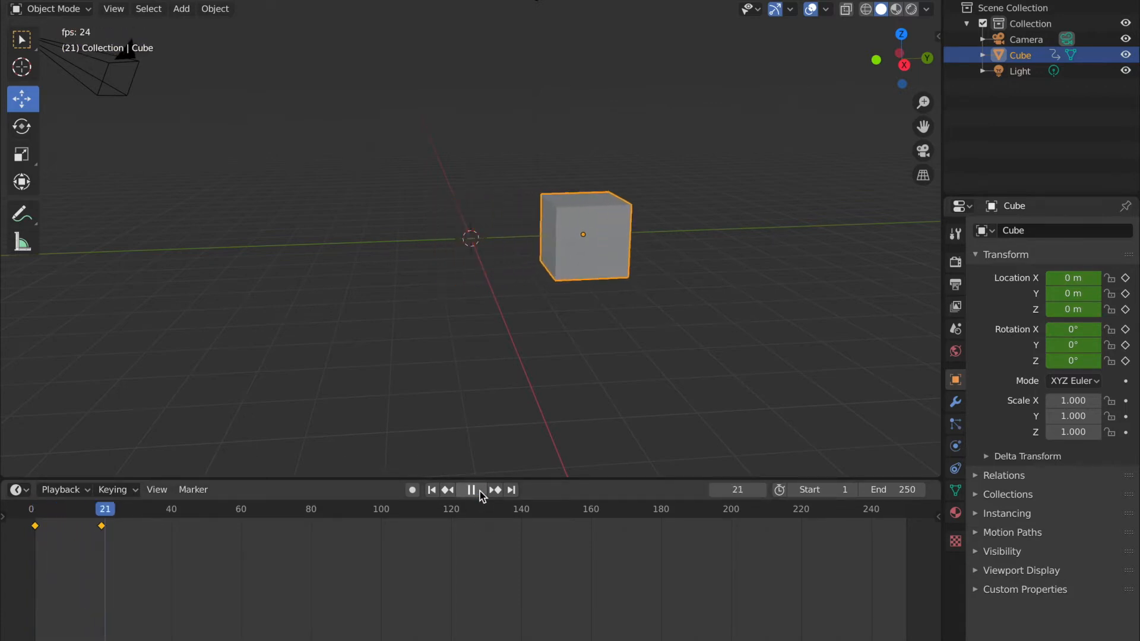
left_click(475, 490)
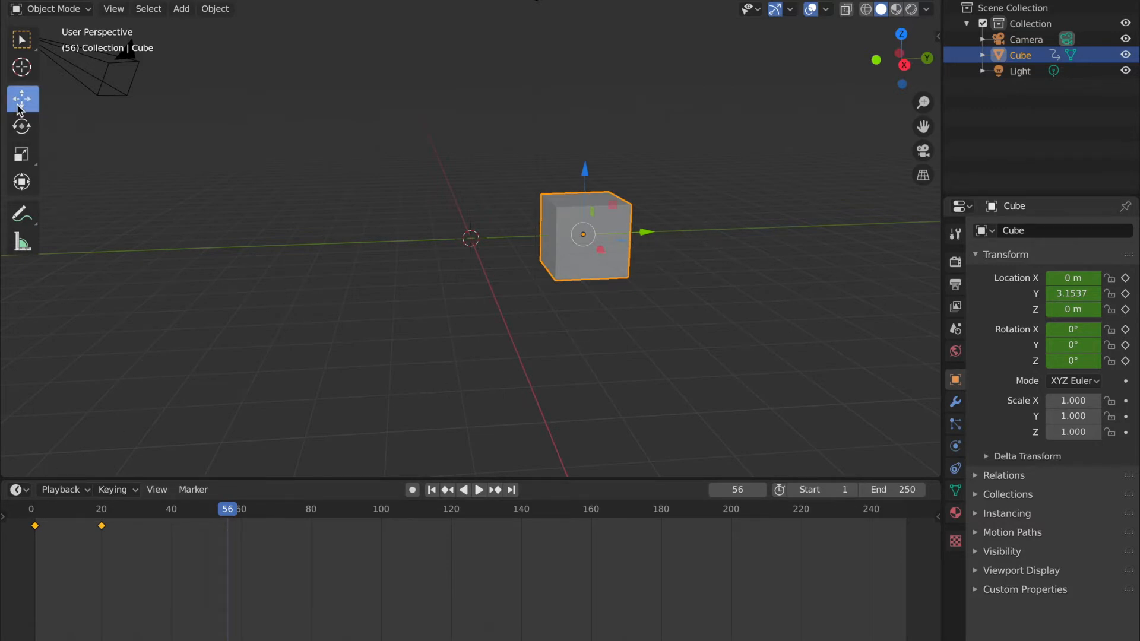
At frame 40, rotate the cube to about 29.4° on X and -20.8° on Y and insert a Rotation keyframe.
left_click(171, 509)
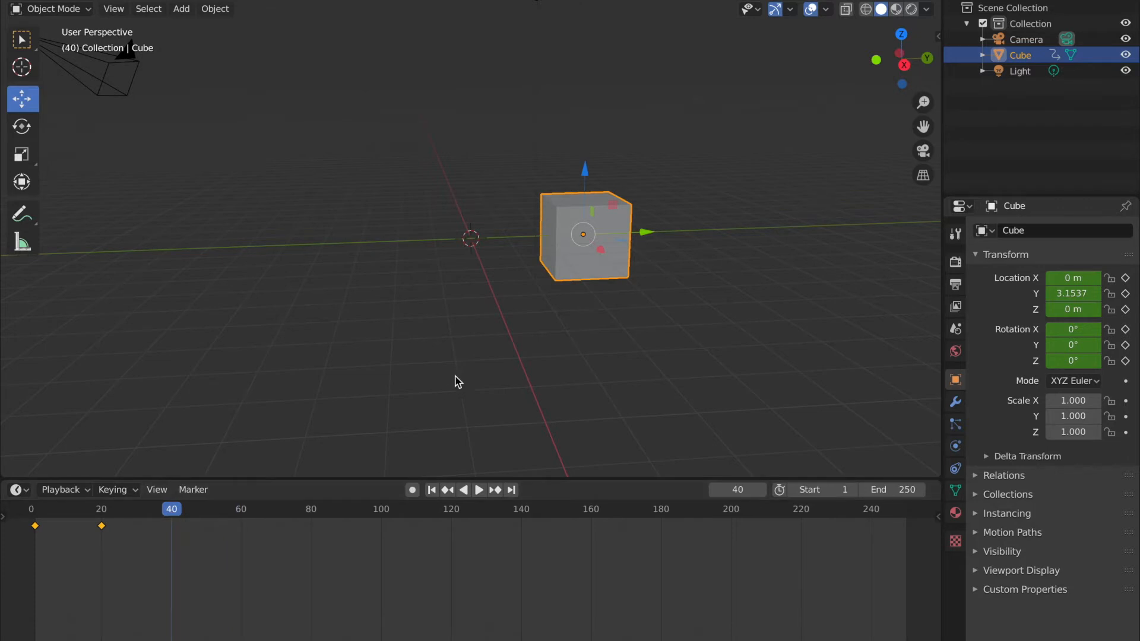
left_click(152, 515)
left_click(173, 514)
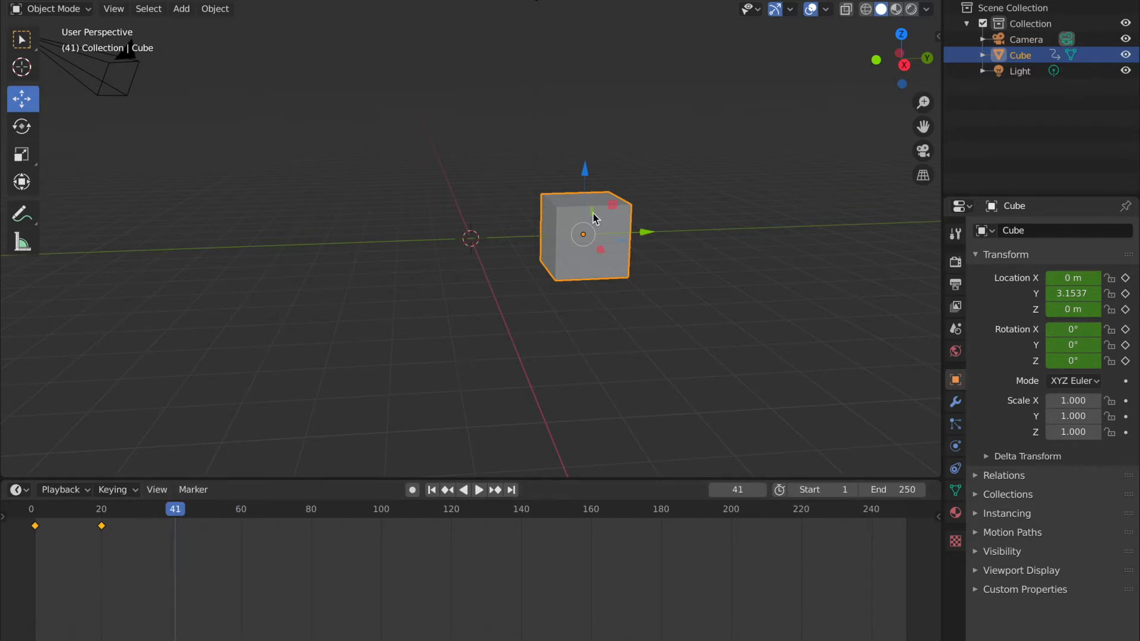
left_click(170, 514)
left_click(19, 129)
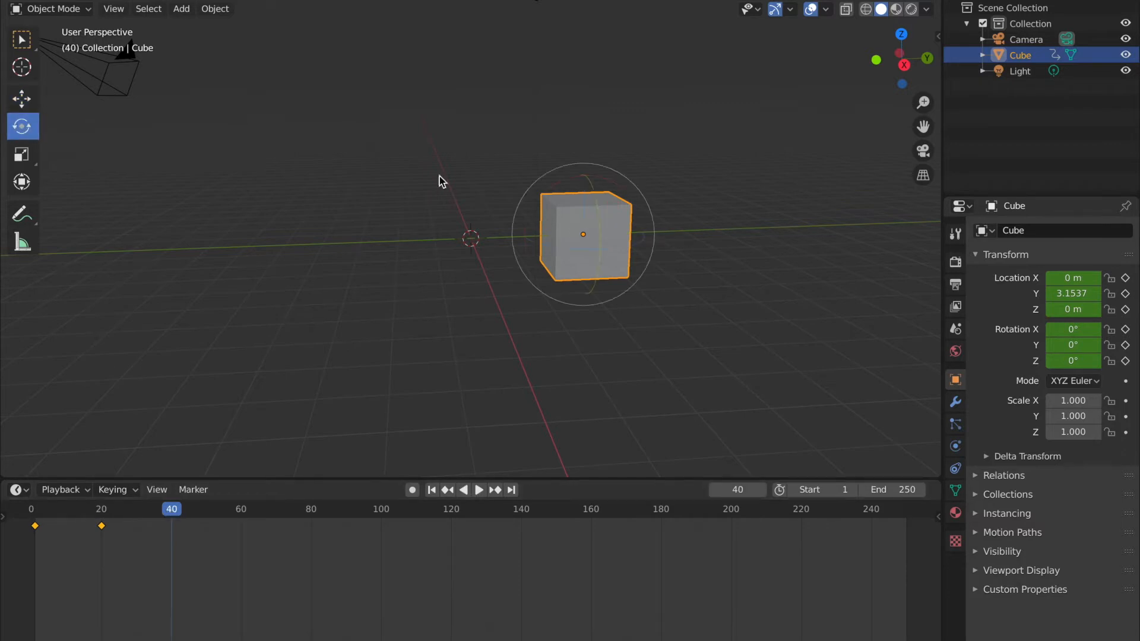
left_click_drag(614, 187, 592, 205)
key("i")
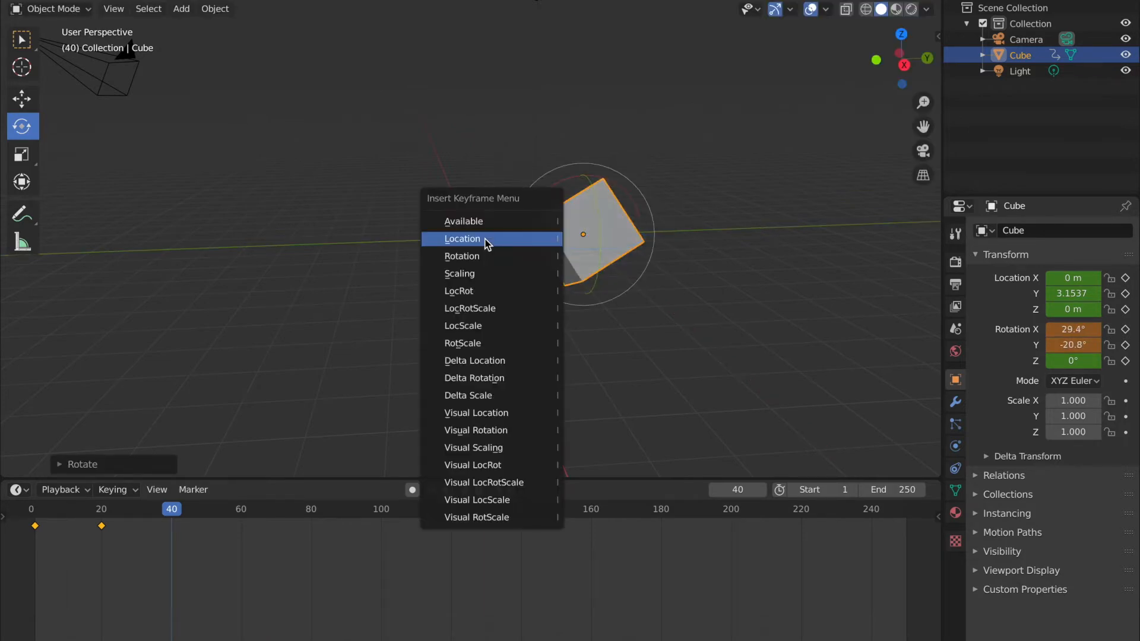
left_click(488, 257)
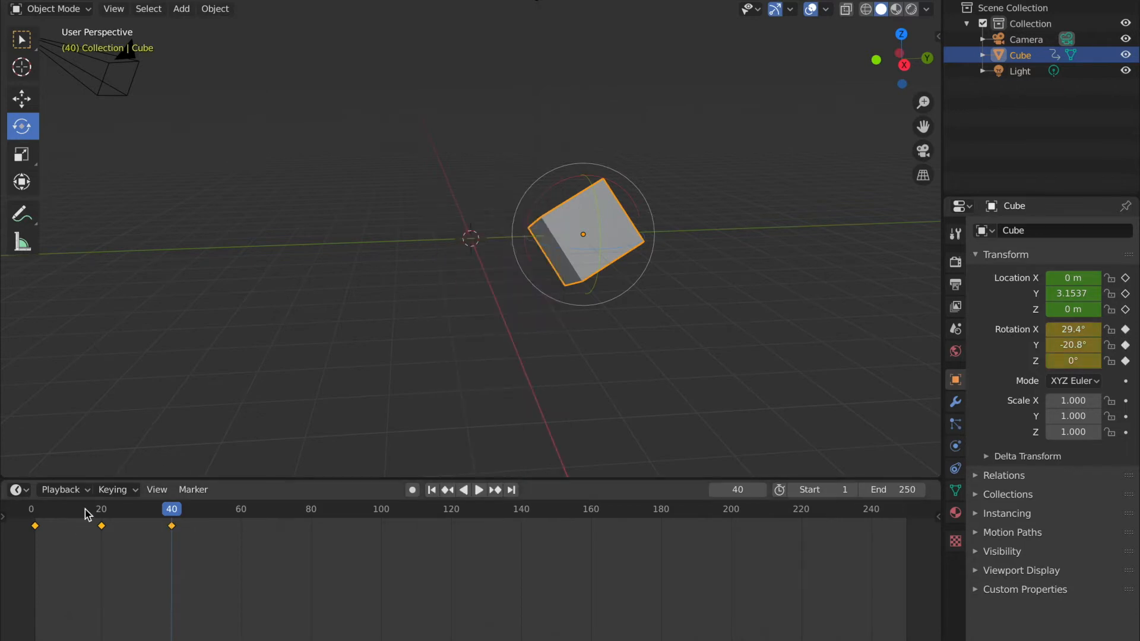
Play back the combined movement and rotation from the start of the timeline, and stop it.
left_click(31, 512)
left_click(482, 487)
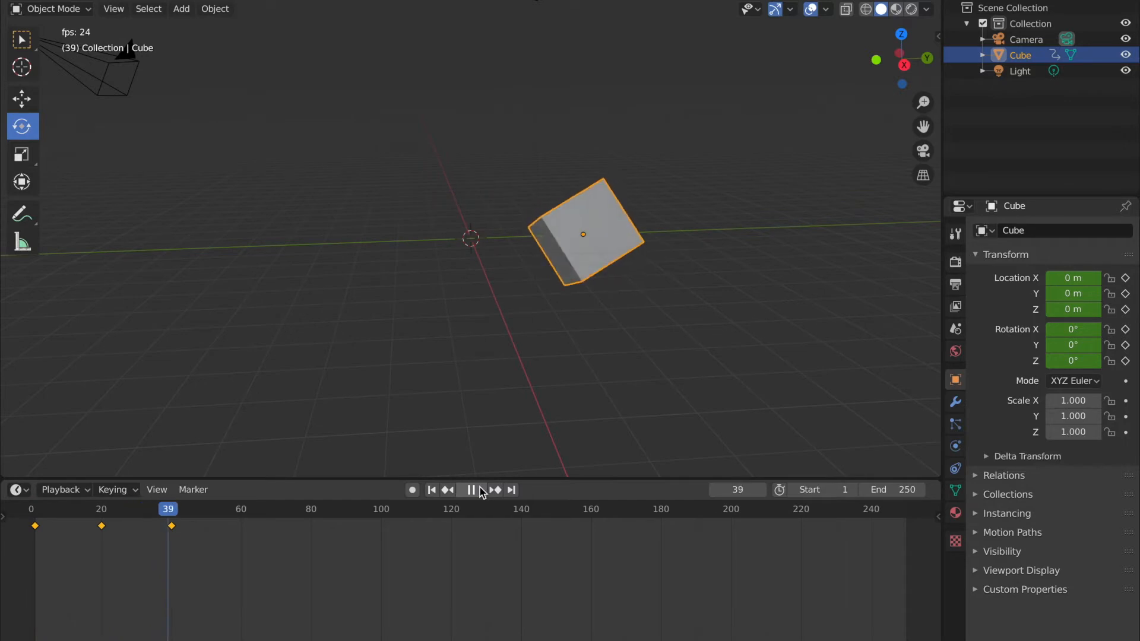
left_click(471, 490)
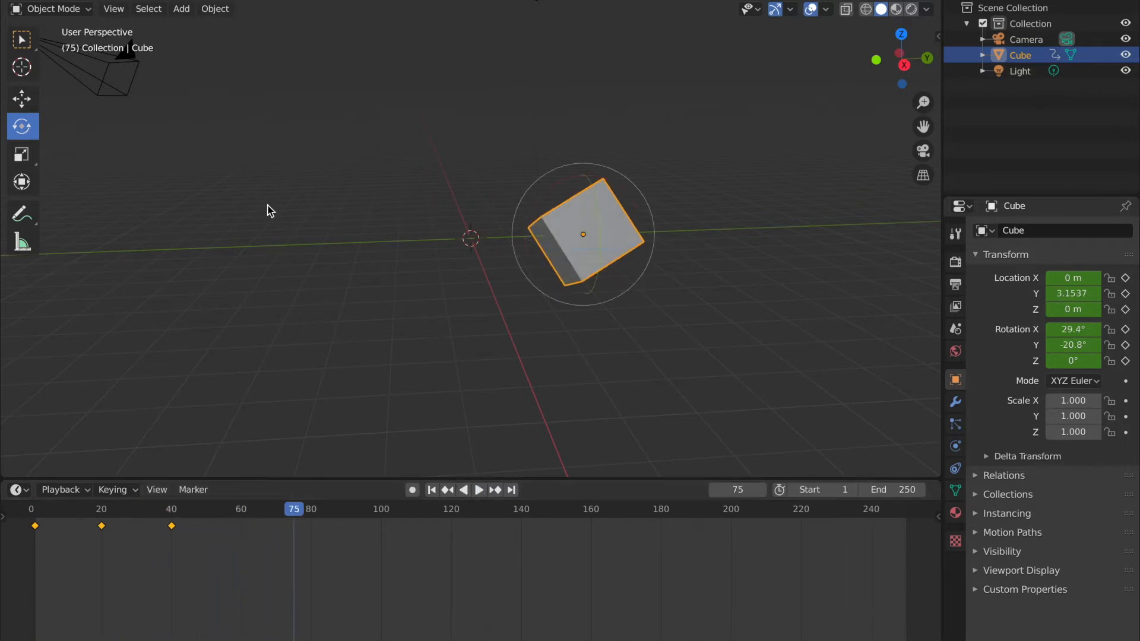
Switch to the Scale tool at frame 60 with the cube selected.
left_click(241, 514)
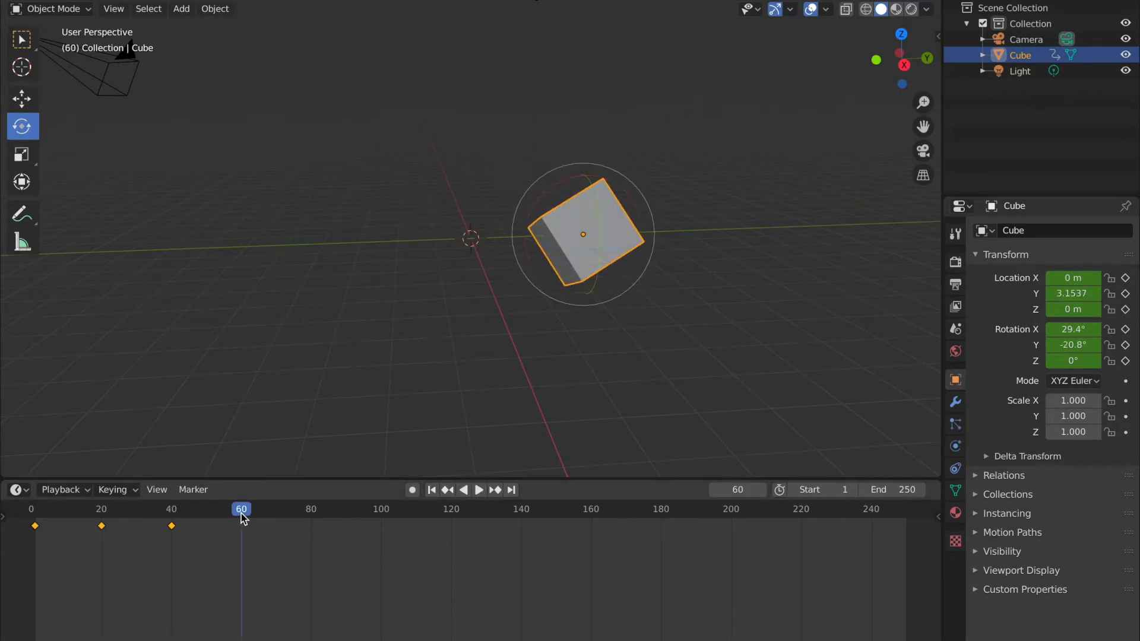
left_click(24, 153)
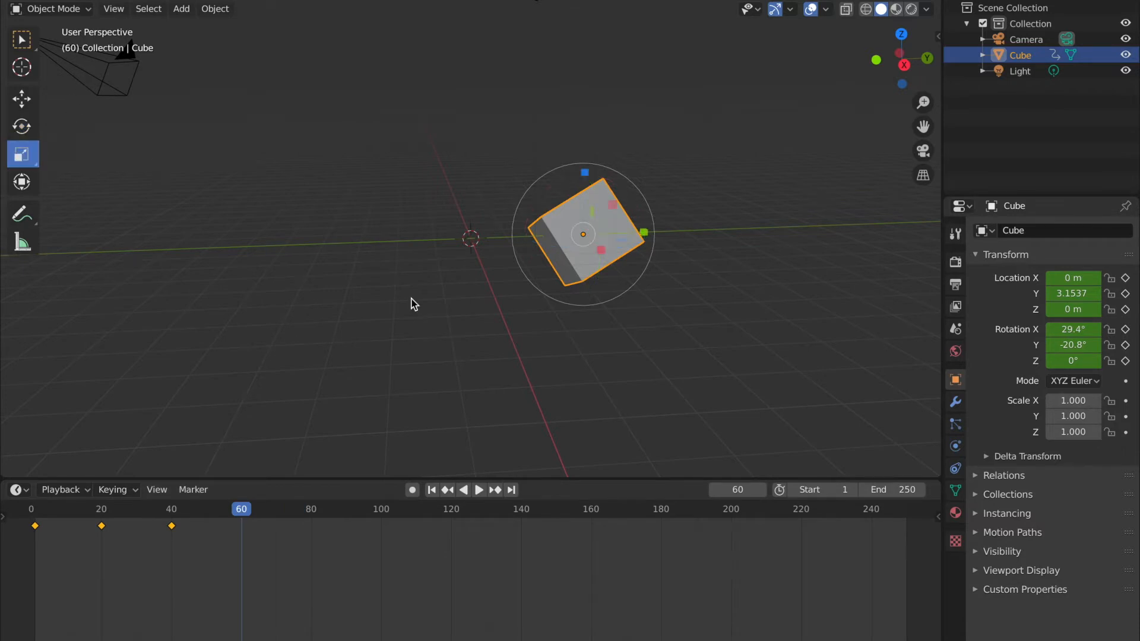
left_click(586, 172)
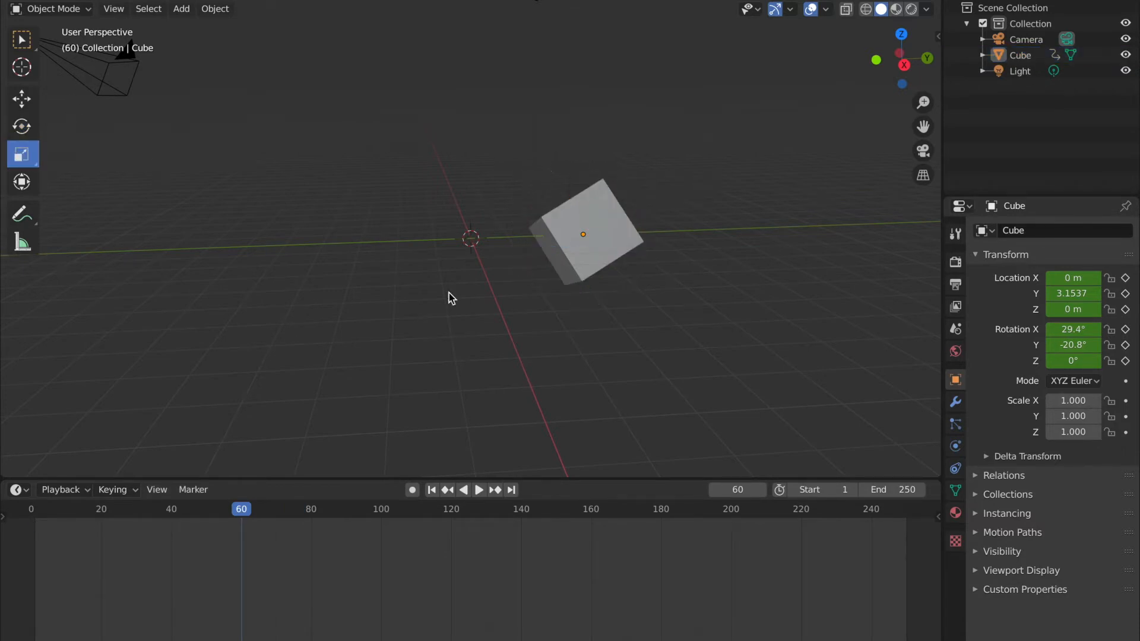
left_click(600, 223)
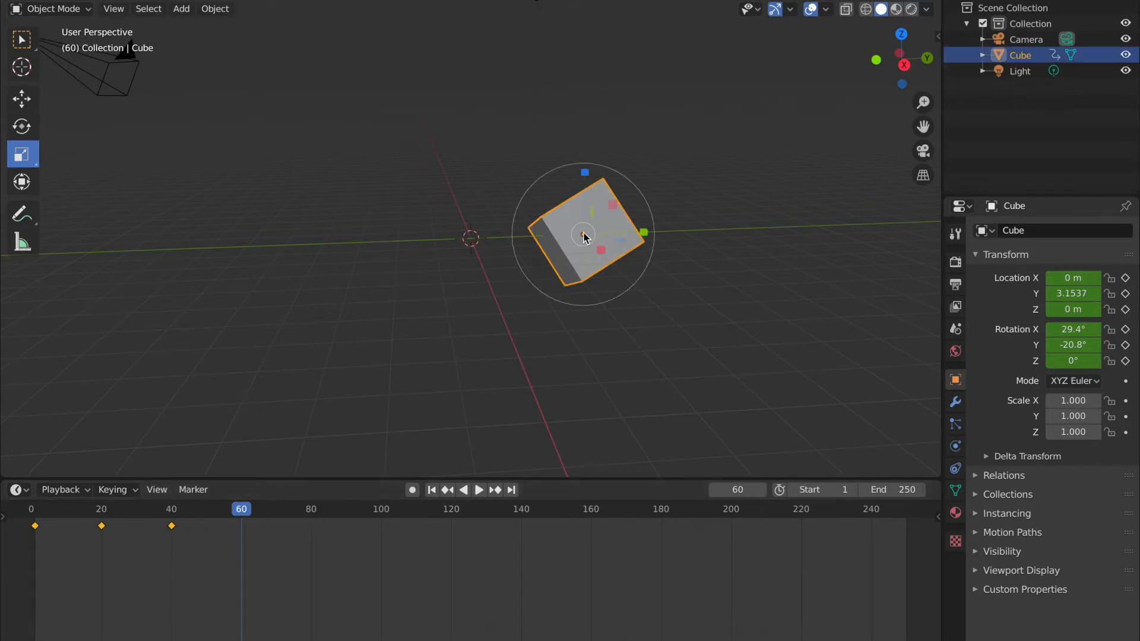
Insert Scaling keyframes for the cube at its original size at frames 1, 20 and 40.
scroll(159, 556, "left", 5)
left_click(117, 506)
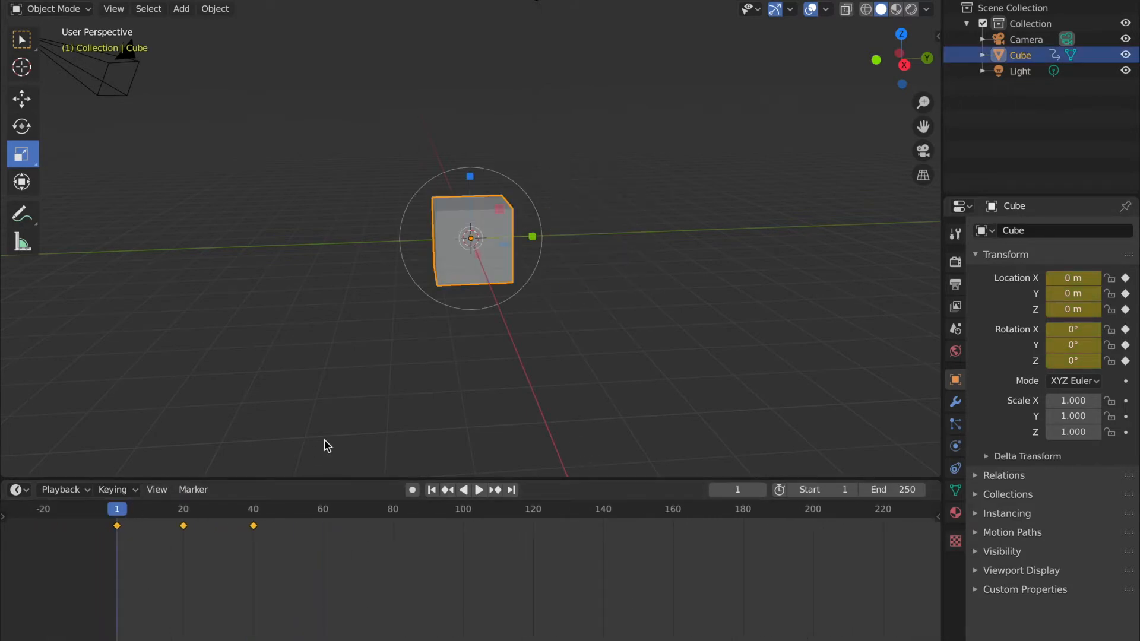
key("i")
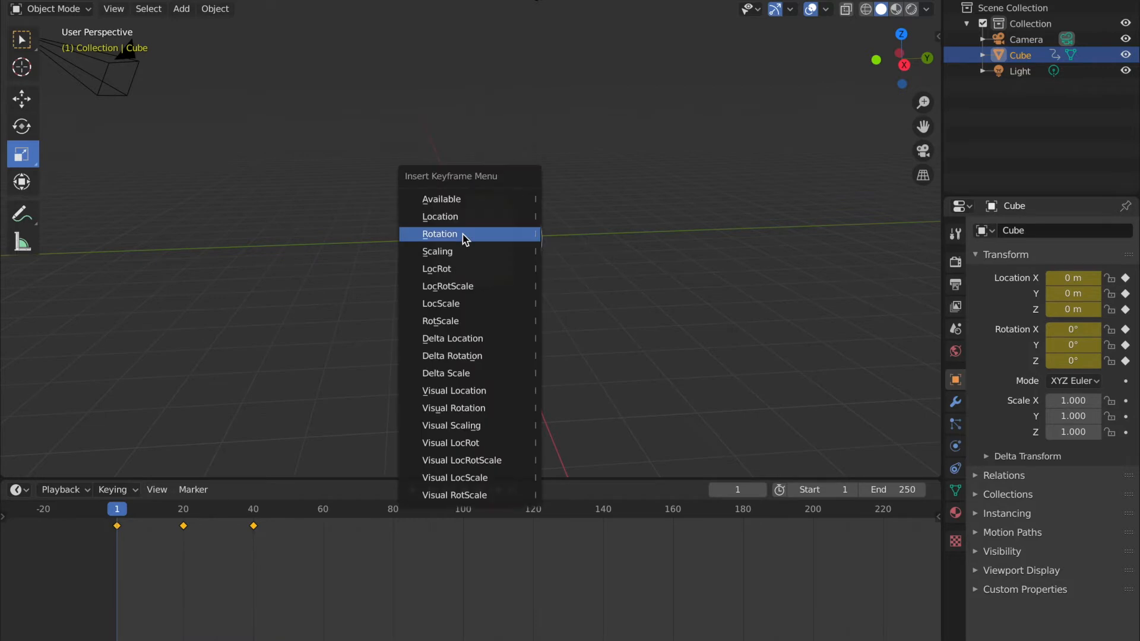
left_click(453, 254)
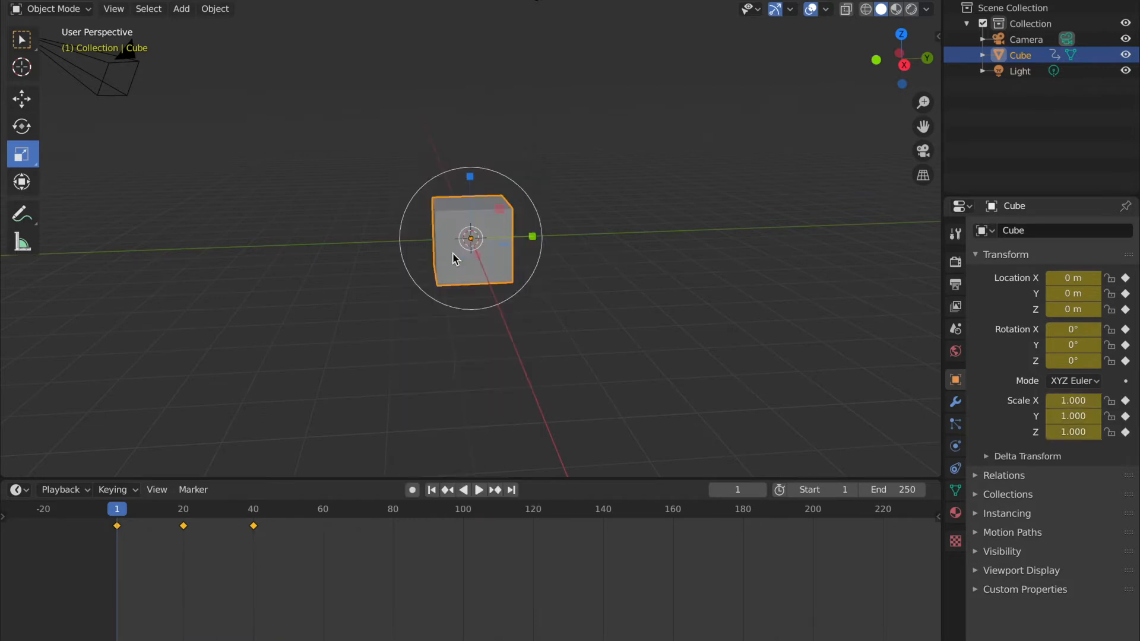
left_click(184, 510)
key("i")
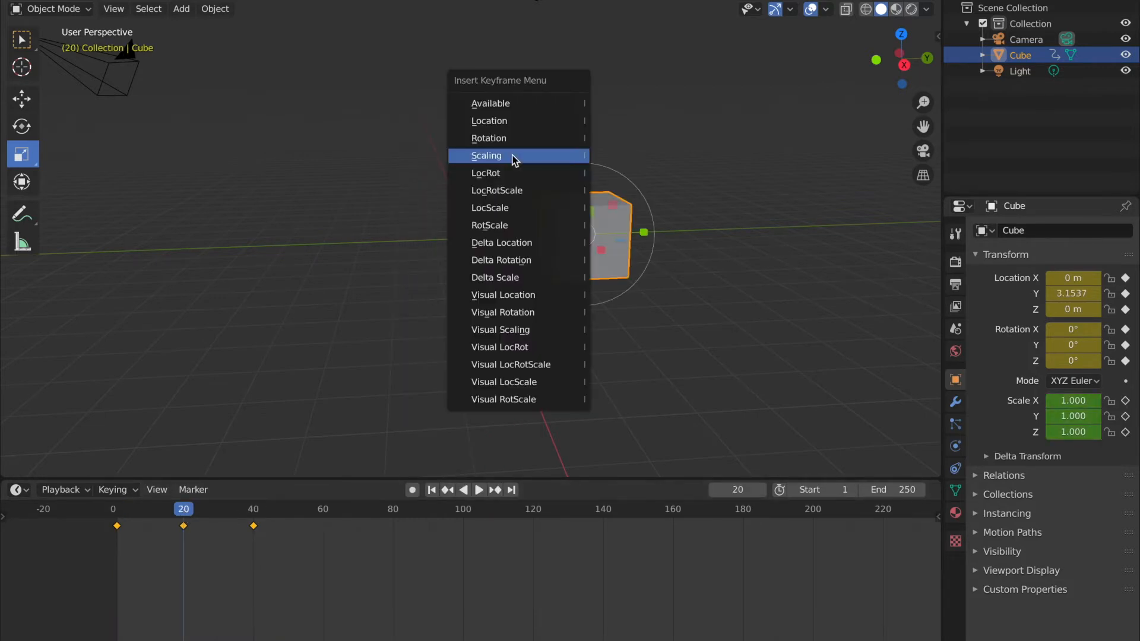
left_click(511, 158)
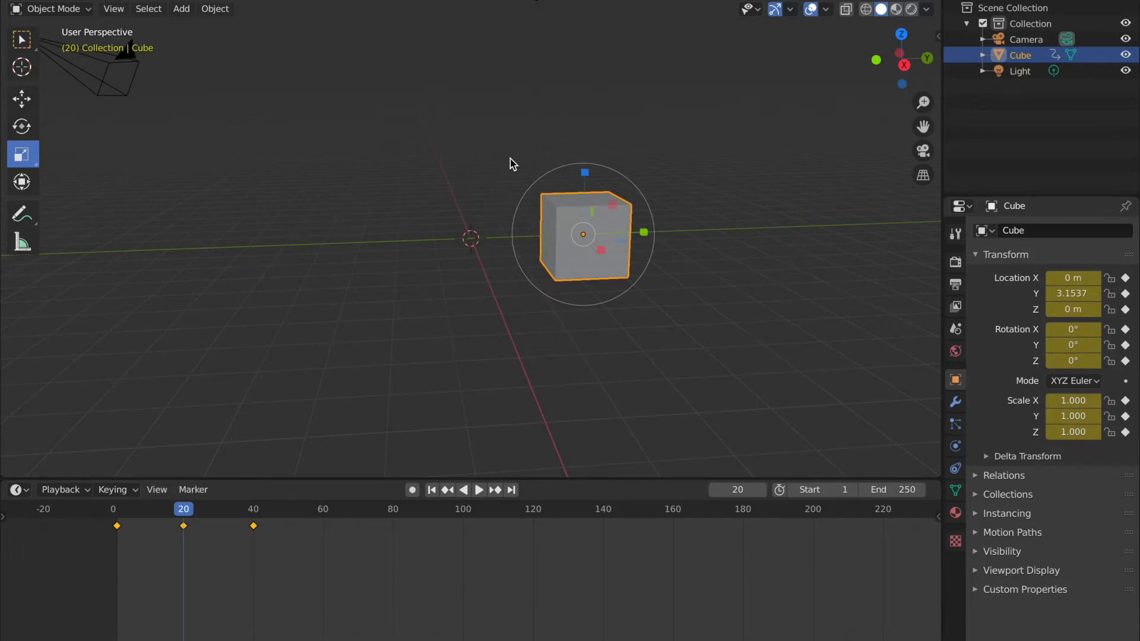
left_click(254, 511)
key("i")
left_click(440, 270)
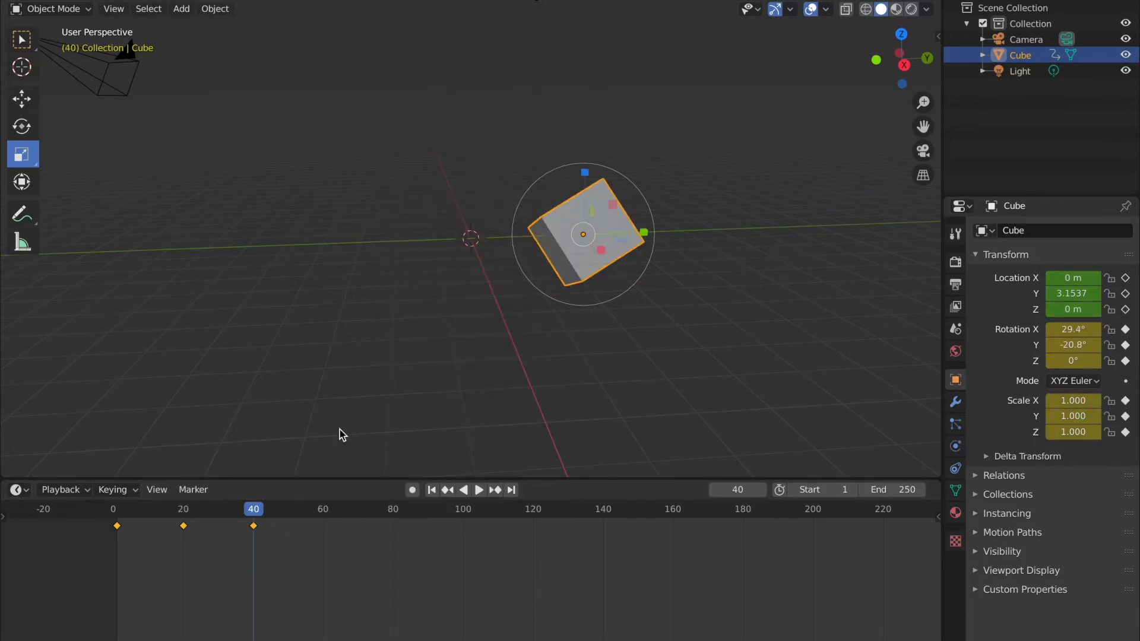
At frame 60, scale the cube to about 2.005 on X, 1.807 on Y and 2.216 on Z and insert a Scaling keyframe.
left_click(320, 512)
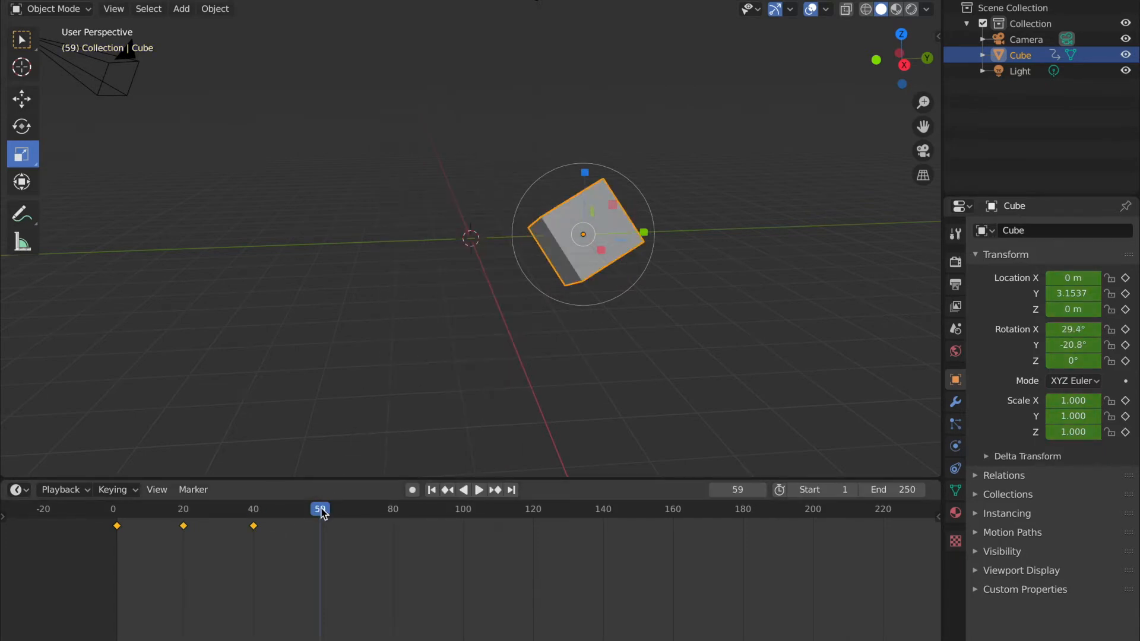
left_click(324, 512)
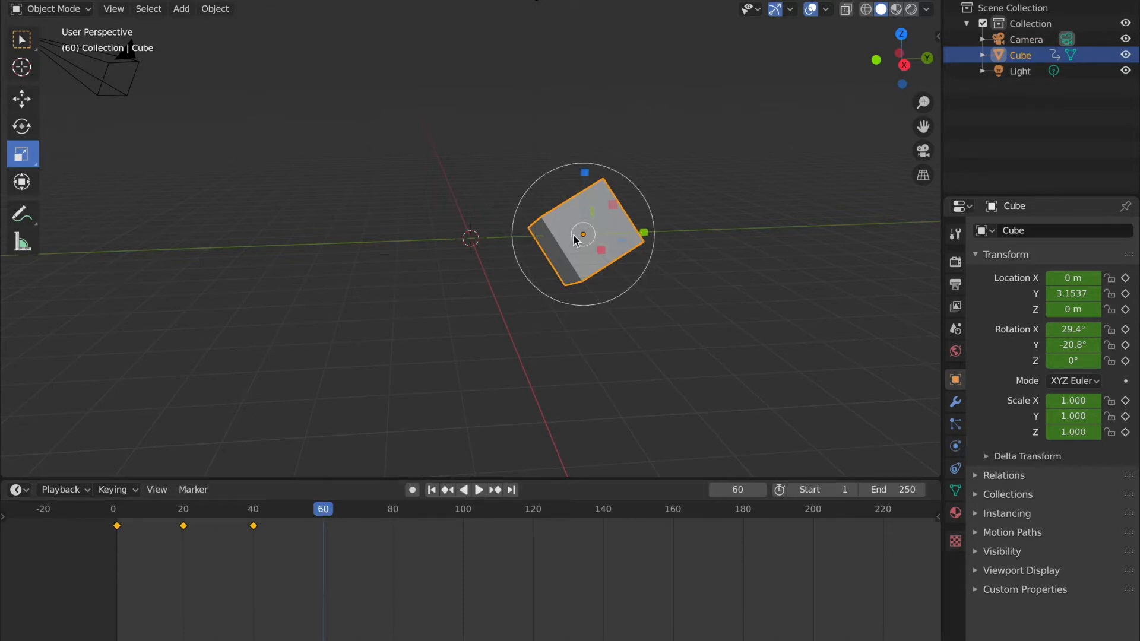
left_click_drag(585, 173, 673, 237)
middle_click_drag(610, 259, 641, 249)
mouse_move(641, 249)
left_mouse_down()
mouse_move(695, 259)
mouse_move(637, 248)
left_mouse_up()
key("i")
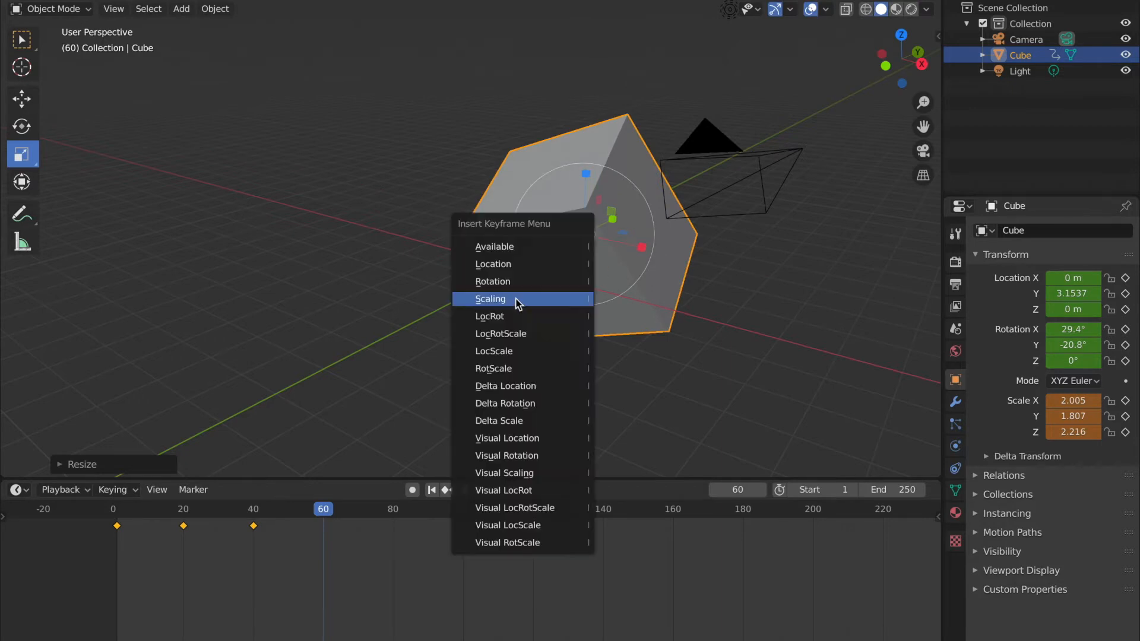
left_click(509, 294)
middle_click_drag(509, 295, 507, 294)
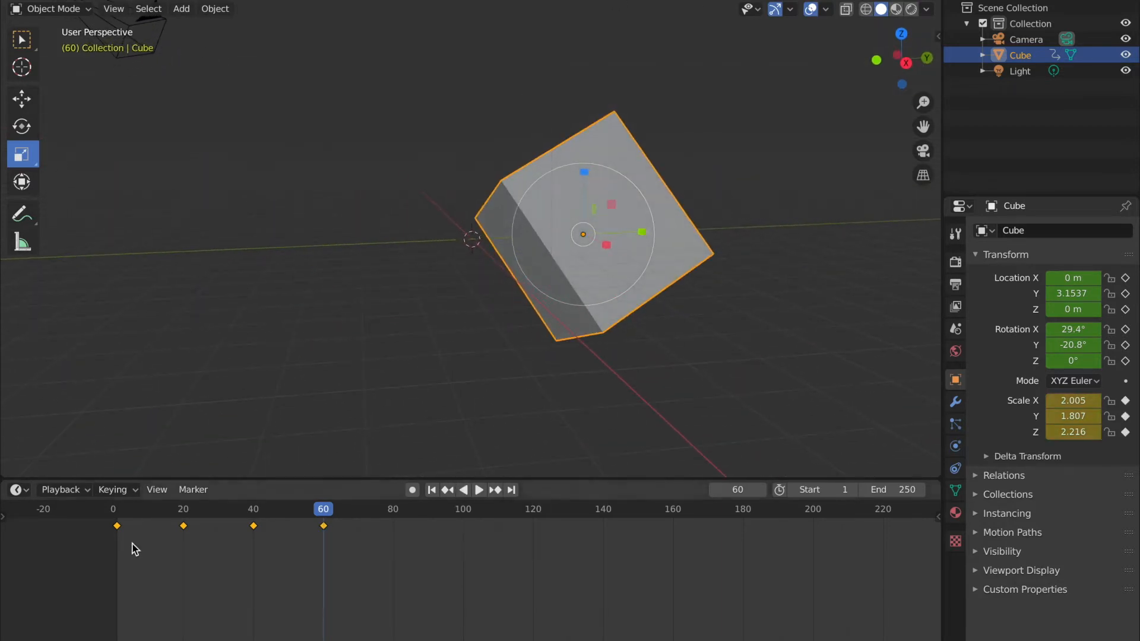
Play back the combined movement, rotation and scaling from the start of the timeline, and stop it.
left_click(113, 509)
left_click(479, 489)
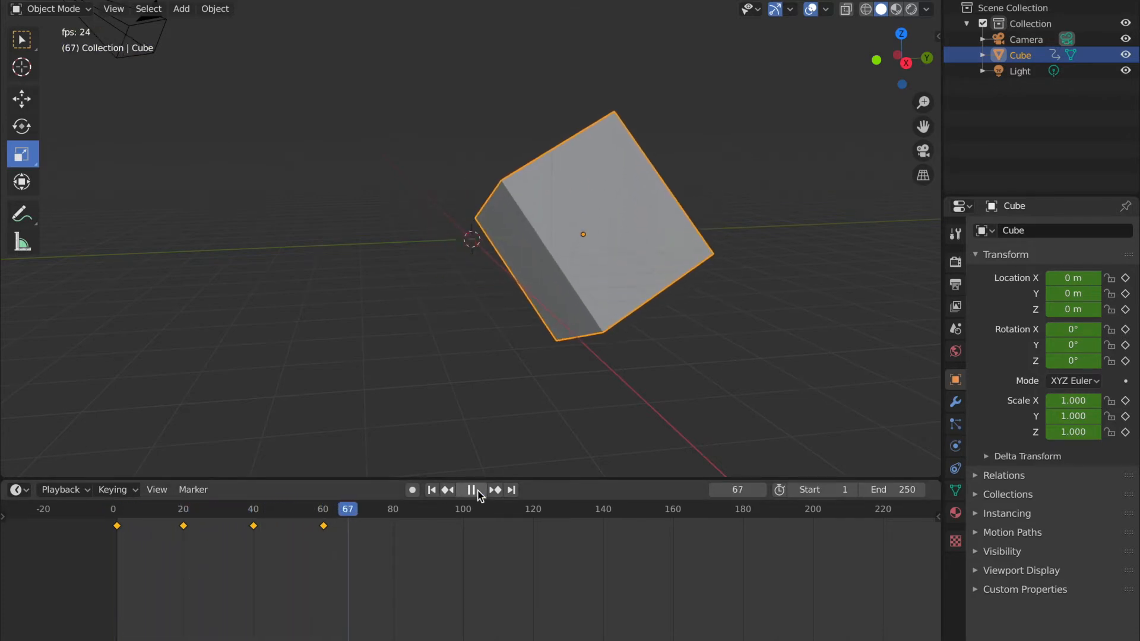
left_click(471, 489)
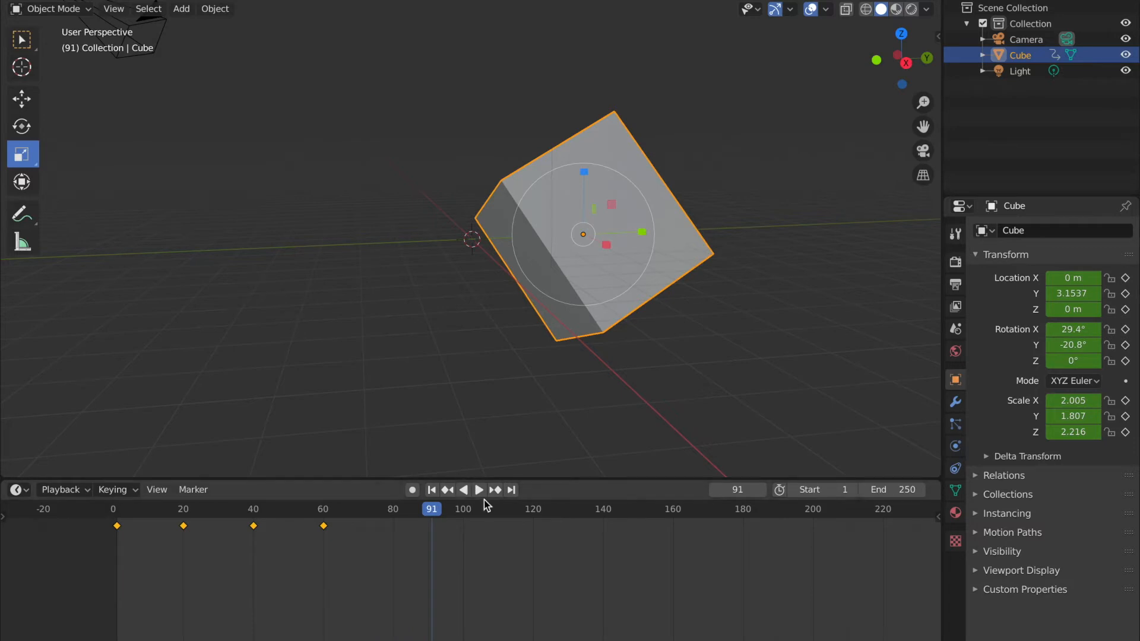
Set the scene's render engine to Cycles.
left_click(955, 264)
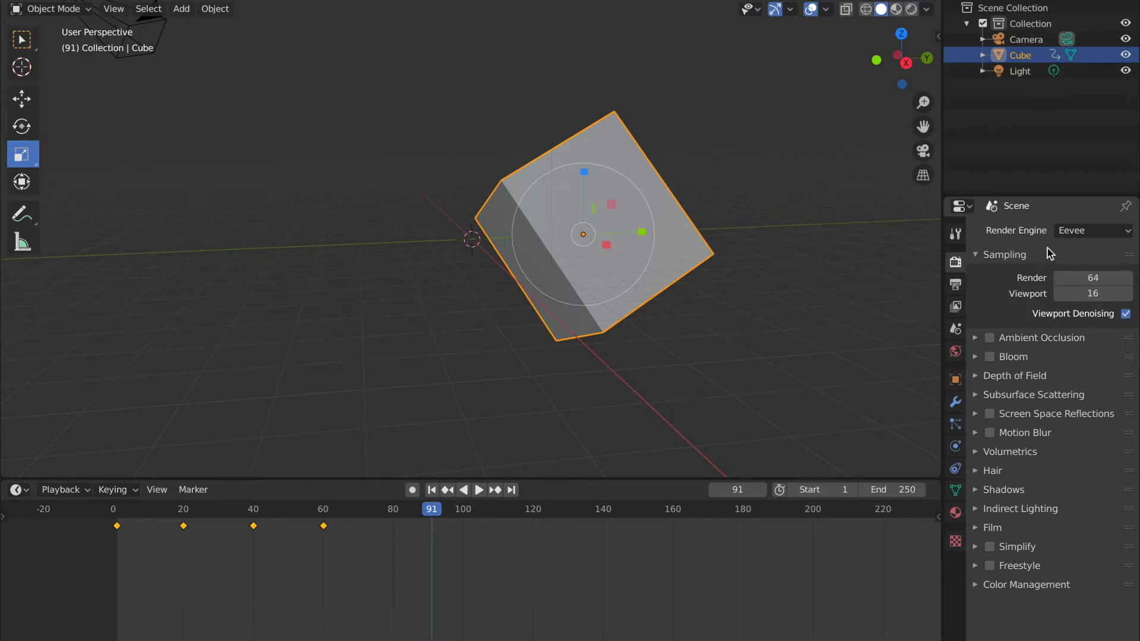
left_click(1074, 235)
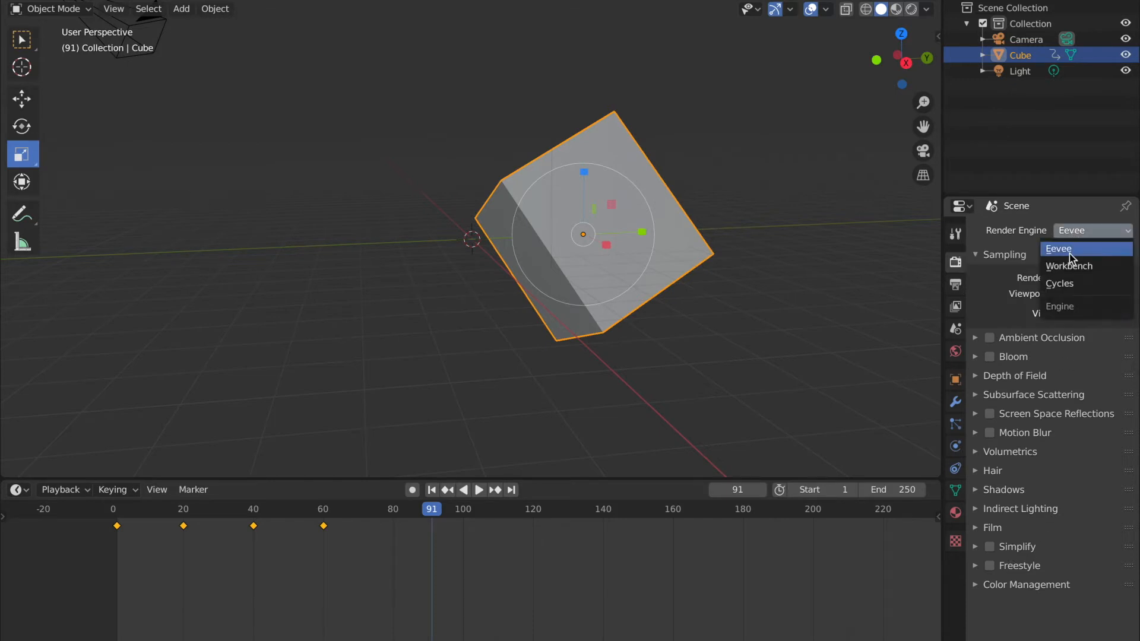
left_click(1054, 283)
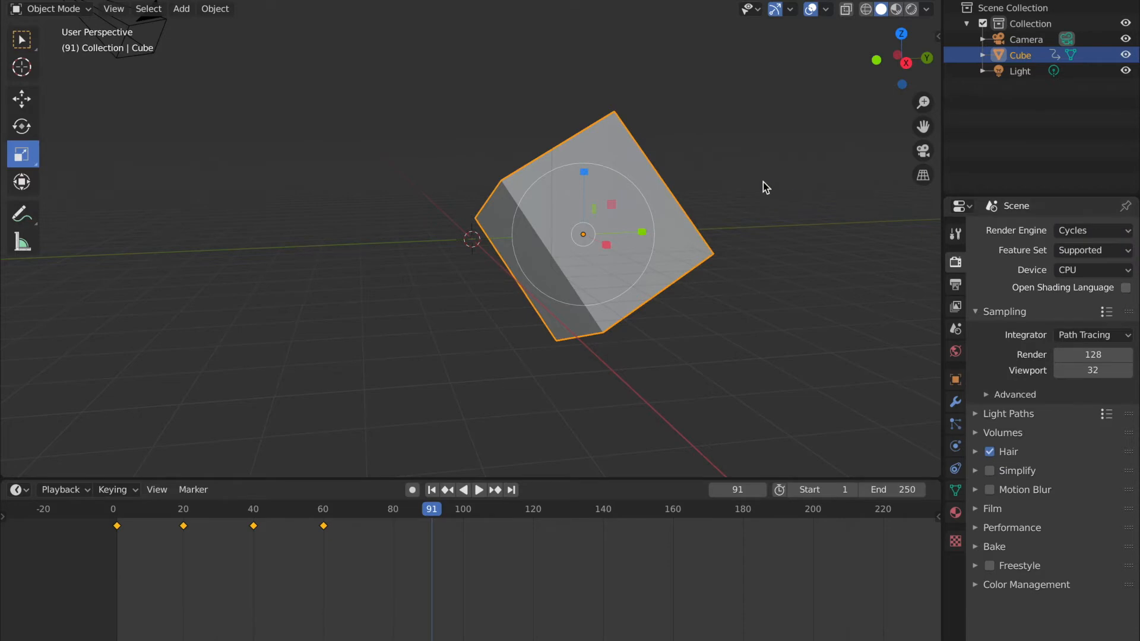
Preview the cube with Rendered viewport shading, and switch back to Solid shading.
left_click(911, 10)
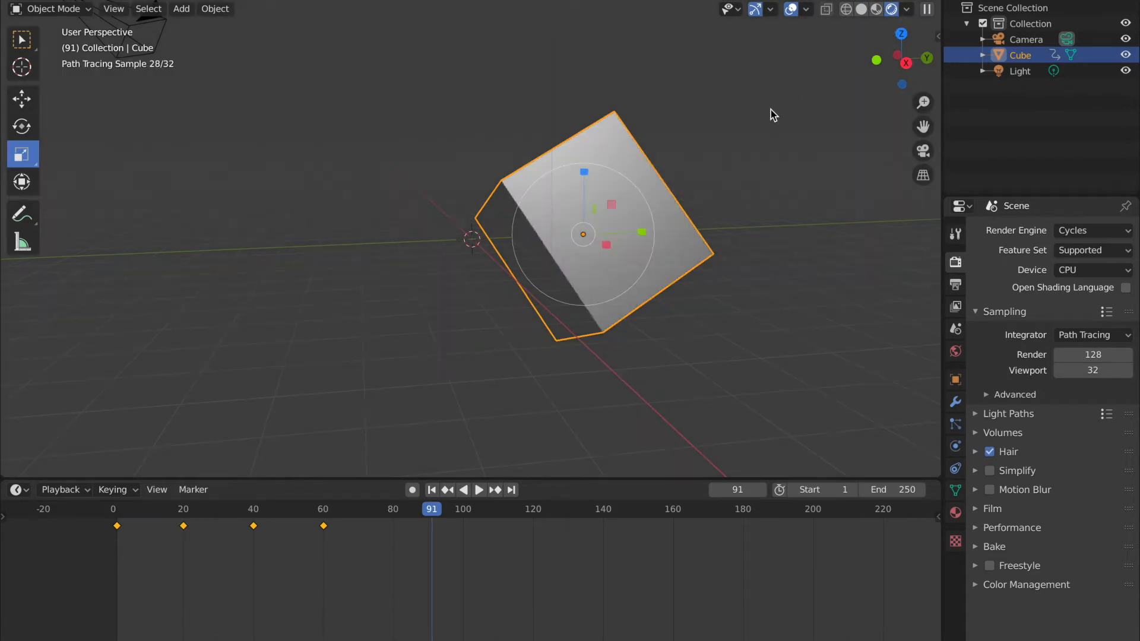
middle_click_drag(767, 109, 765, 103)
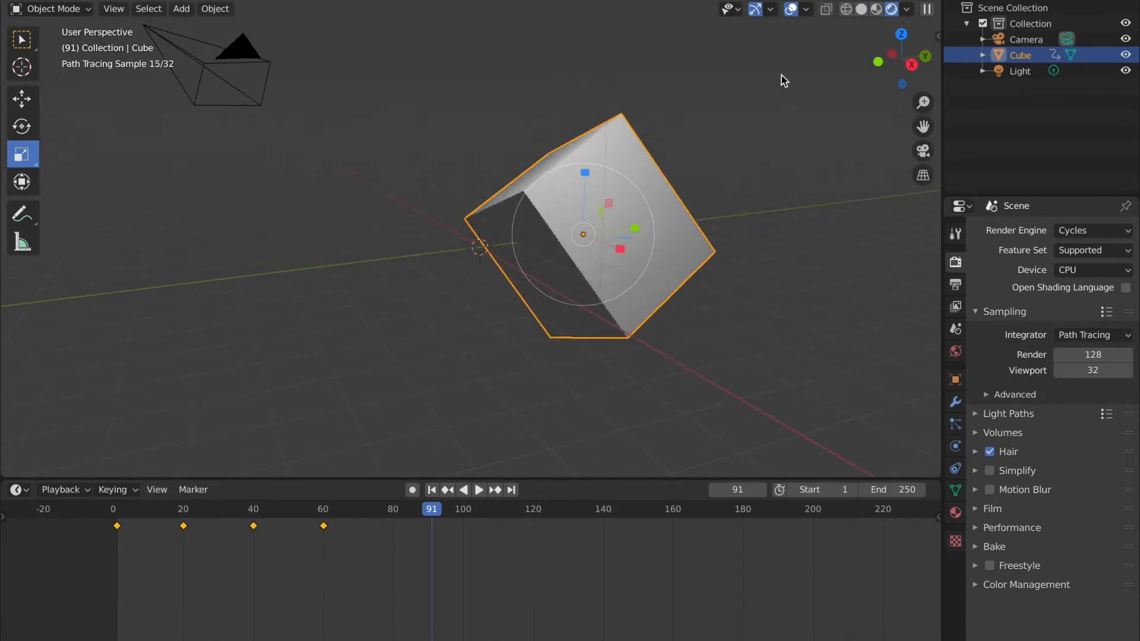
left_click(861, 9)
middle_click_drag(656, 247, 655, 247)
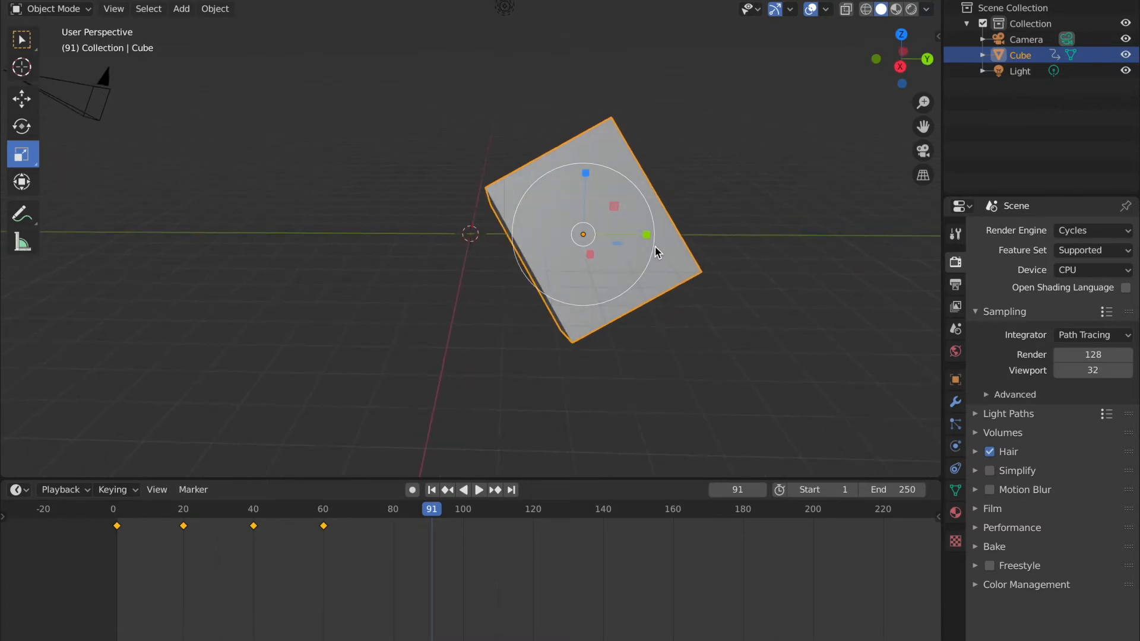
middle_click_drag(795, 397, 795, 396)
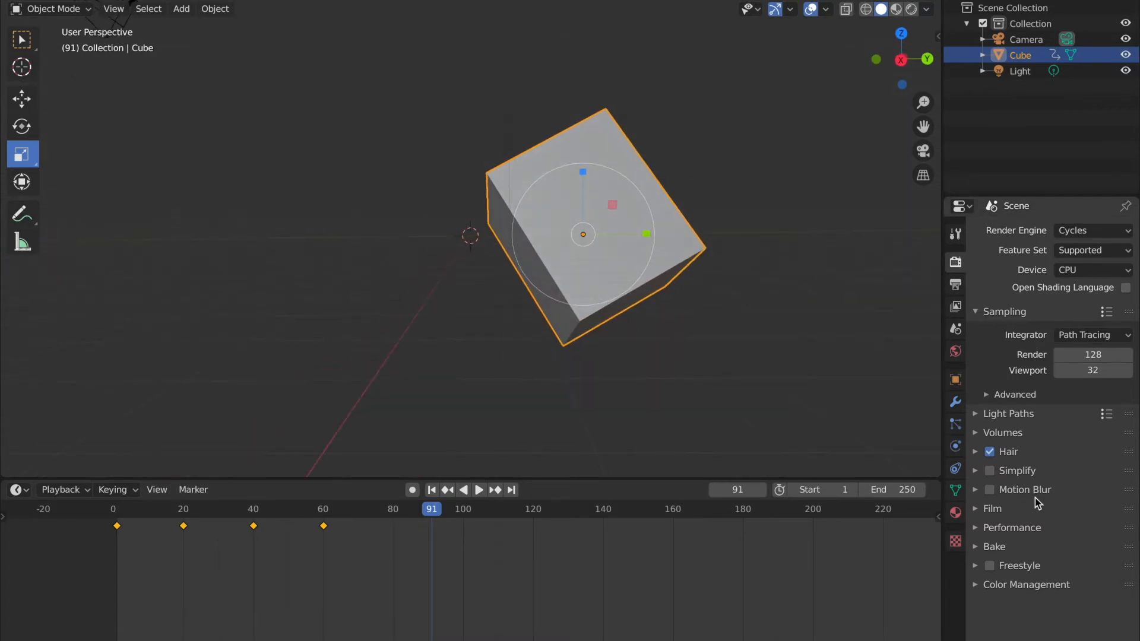
Set the end frame of the scene's output range to 70.
left_click(956, 381)
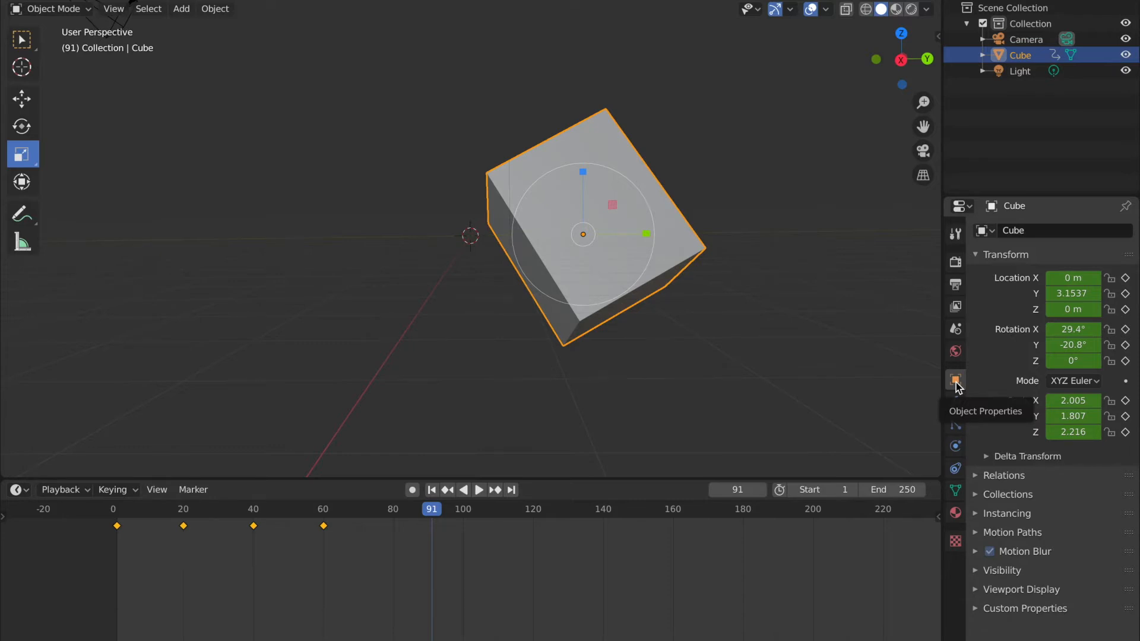
left_click(955, 290)
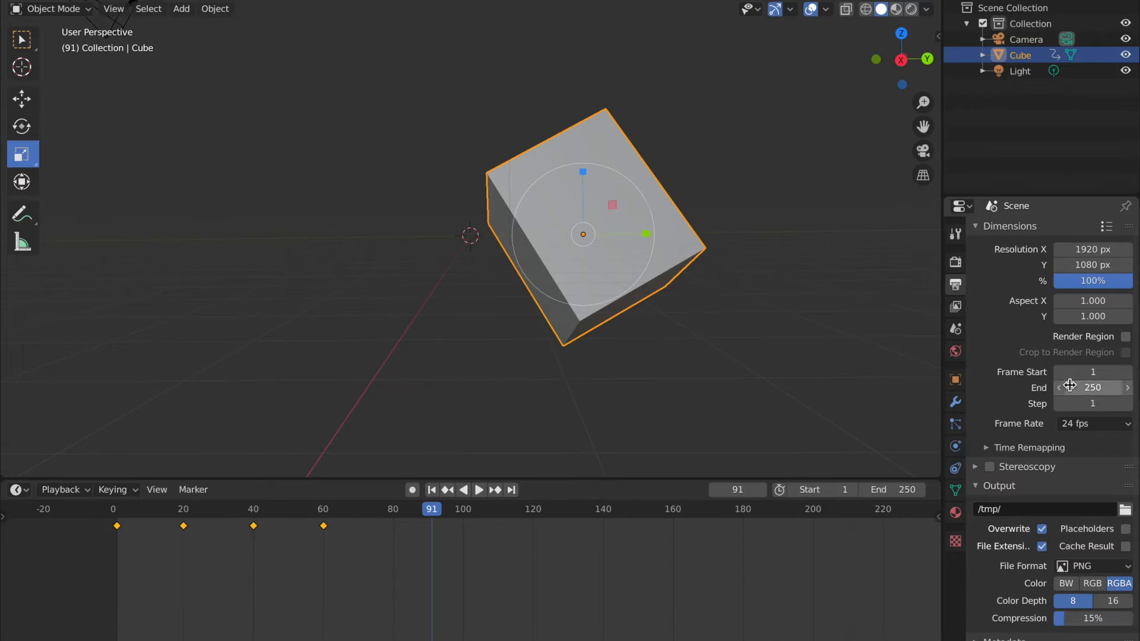
scroll(1070, 386, "down", 1)
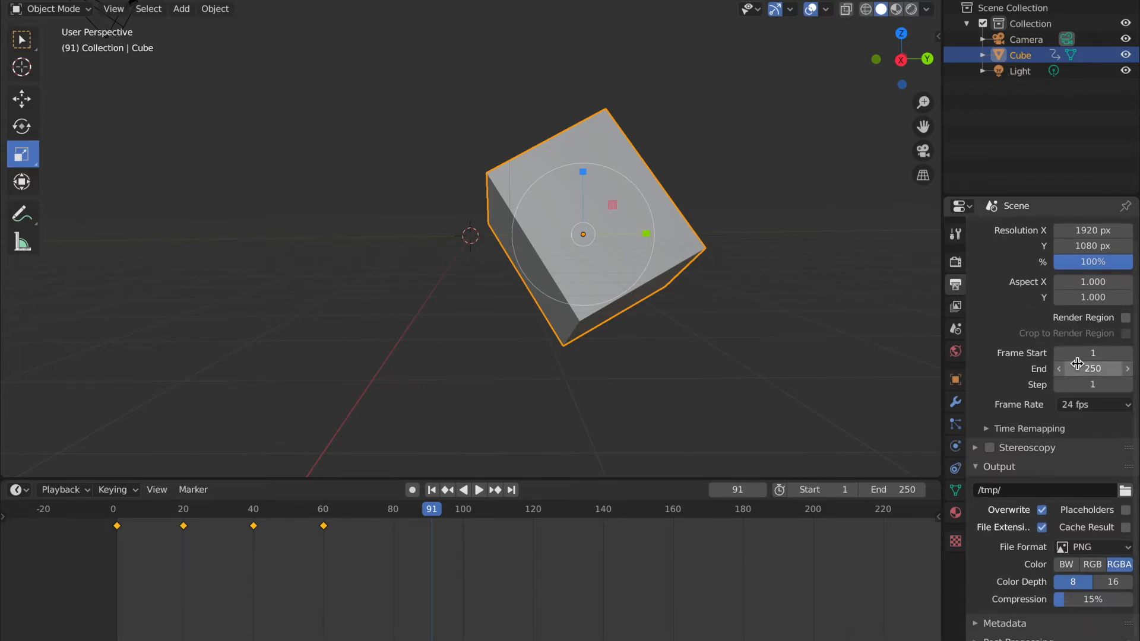
left_click(1077, 364)
key("BackSpace")
key("Return")
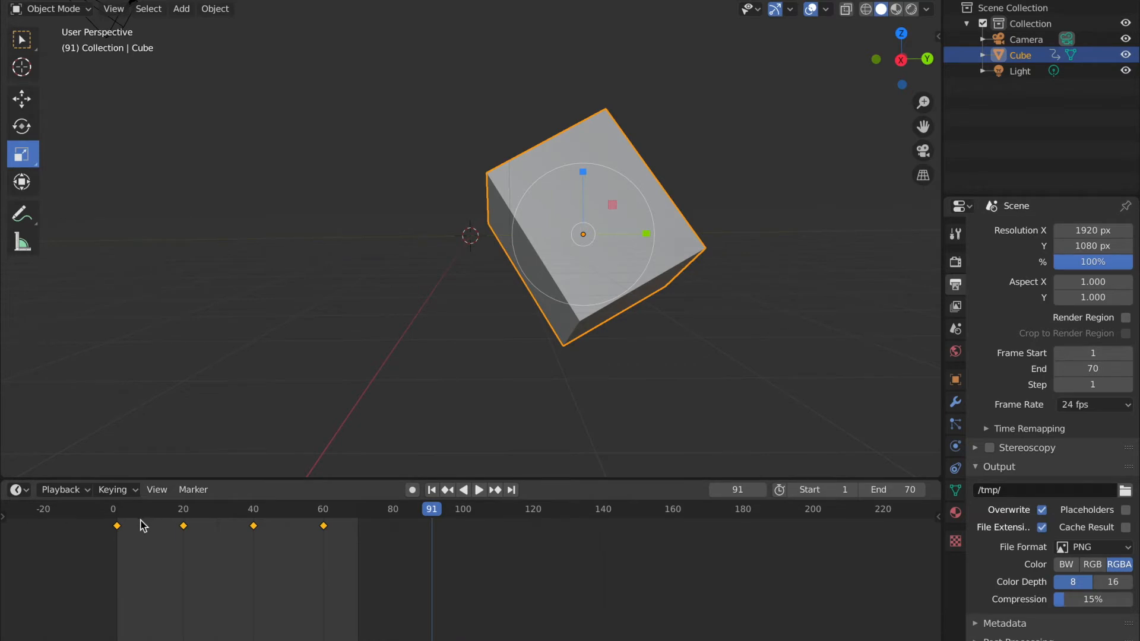
Set the render output's file format to the AVI JPEG movie format.
left_click(1095, 408)
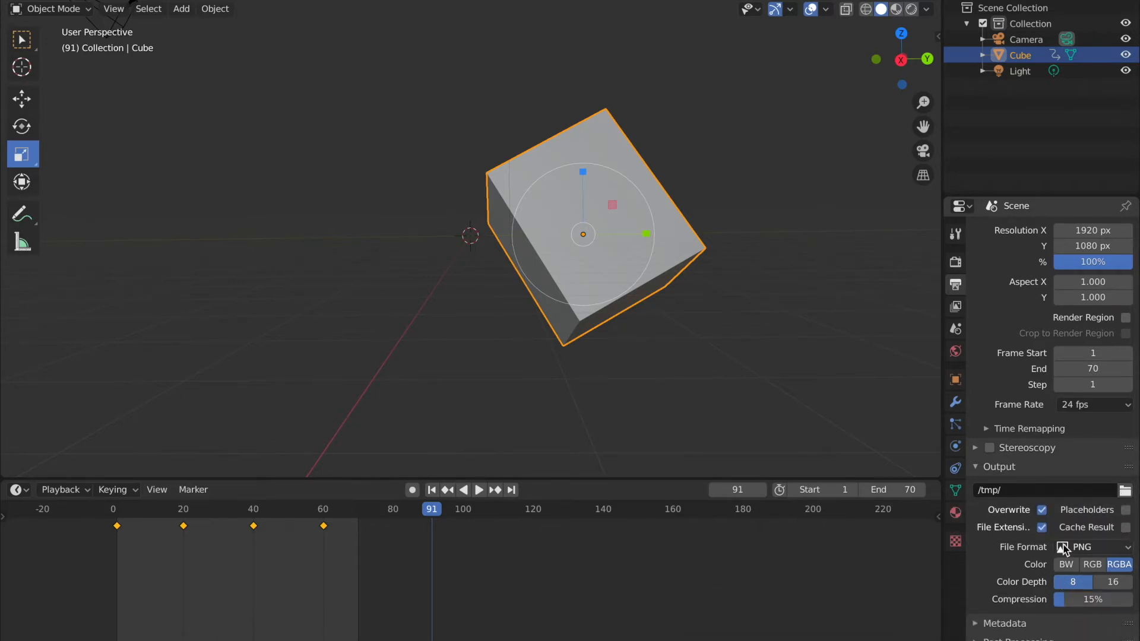
left_click(1093, 547)
left_click(1074, 548)
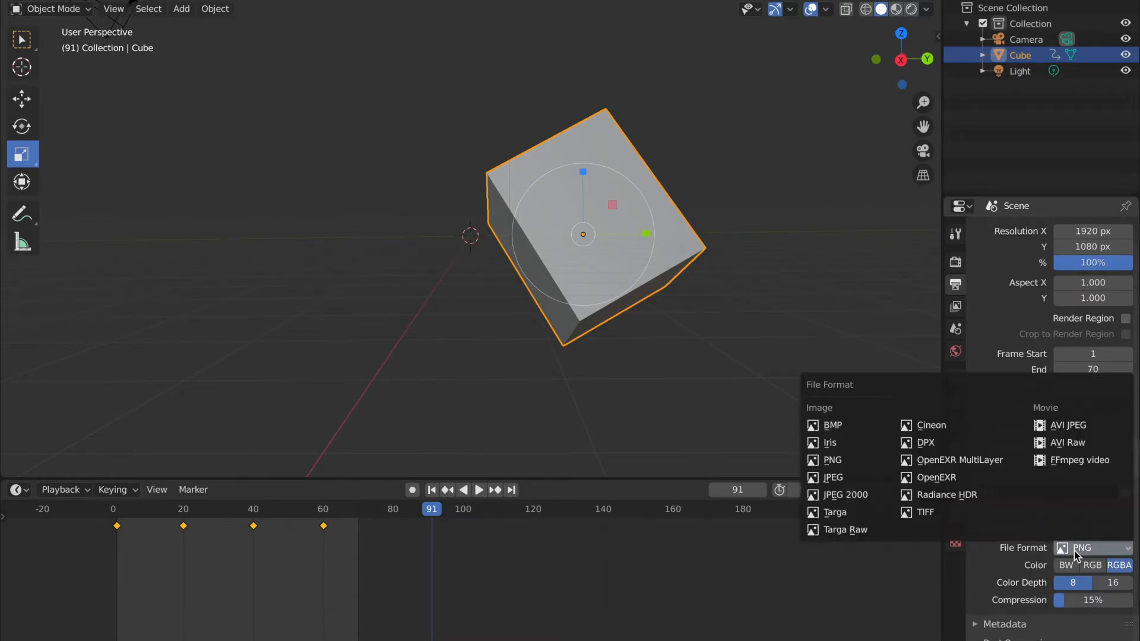
left_click(1069, 426)
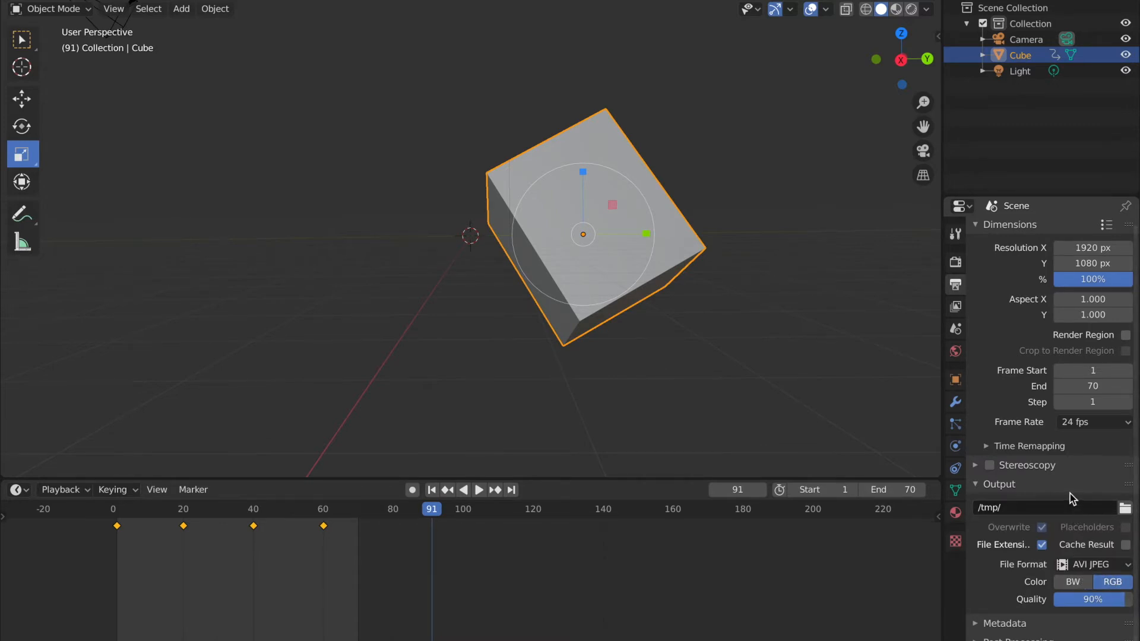
left_click(1078, 507)
left_click(1125, 509)
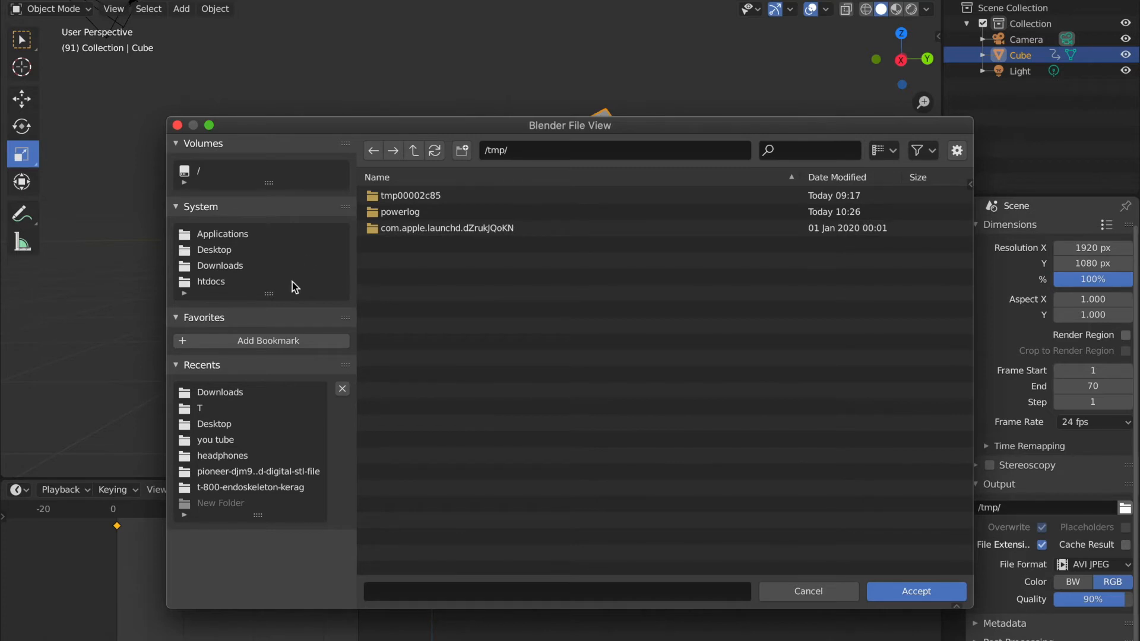
left_click(225, 282)
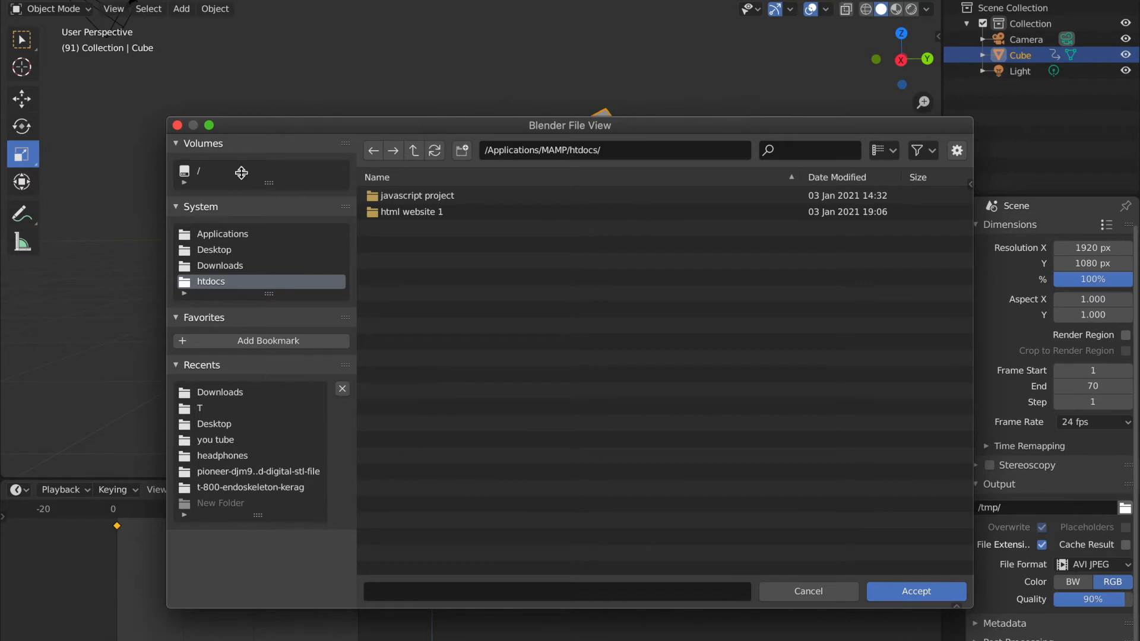
left_click(776, 596)
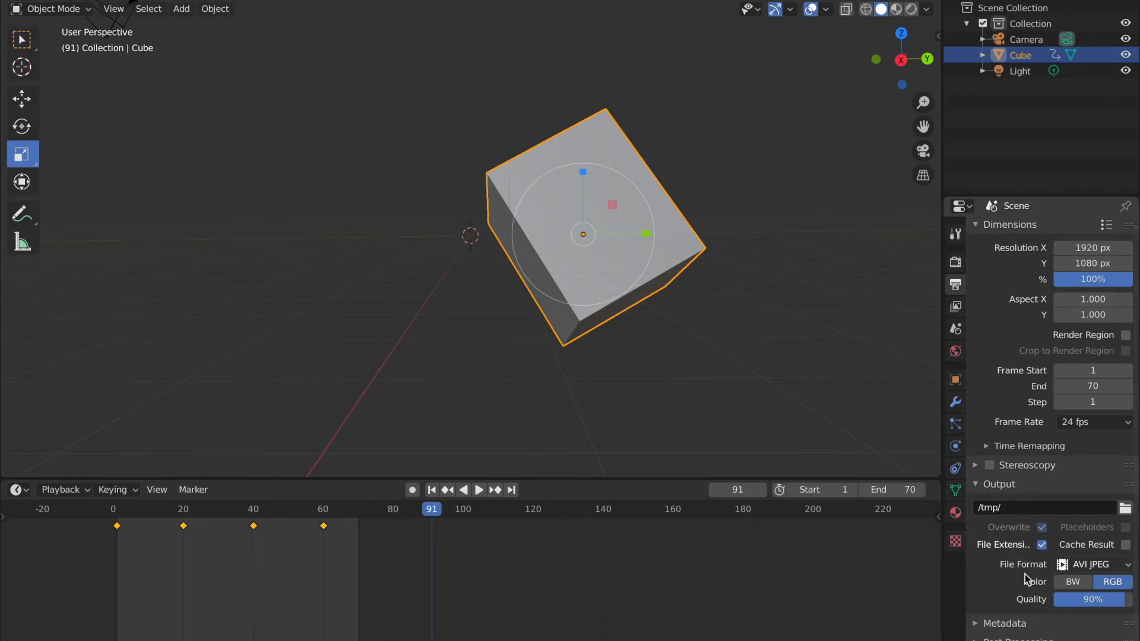
Play back the shortened animation from the first frame, and stop it at frame 70.
scroll(569, 532, "left", 3, "ctrl")
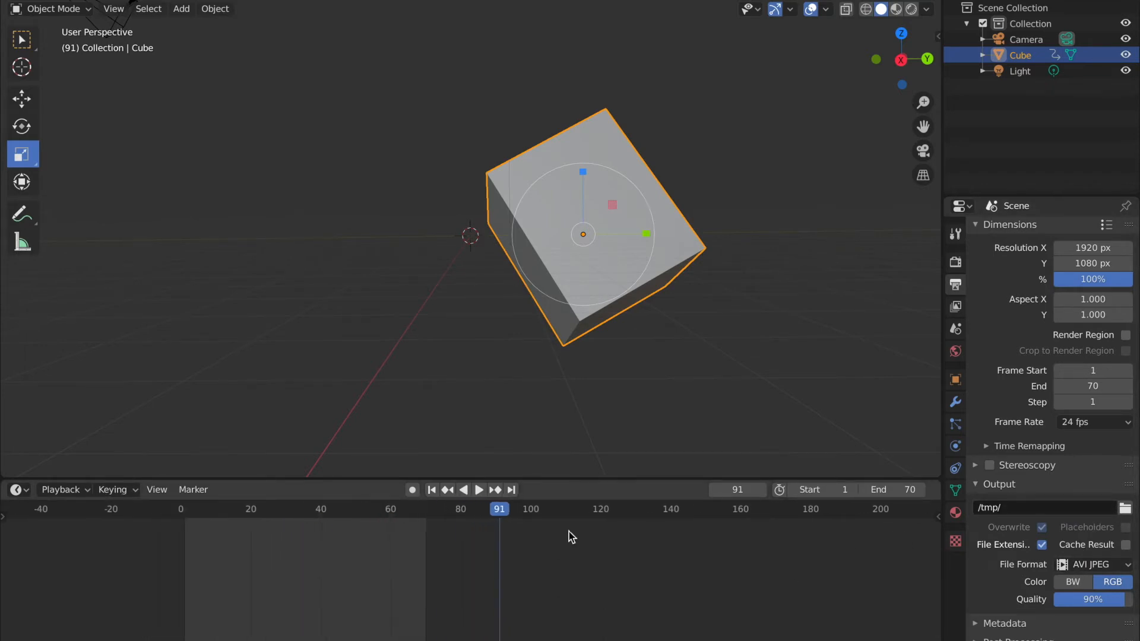
scroll(555, 532, "right", 2, "ctrl")
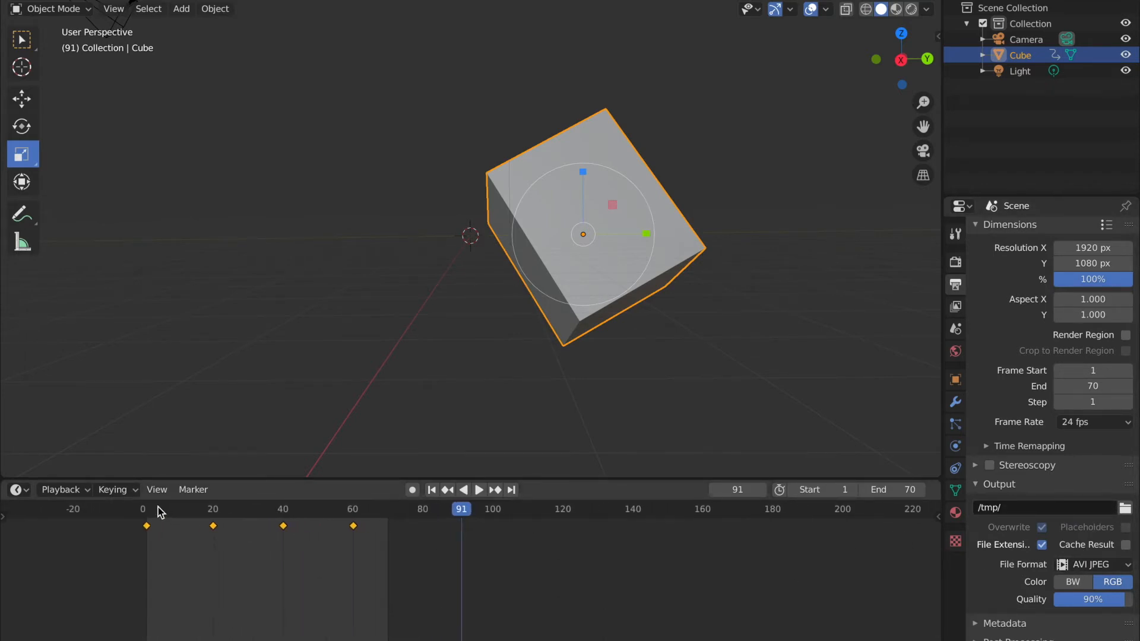
scroll(202, 281, "left", 2)
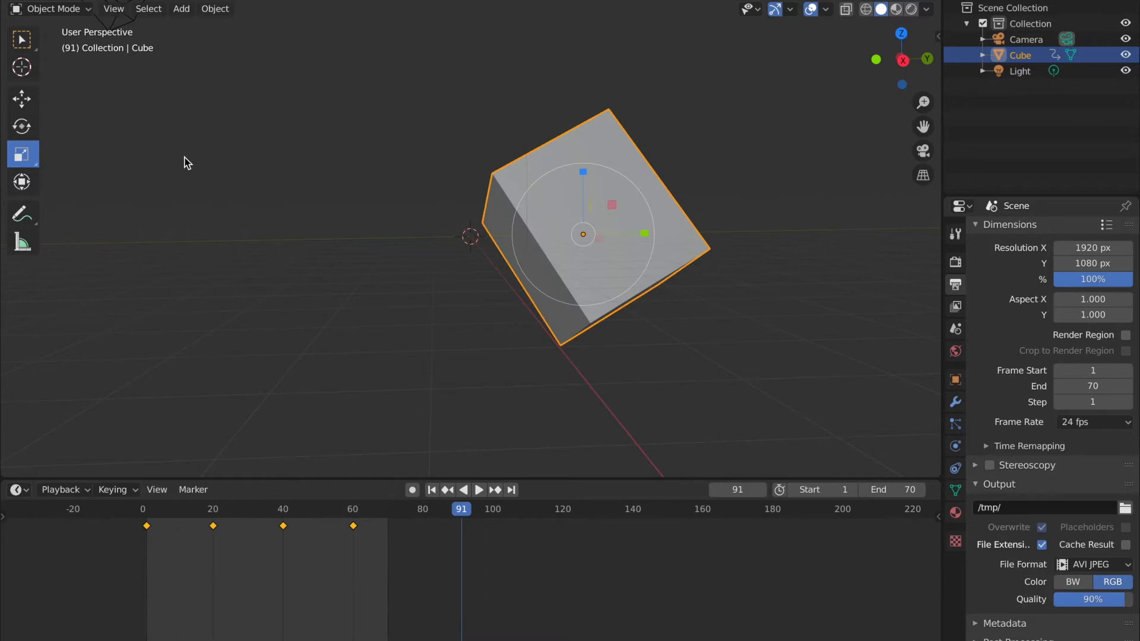
left_click(146, 513)
left_click(480, 490)
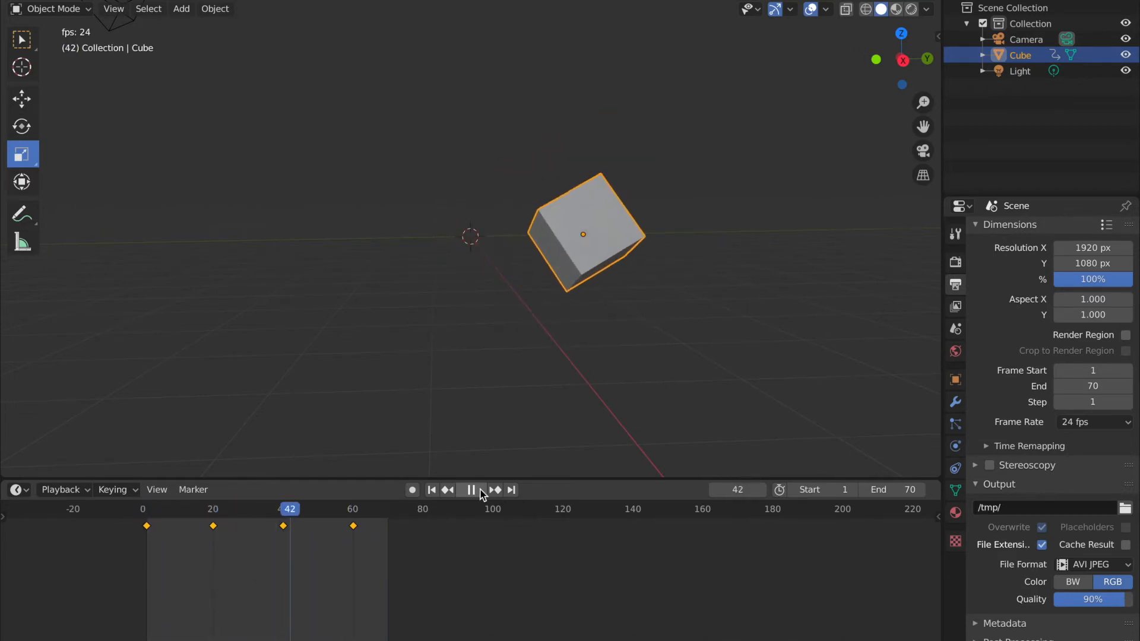
left_click(479, 490)
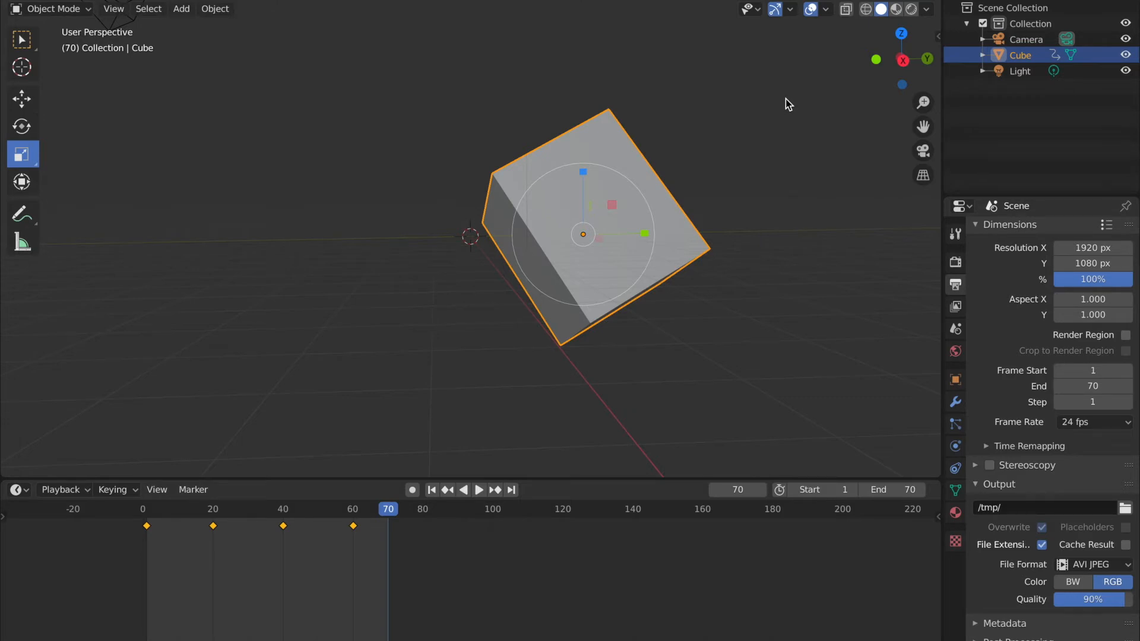
Inspect the cube and the scene from several angles, and look through the scene camera.
middle_click_drag(789, 126, 803, 127)
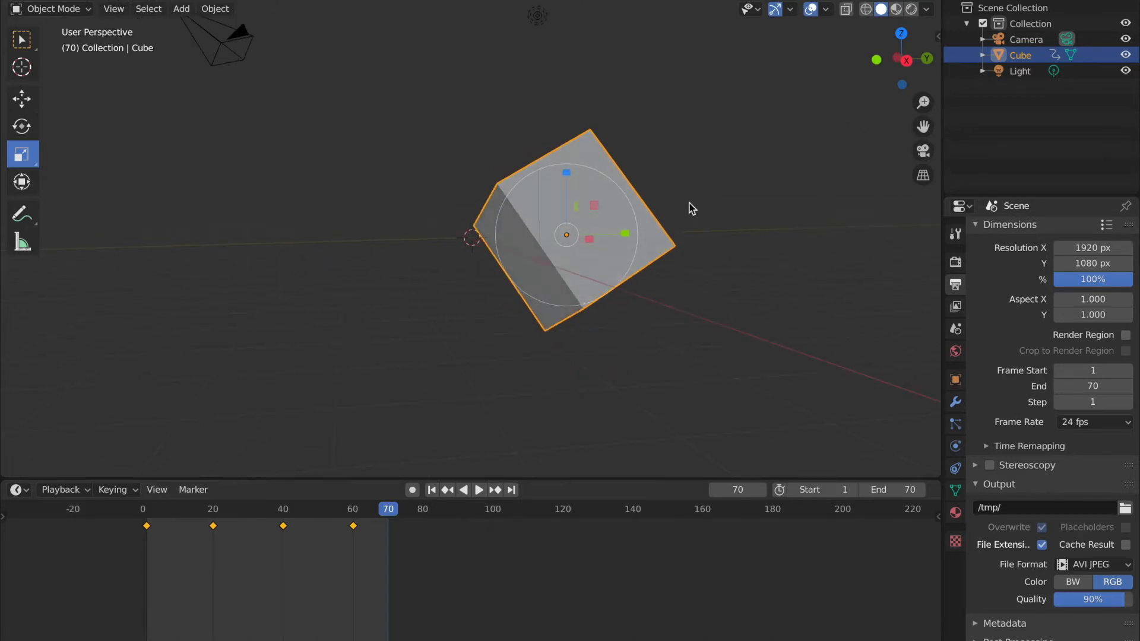
scroll(689, 211, "left", 5)
scroll(689, 210, "up", 10)
scroll(689, 210, "down", 6)
scroll(689, 210, "right", 5)
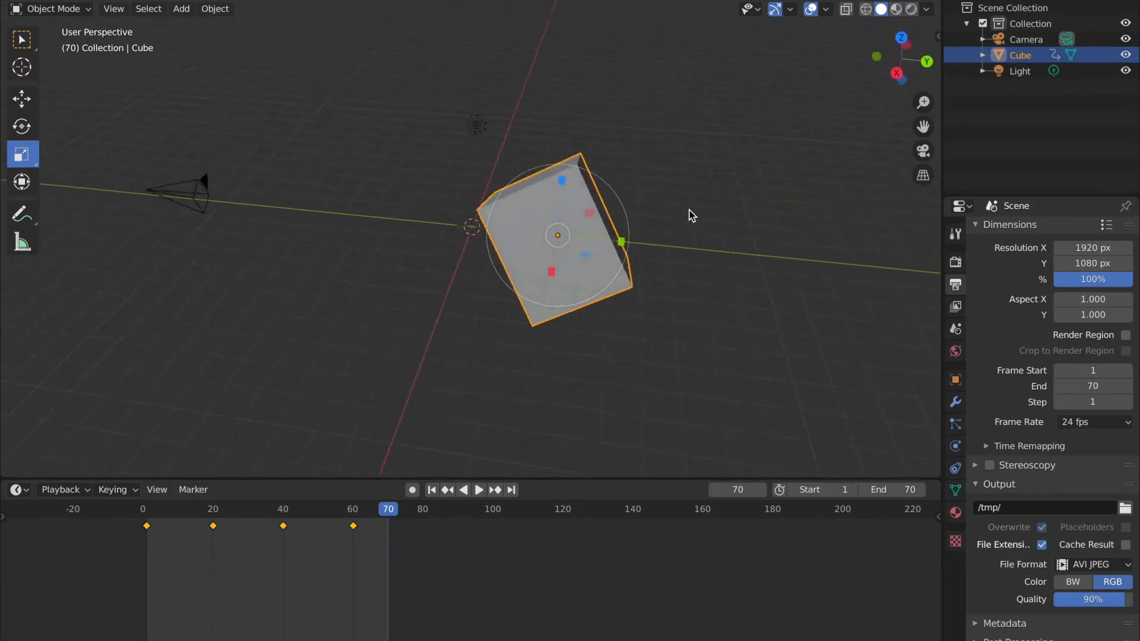
left_click(923, 152)
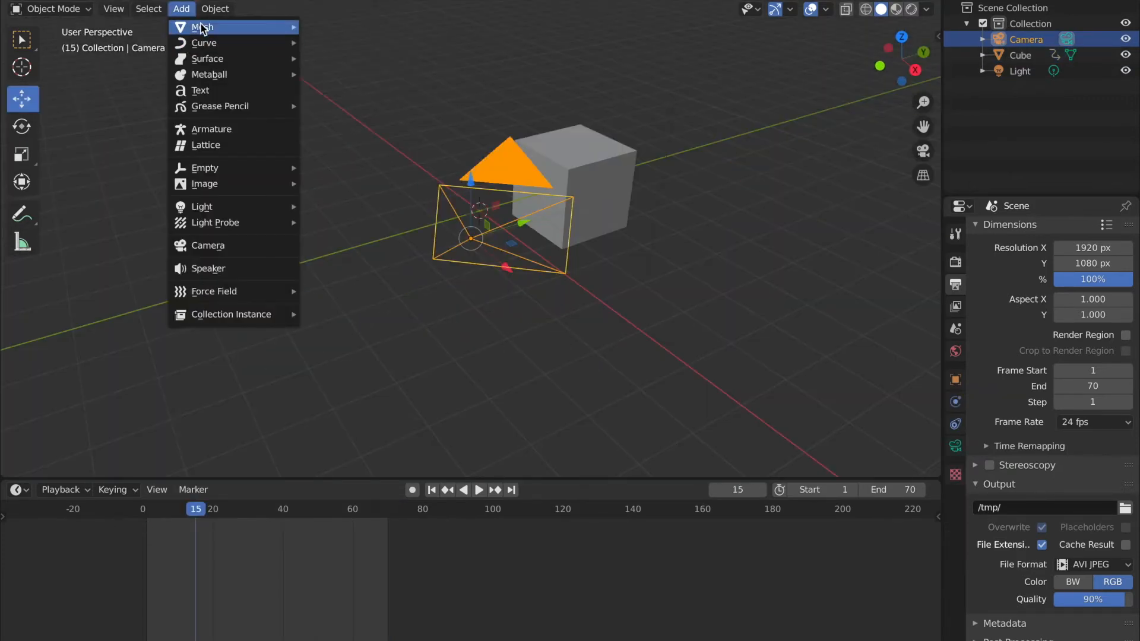
Add a plane and move it to about Y 2.64 m and Z -0.99 m, directly under the cube, and show its object properties.
mouse_move(202, 27)
left_click(326, 30)
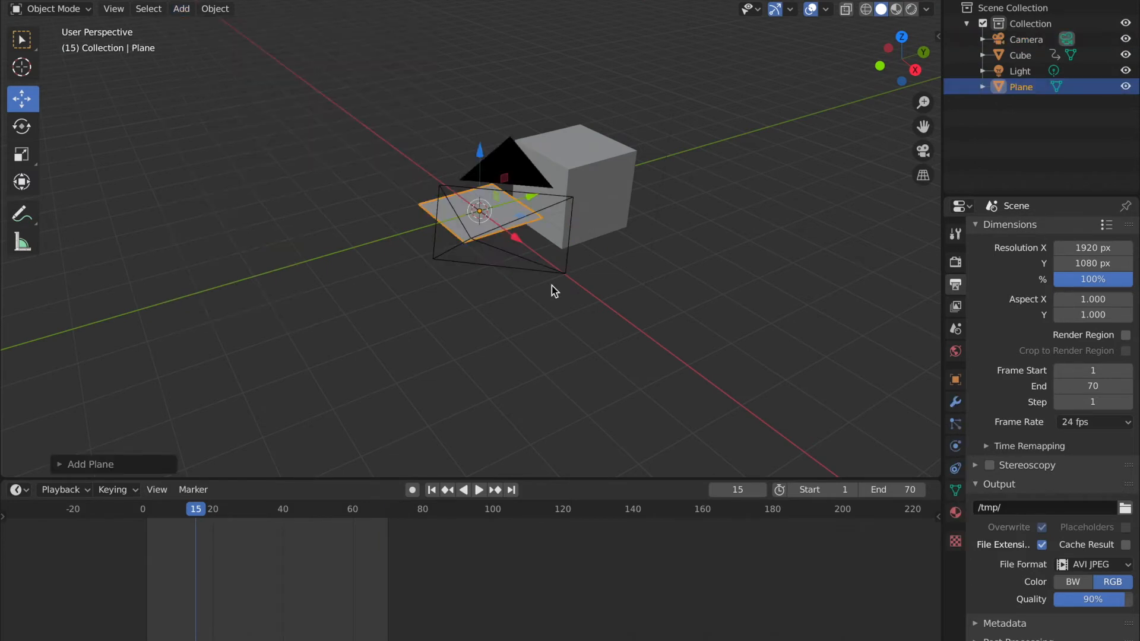
key("KP_3")
left_click_drag(545, 211, 663, 213)
left_click_drag(604, 148, 607, 189)
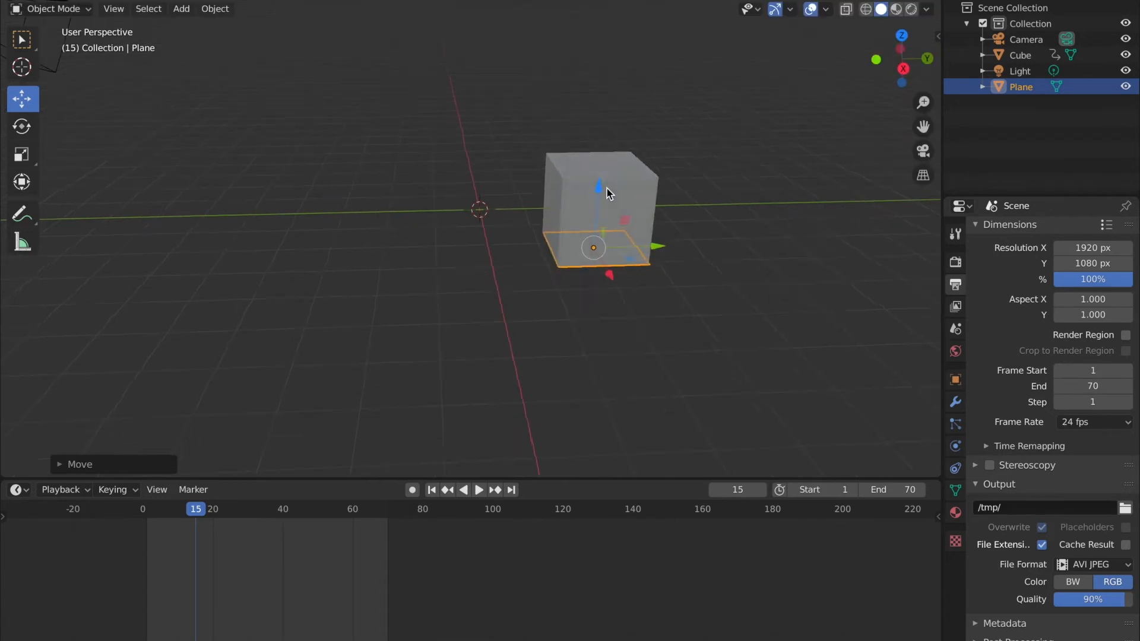
key("KP_3")
middle_click_drag(605, 178, 604, 179)
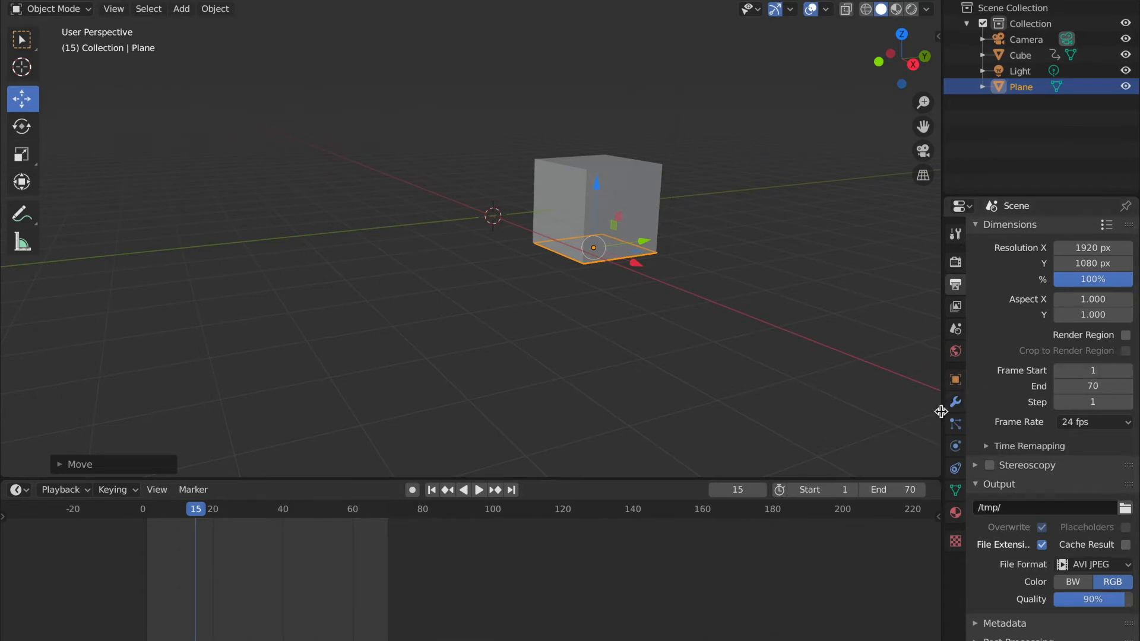
left_click(955, 380)
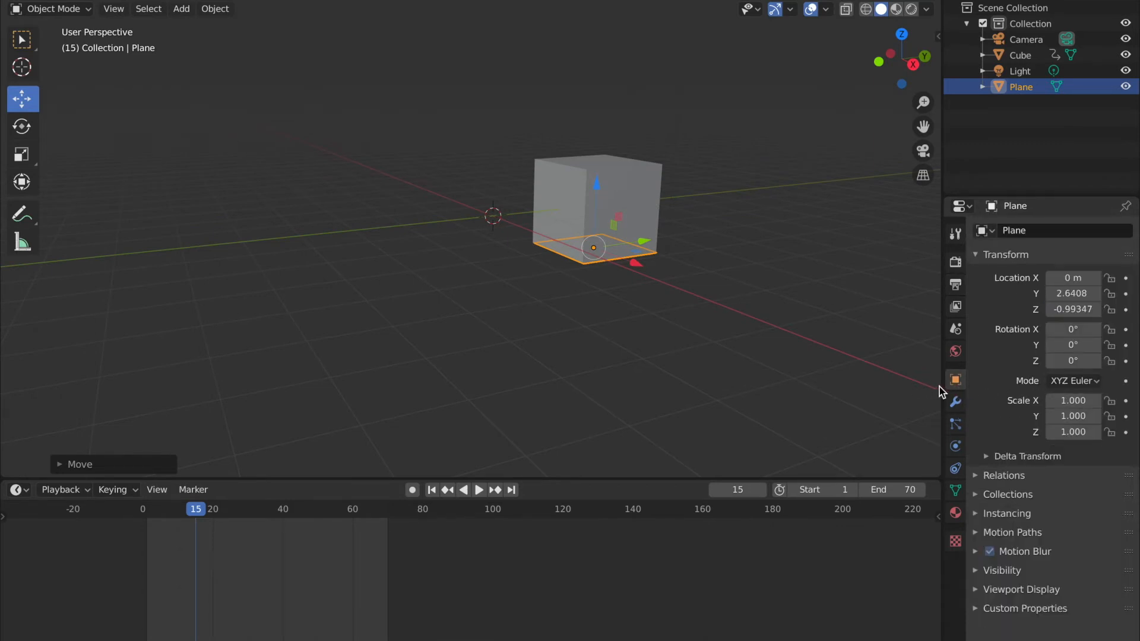
Enlarge the plane under the cube by setting its scale to 5 in both X and Y.
left_click(1077, 401)
key("BackSpace")
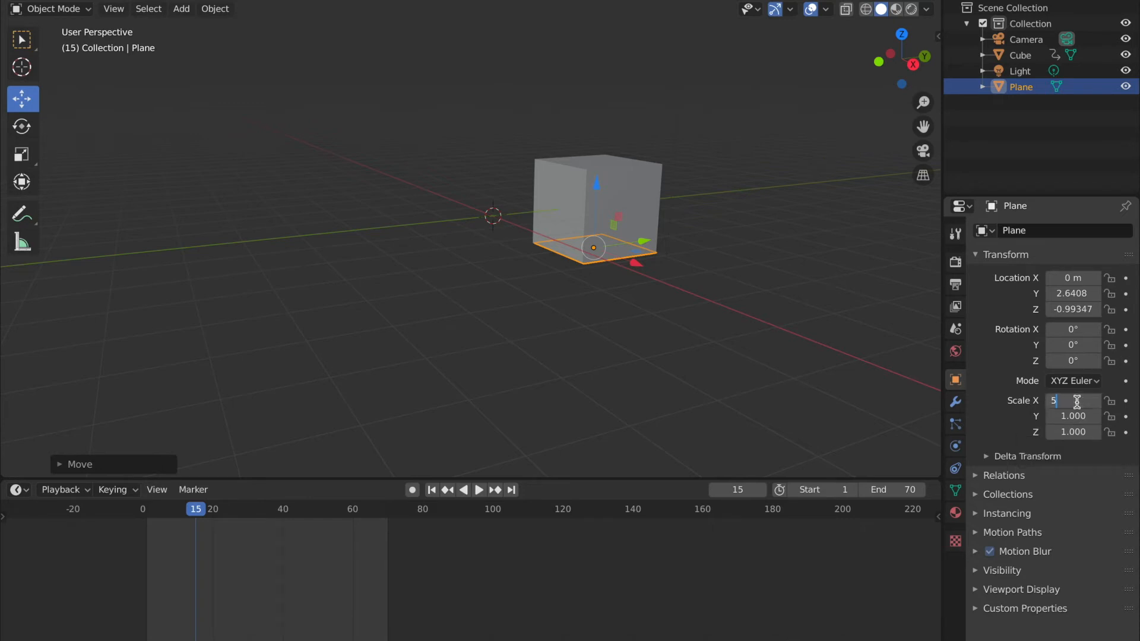
type("5")
key("Return")
left_click(1068, 418)
type("5")
key("Return")
left_click(1064, 432)
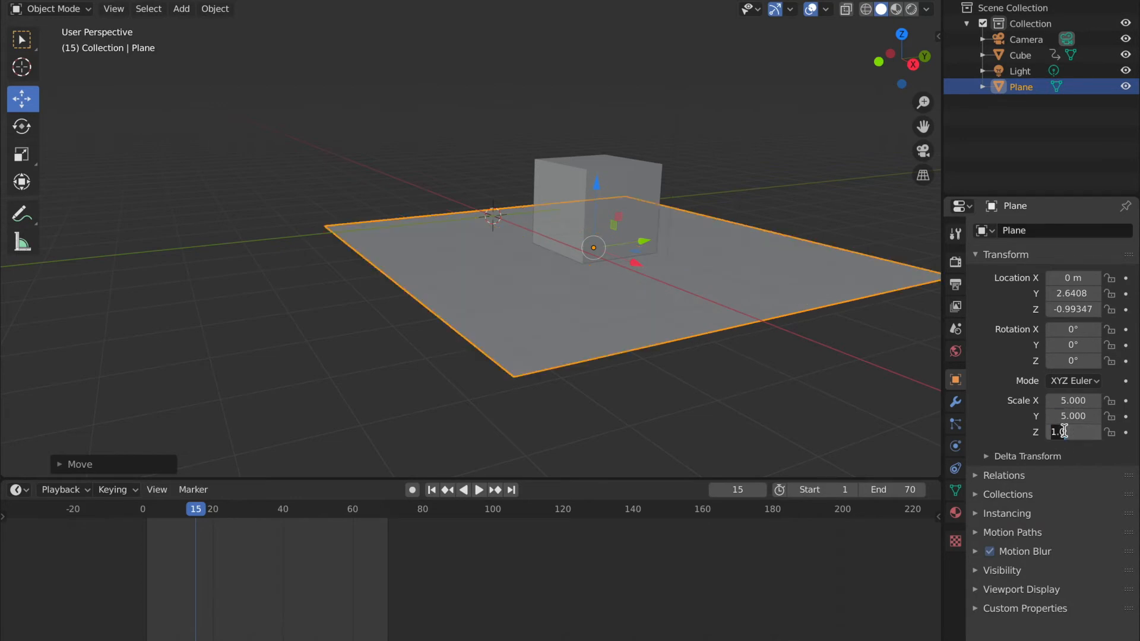
Check the enlarged plane through the scene camera and render the animation.
left_click(923, 151)
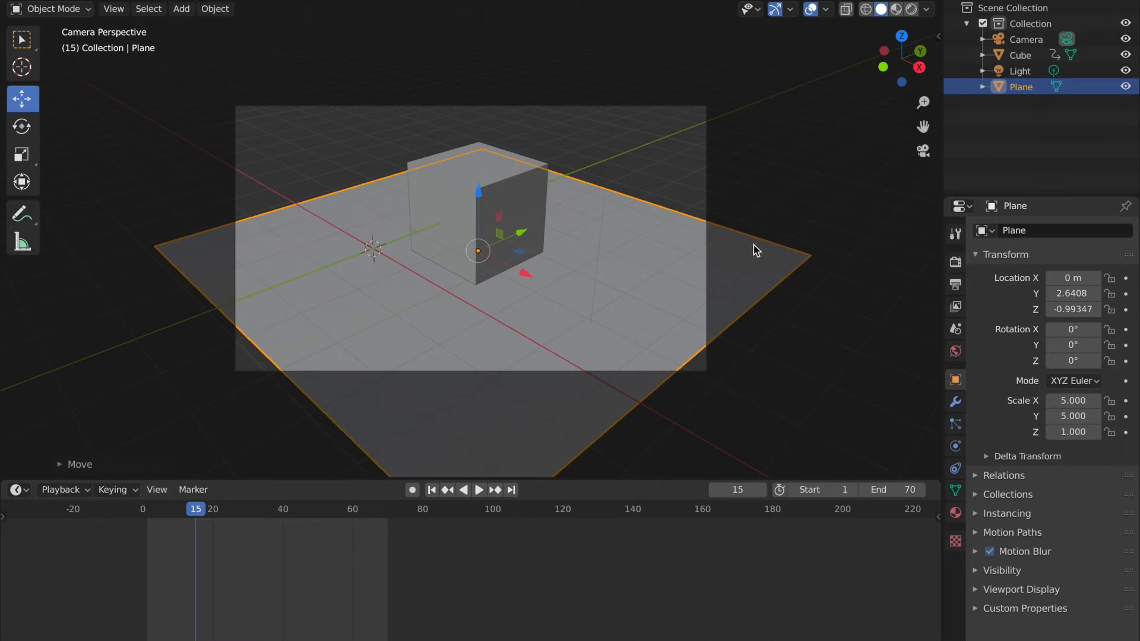
key("KP_0")
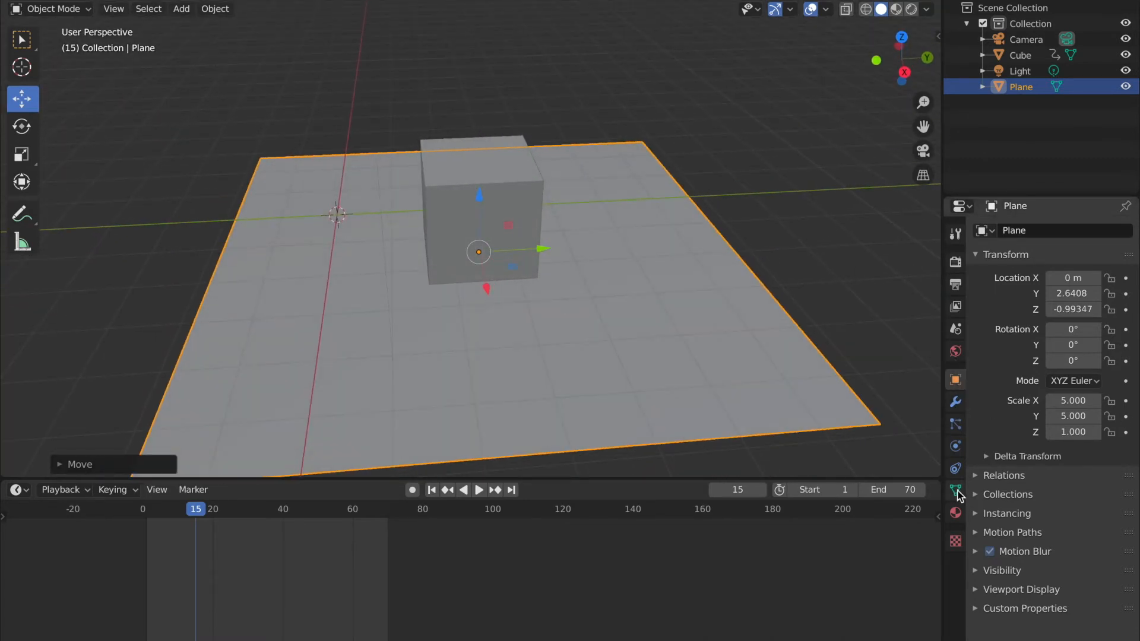
middle_click_drag(934, 379, 934, 379)
middle_click_drag(598, 242, 596, 242)
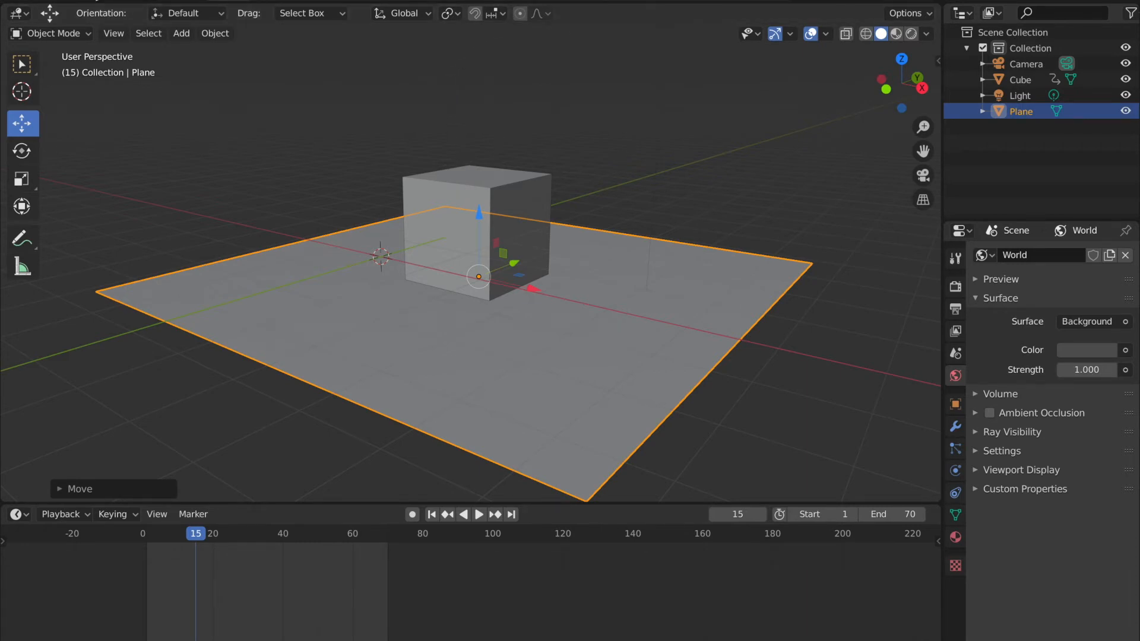
left_click(95, 1)
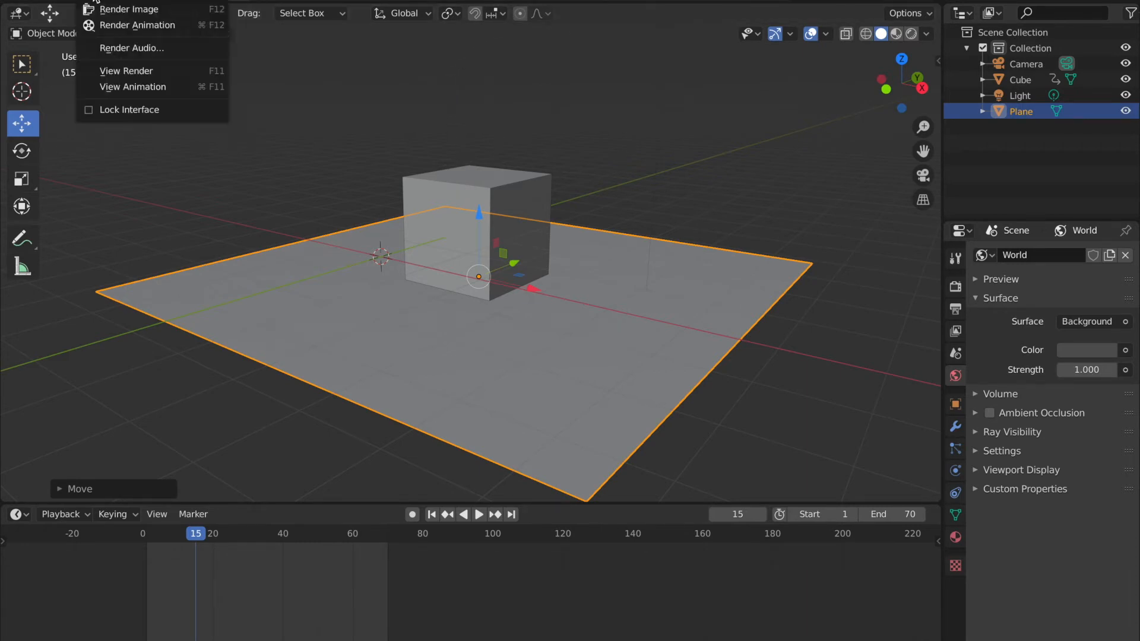
left_click(113, 26)
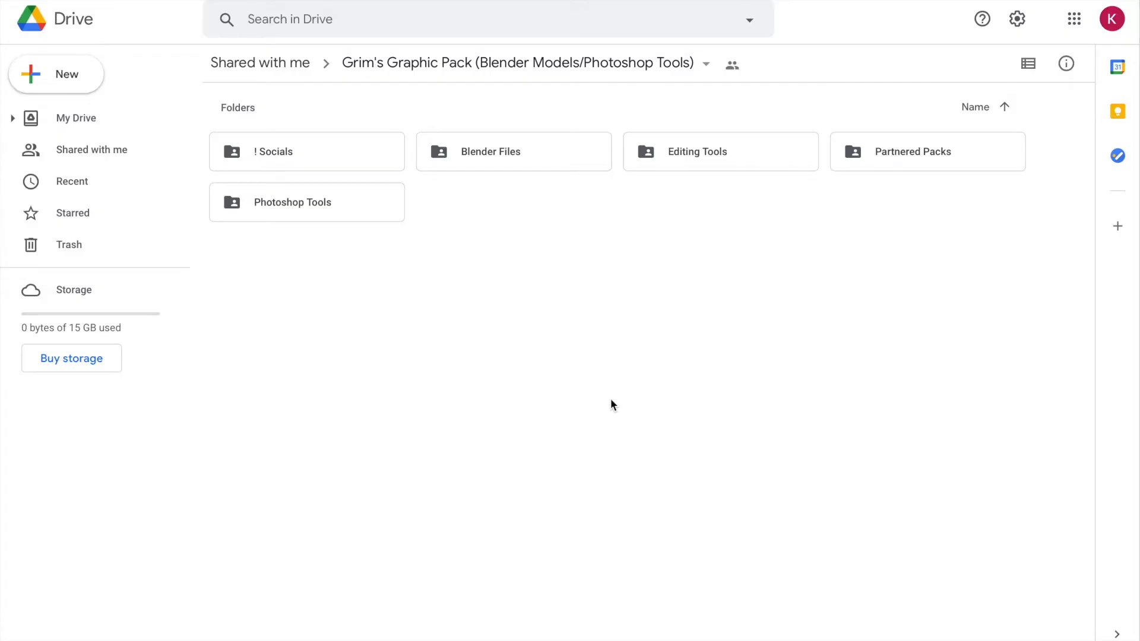
Switch to Google Drive and browse the shared graphic pack's Apex Models folder, inside Blender Files and Apex Legend Files.
left_click(473, 152)
double_click(473, 152)
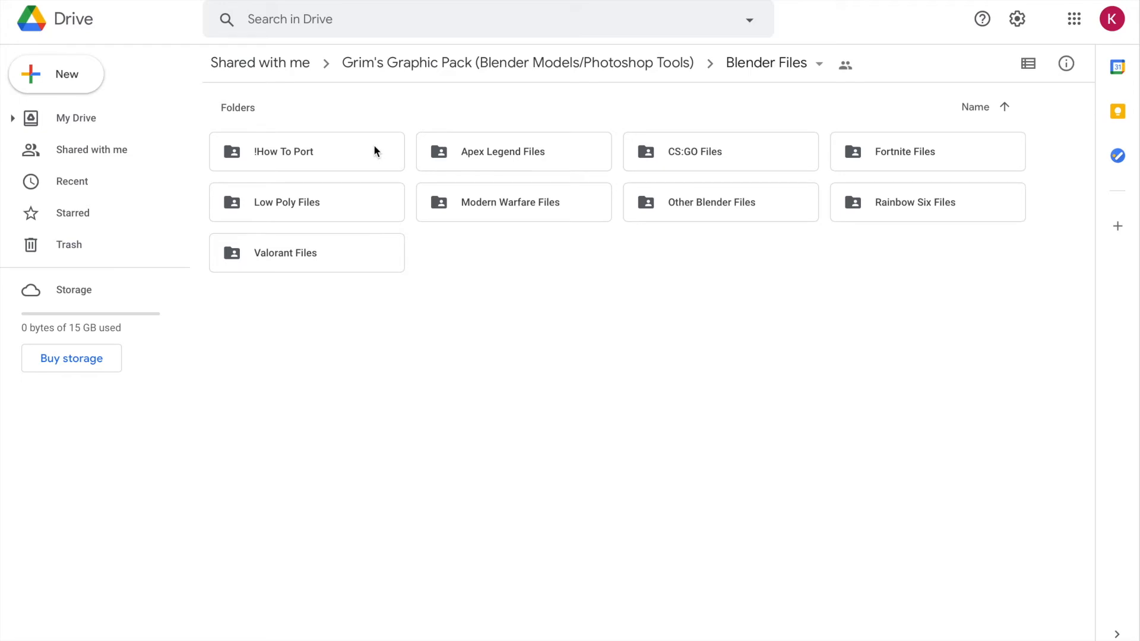
double_click(480, 154)
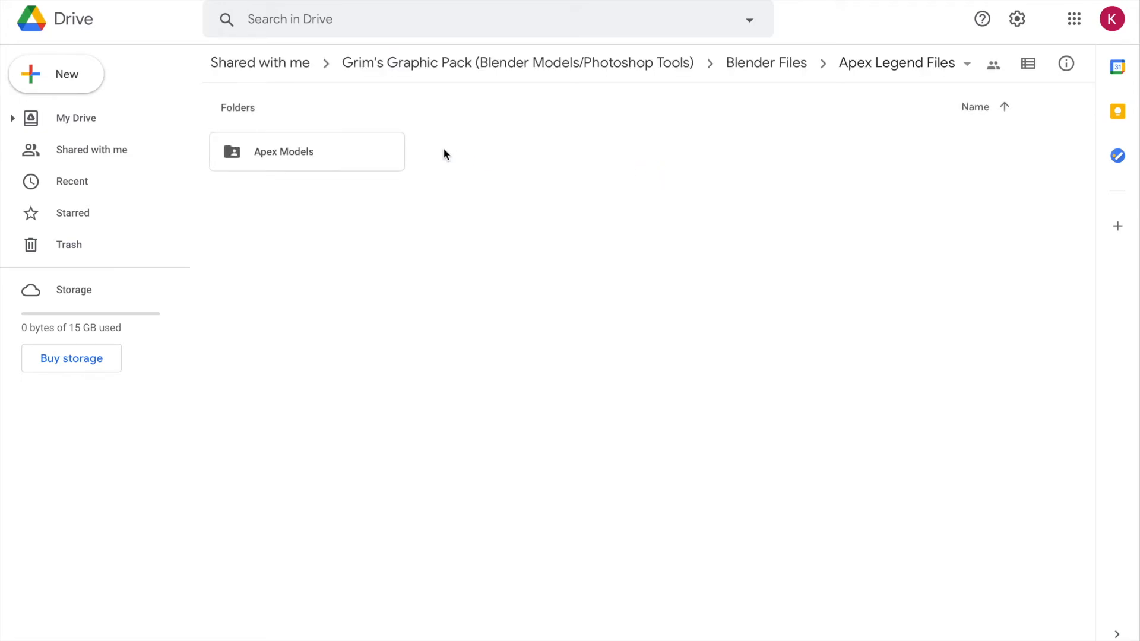
double_click(367, 159)
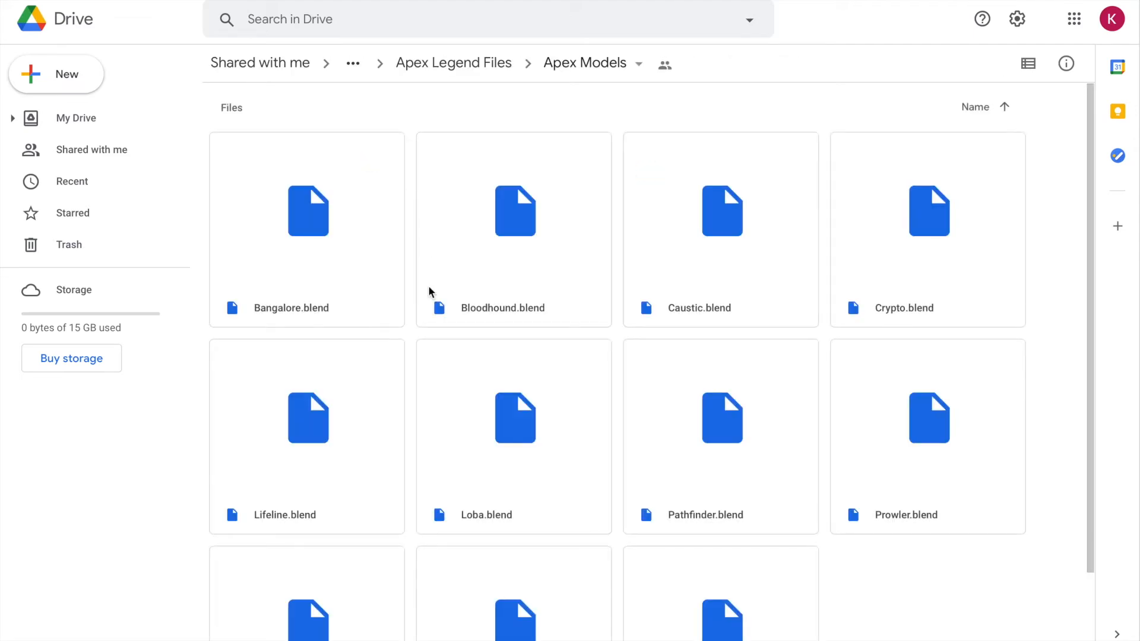
scroll(429, 288, "down", 2)
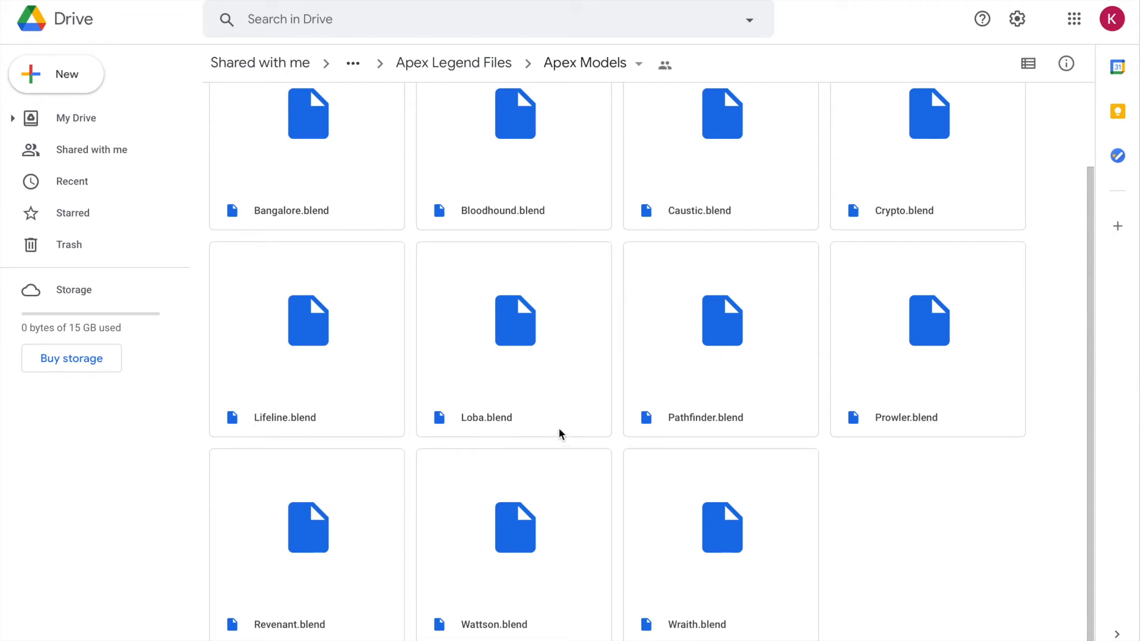
scroll(617, 267, "up", 2)
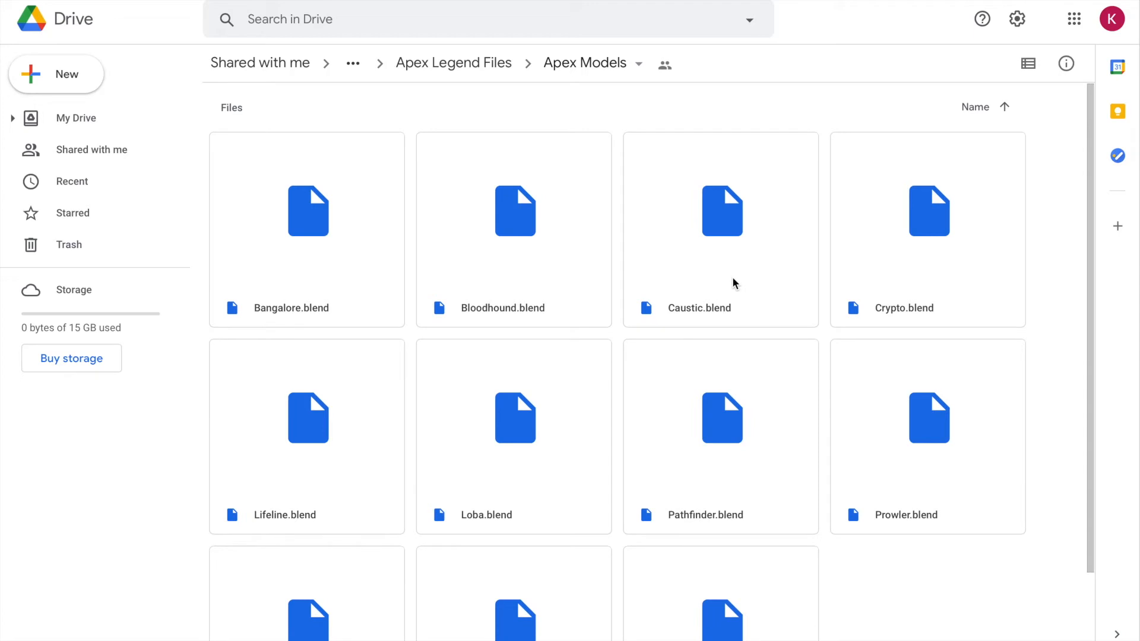
Open the preview pages of Prowler.blend and Bloodhound.blend in turn, closing each one again.
left_click(931, 446)
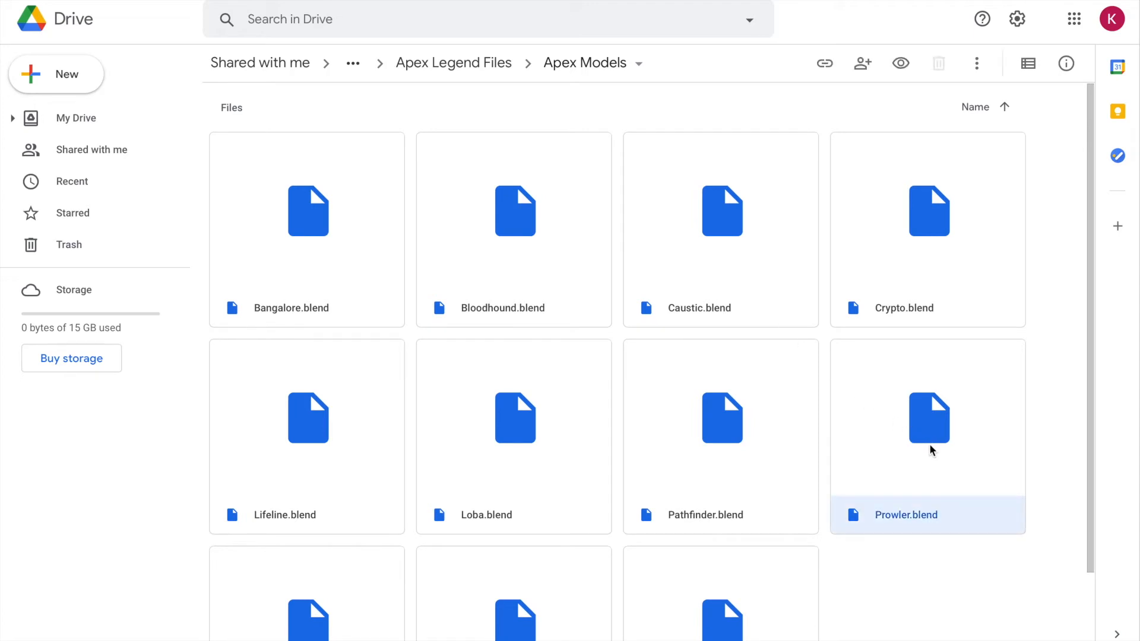
double_click(930, 447)
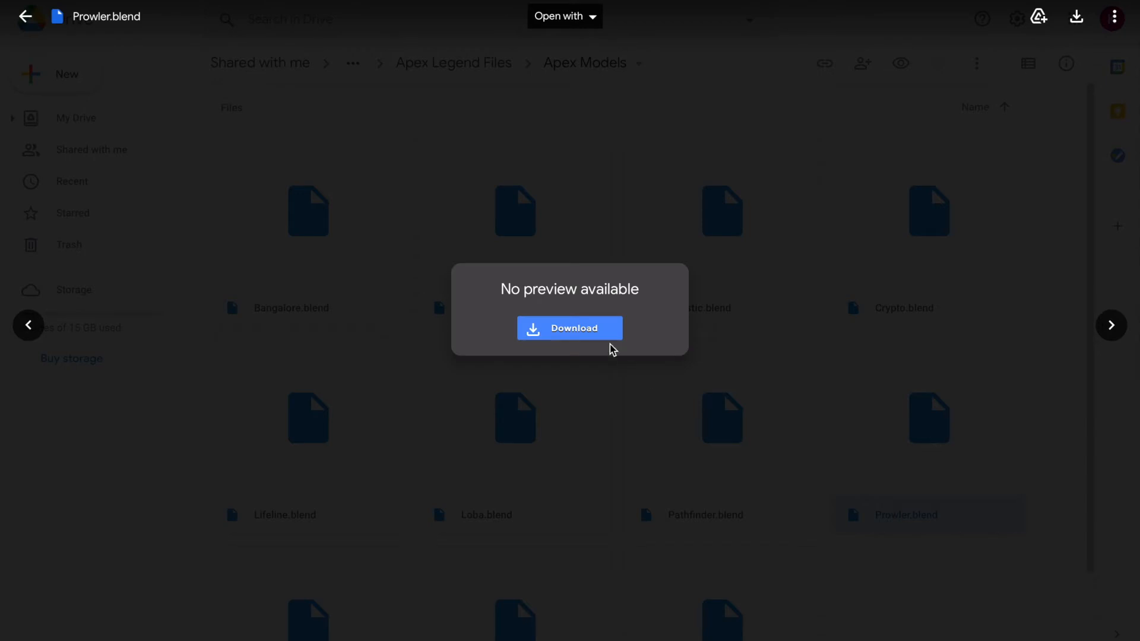
key("Escape")
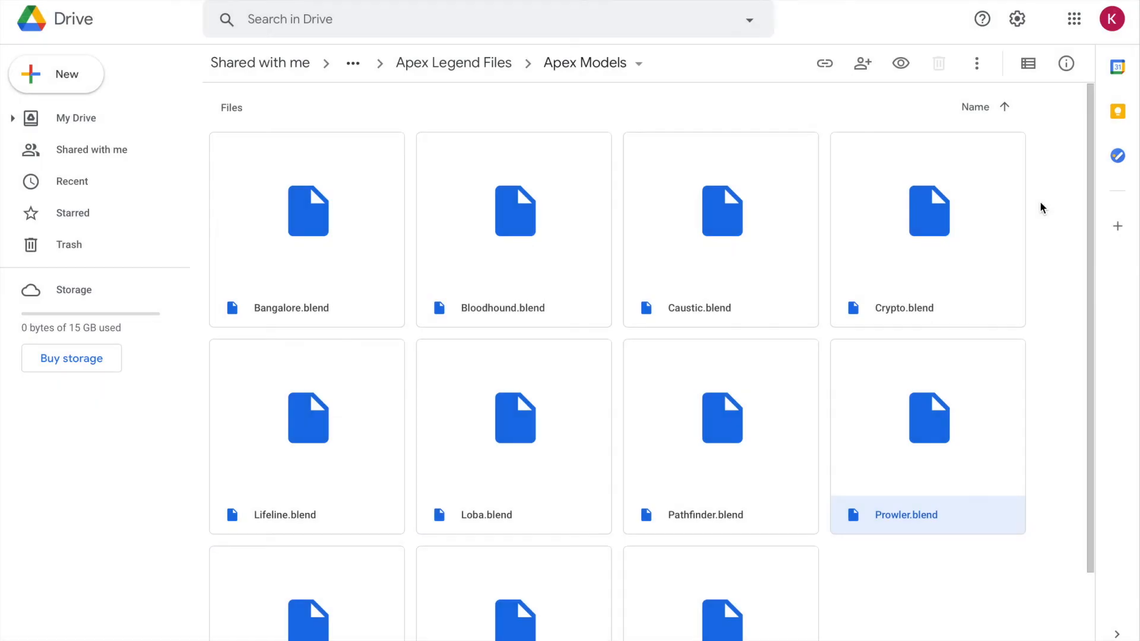
double_click(530, 270)
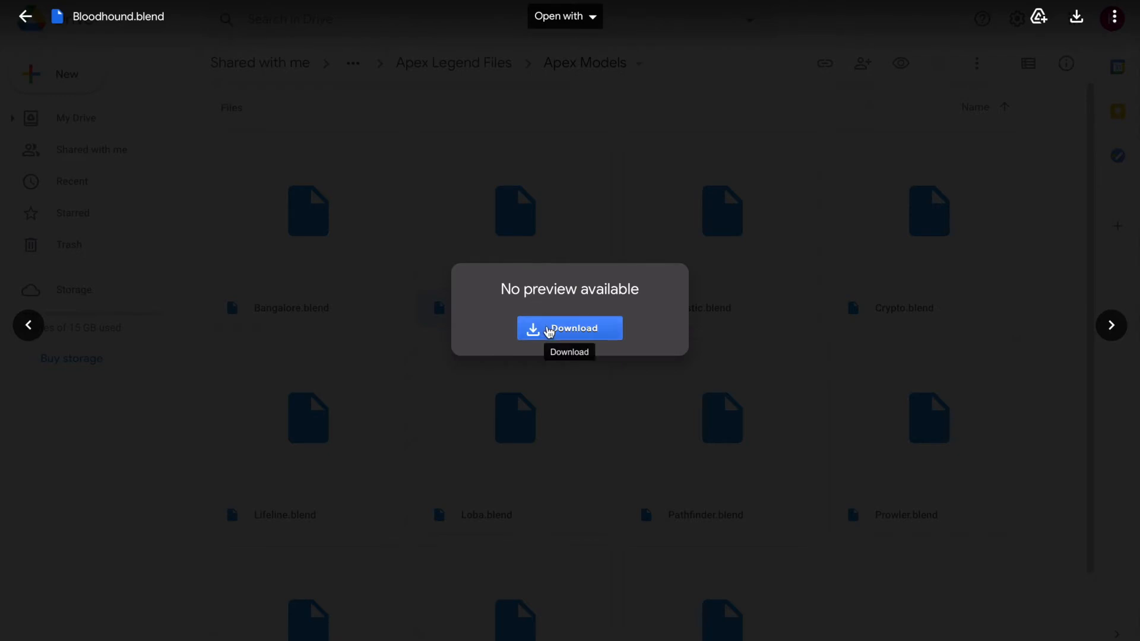
key("Escape")
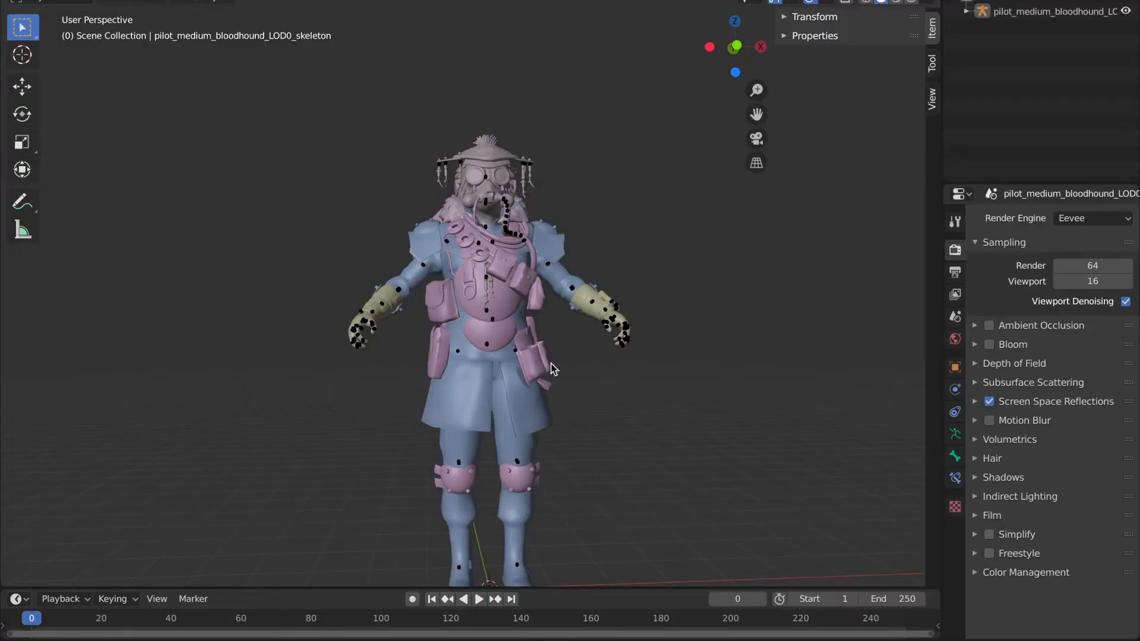
Switch to Blender, inspect the Bloodhound model's mesh, skeleton and textures from all sides in Material Preview, and return to Solid shading.
left_click(506, 338)
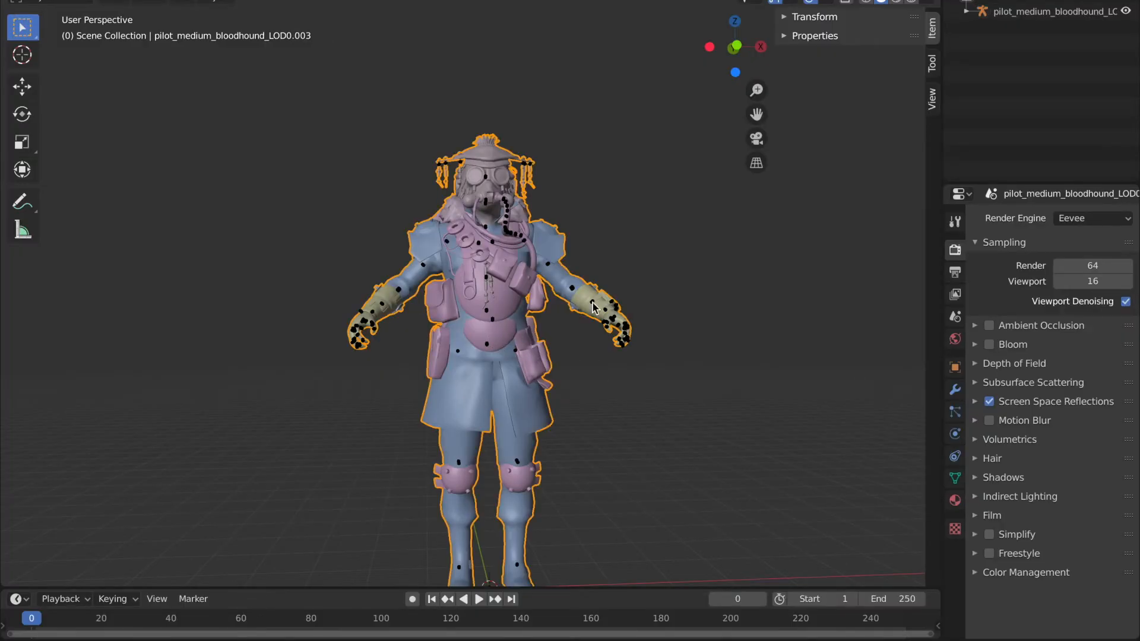
left_click(510, 233)
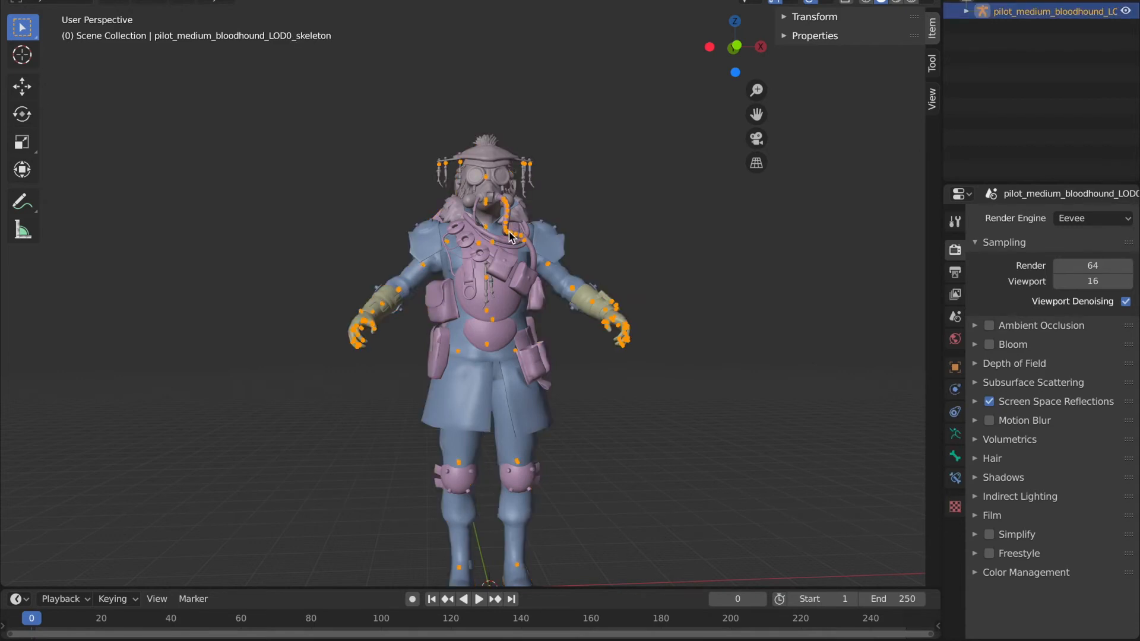
left_click(896, 2)
scroll(666, 310, "right", 10)
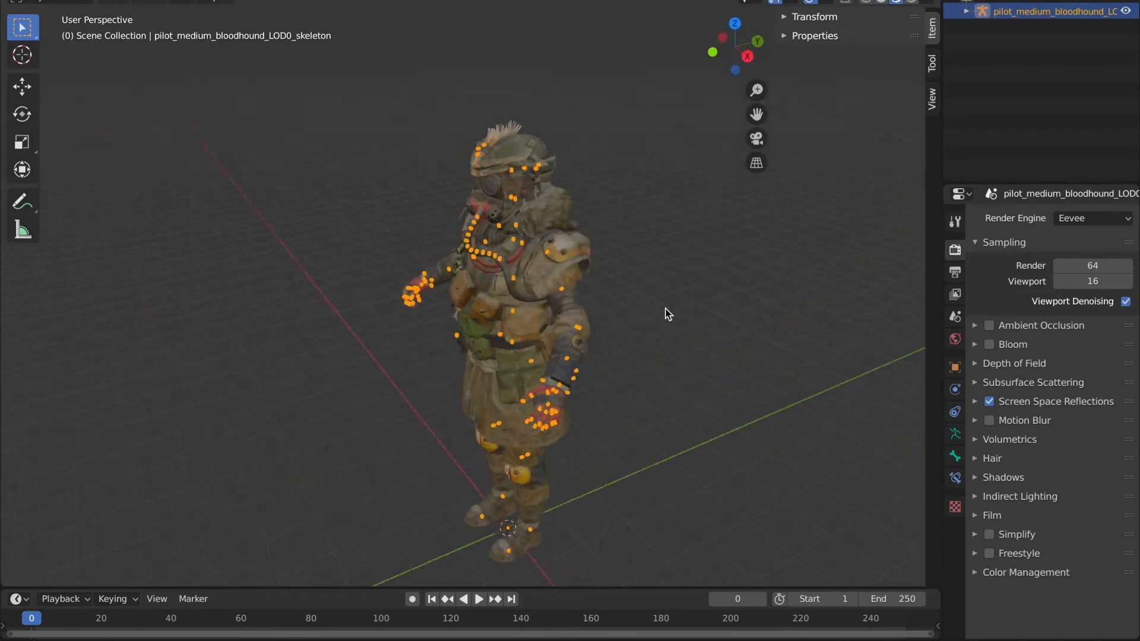
left_click(661, 311)
scroll(661, 311, "left", 20)
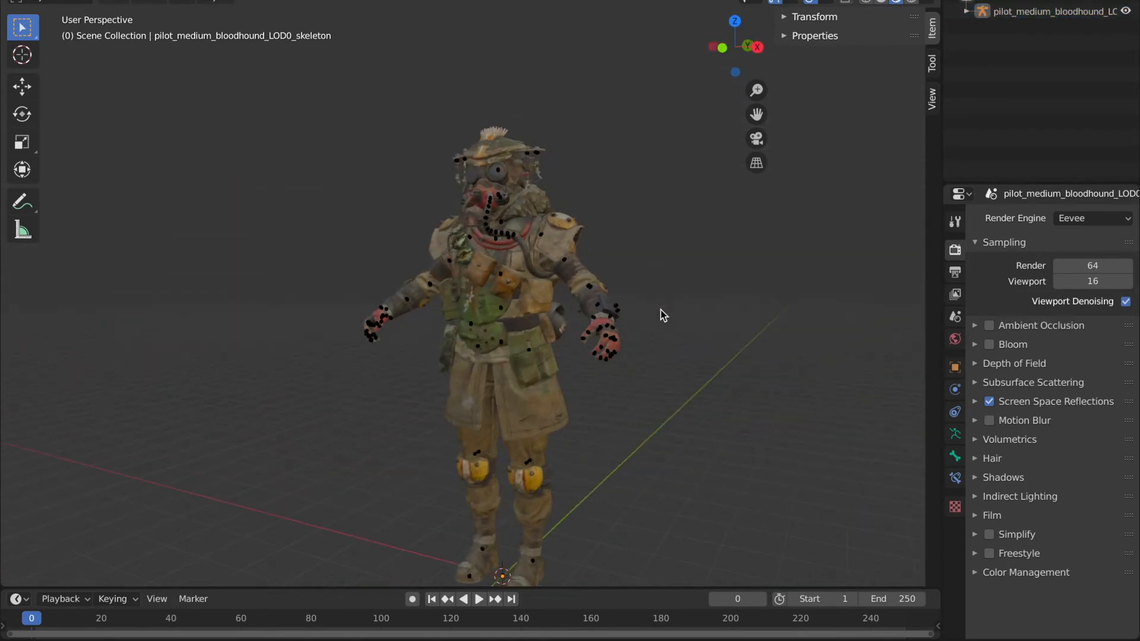
scroll(663, 315, "left", 20)
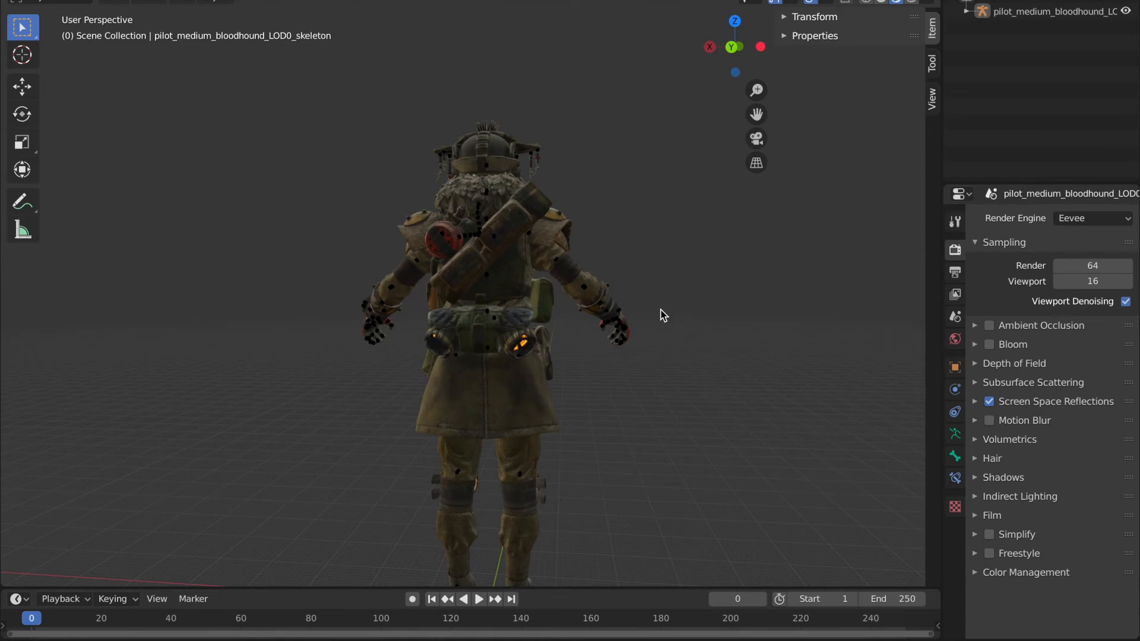
scroll(663, 314, "left", 20)
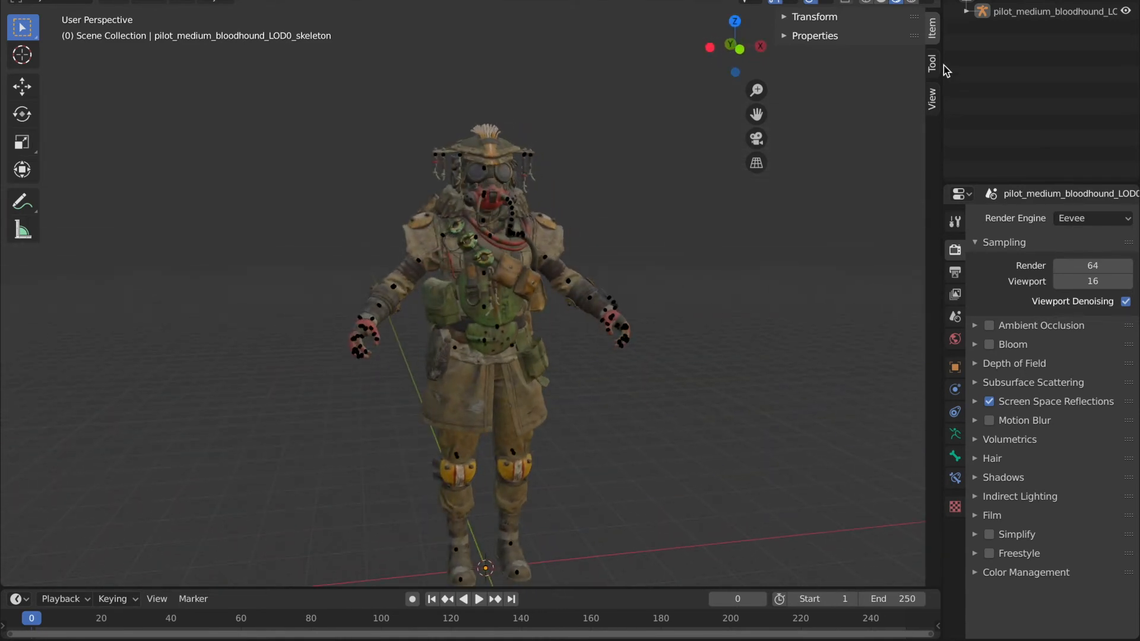
left_click(881, 3)
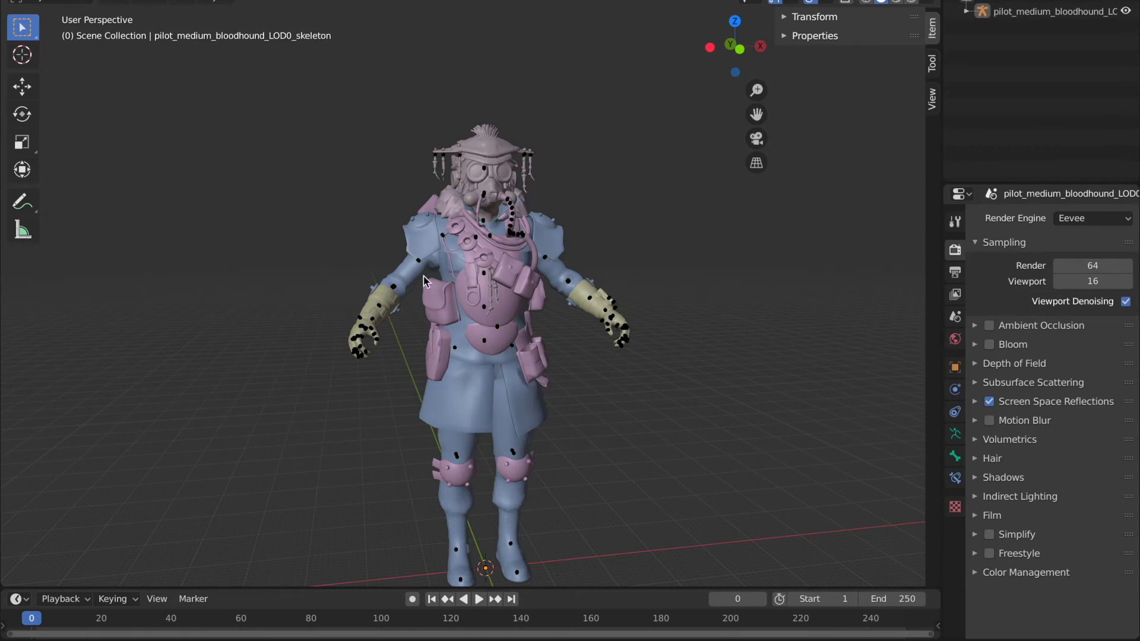
Select the Bloodhound model's skeleton and switch it to Pose Mode.
left_click(395, 288)
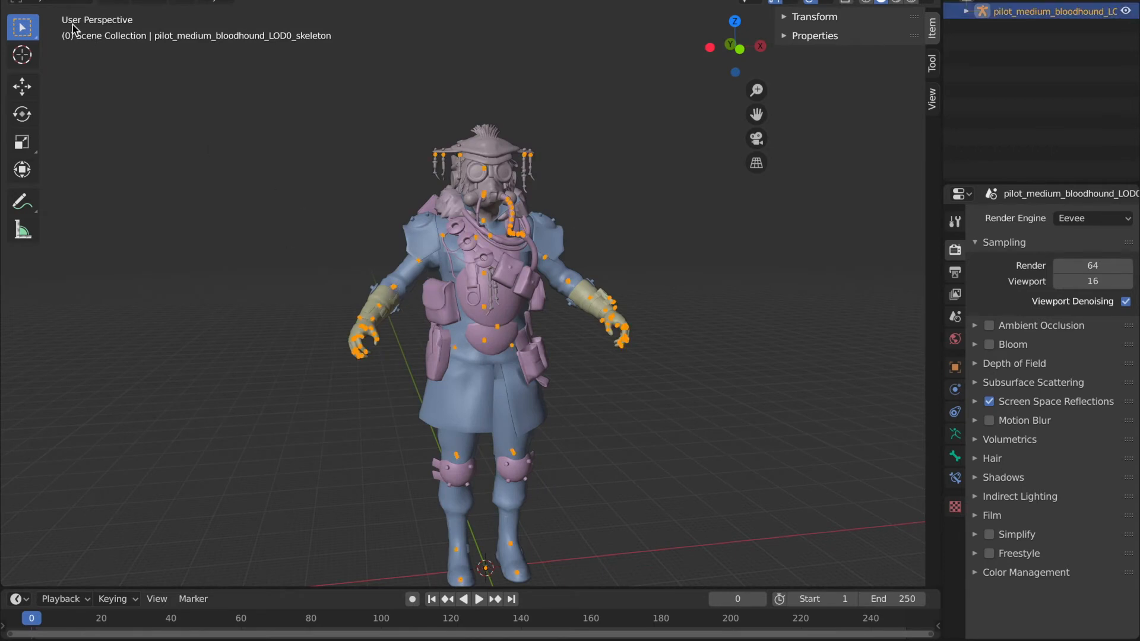
left_click(68, 6)
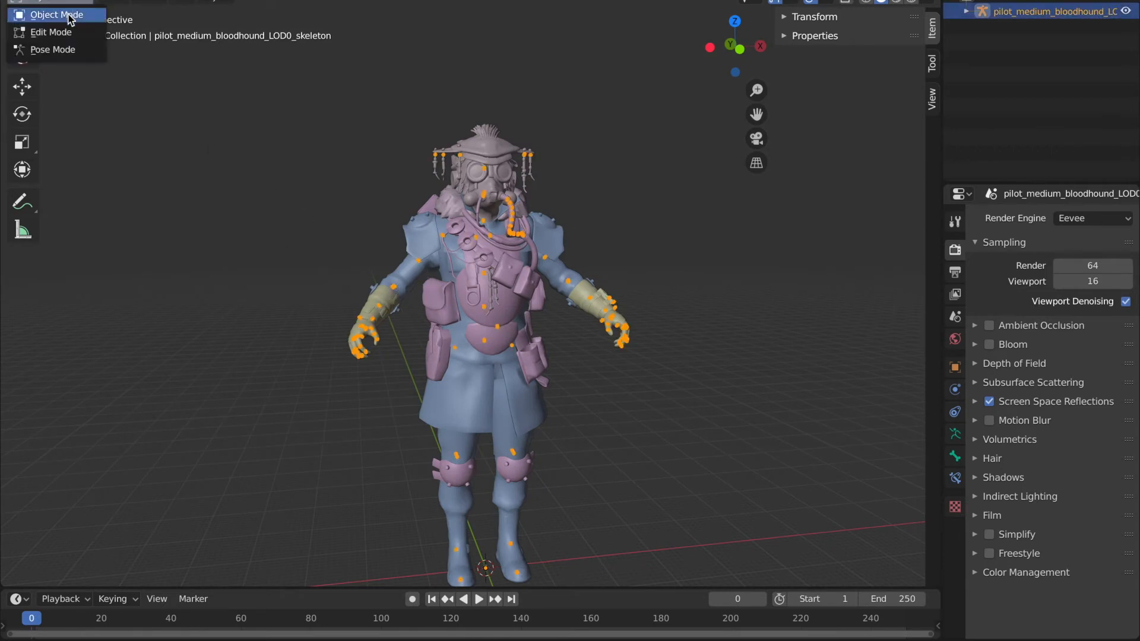
left_click(77, 53)
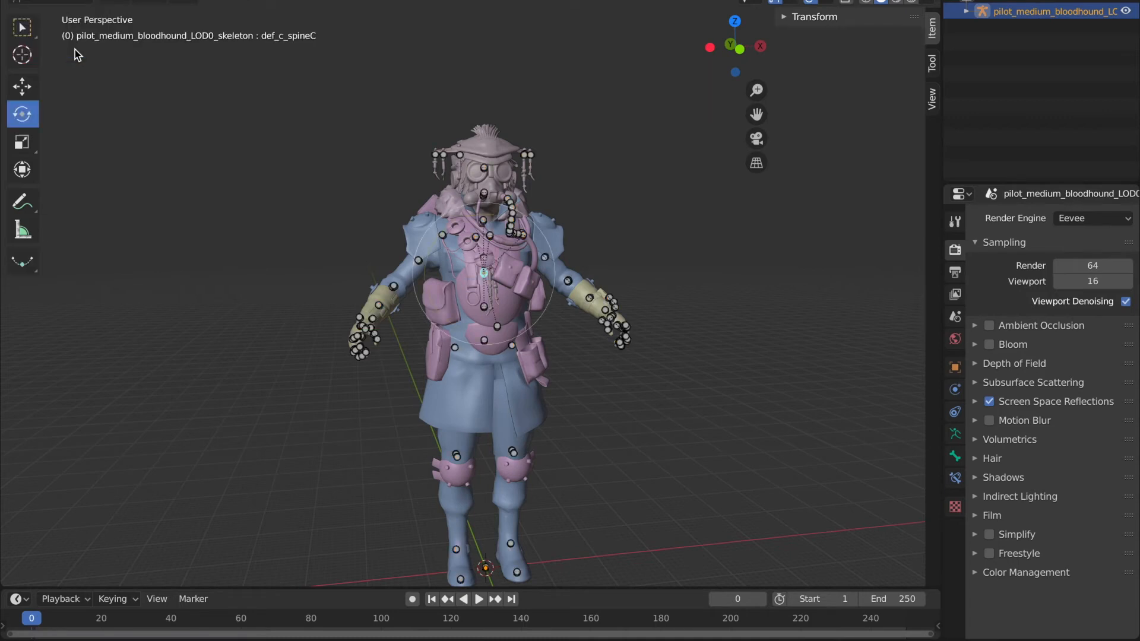
Deselect the rope bone and enlarge the timeline area beneath the 3D view.
scroll(258, 267, "left", 10)
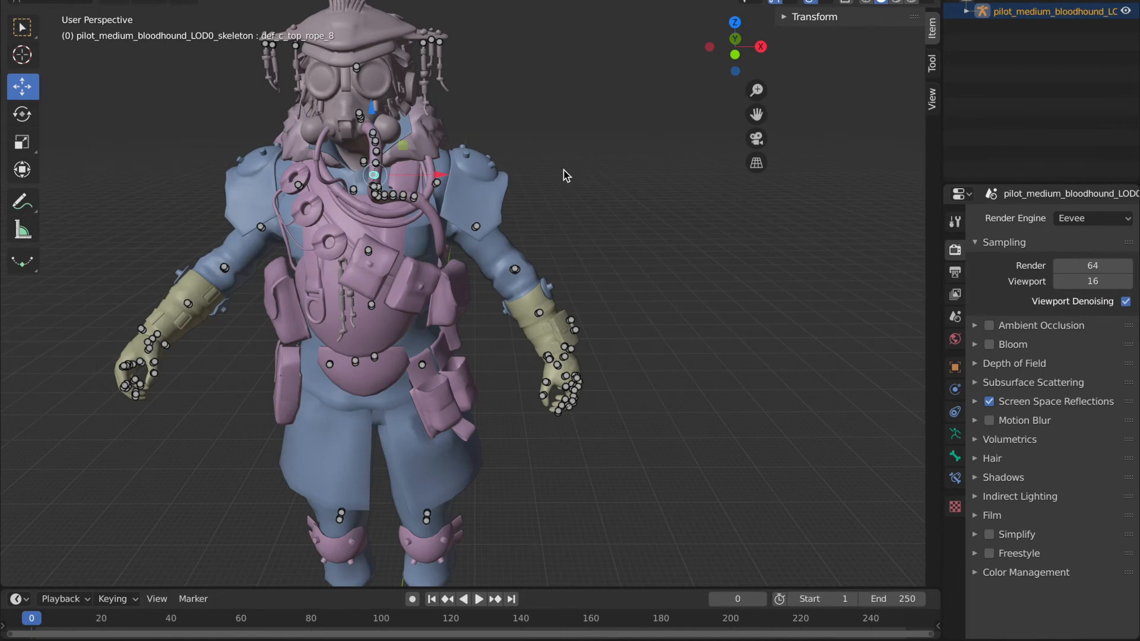
left_click(564, 170)
scroll(564, 170, "left", 5)
scroll(564, 170, "right", 5)
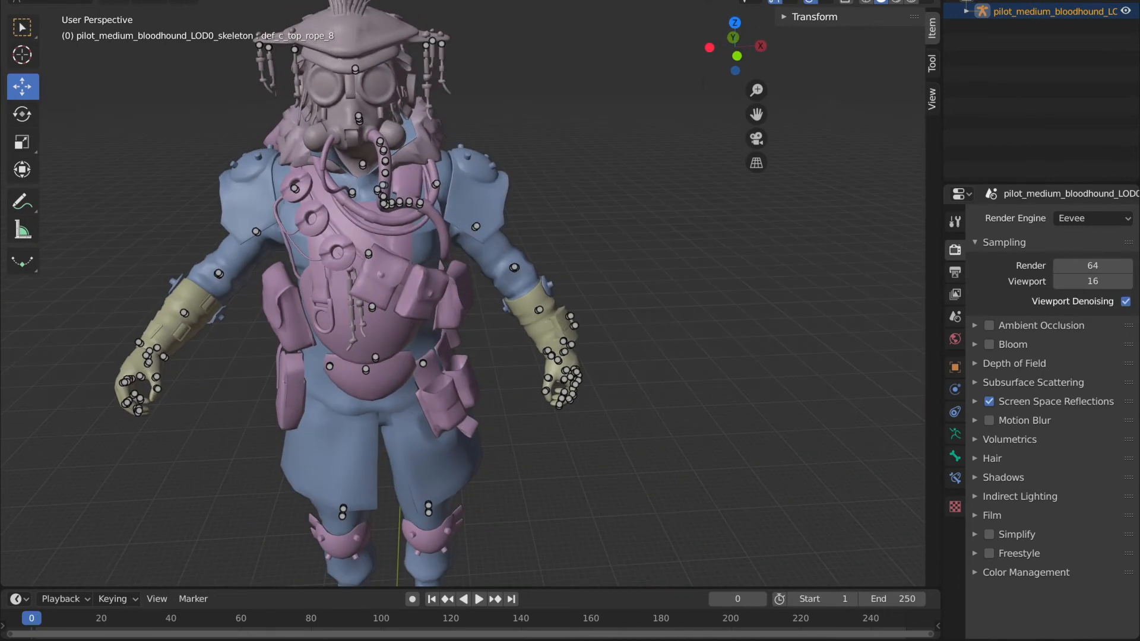
scroll(487, 343, "down", 3)
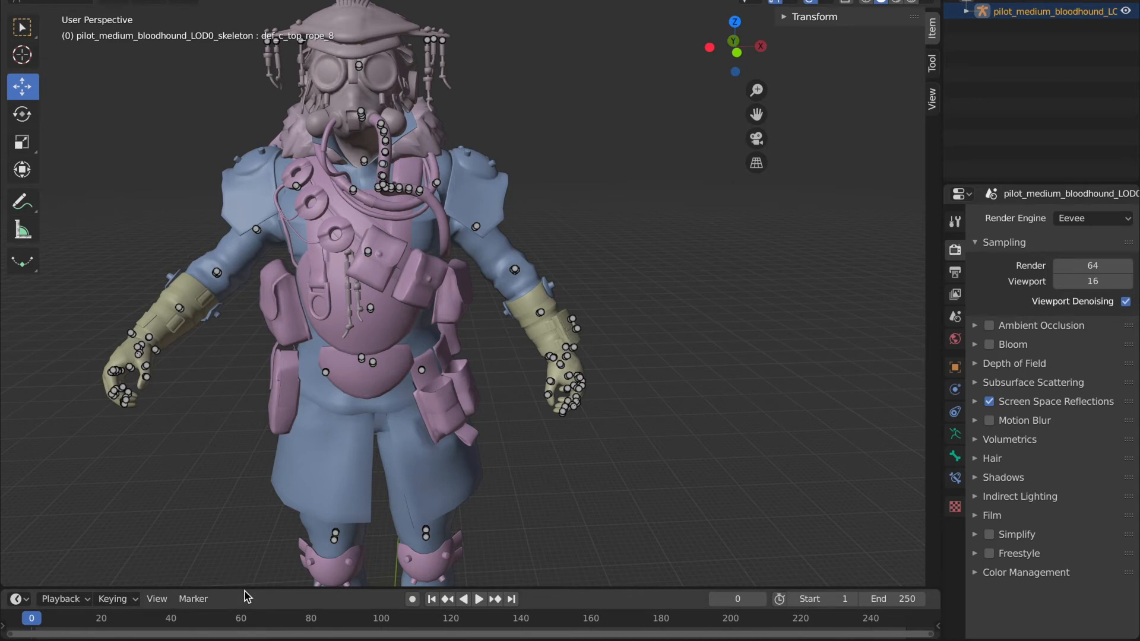
left_click_drag(245, 587, 270, 483)
scroll(295, 329, "left", 3)
scroll(295, 329, "right", 3)
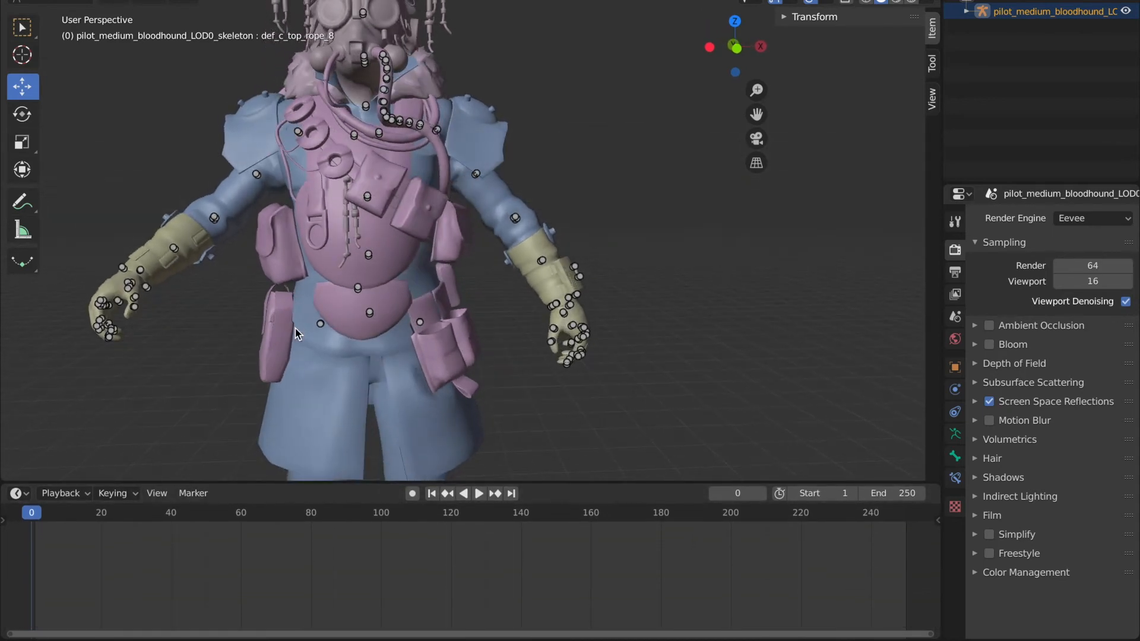
Rotate the shoulder bone def_l_shoulder so that its arm swings slightly outward from the body.
scroll(463, 147, "right", 8)
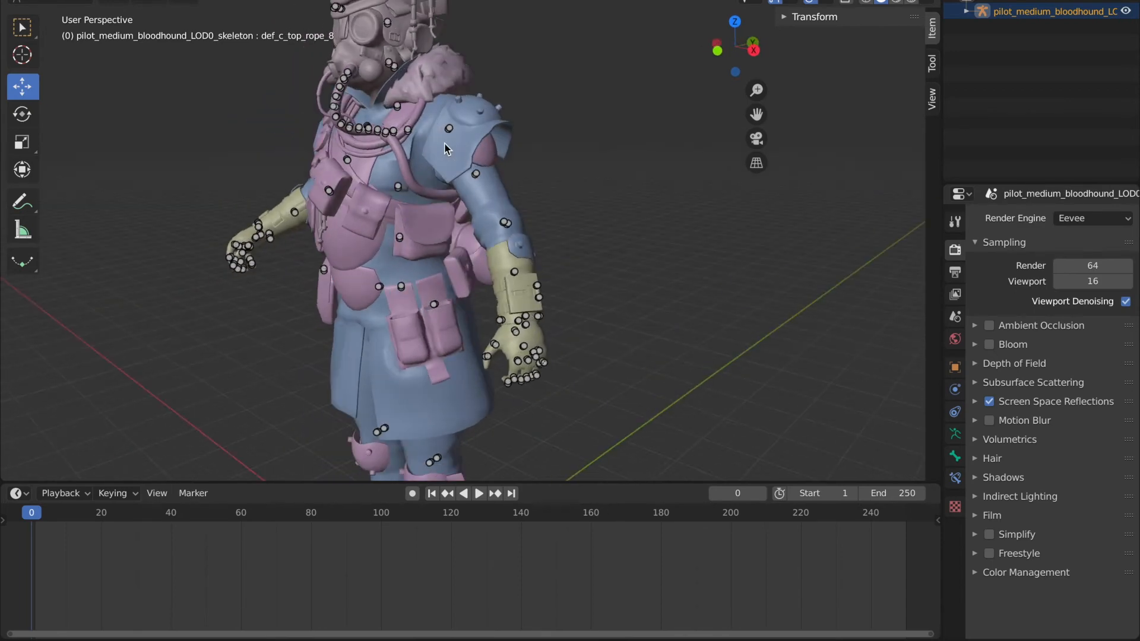
left_click(449, 129)
scroll(440, 133, "left", 8)
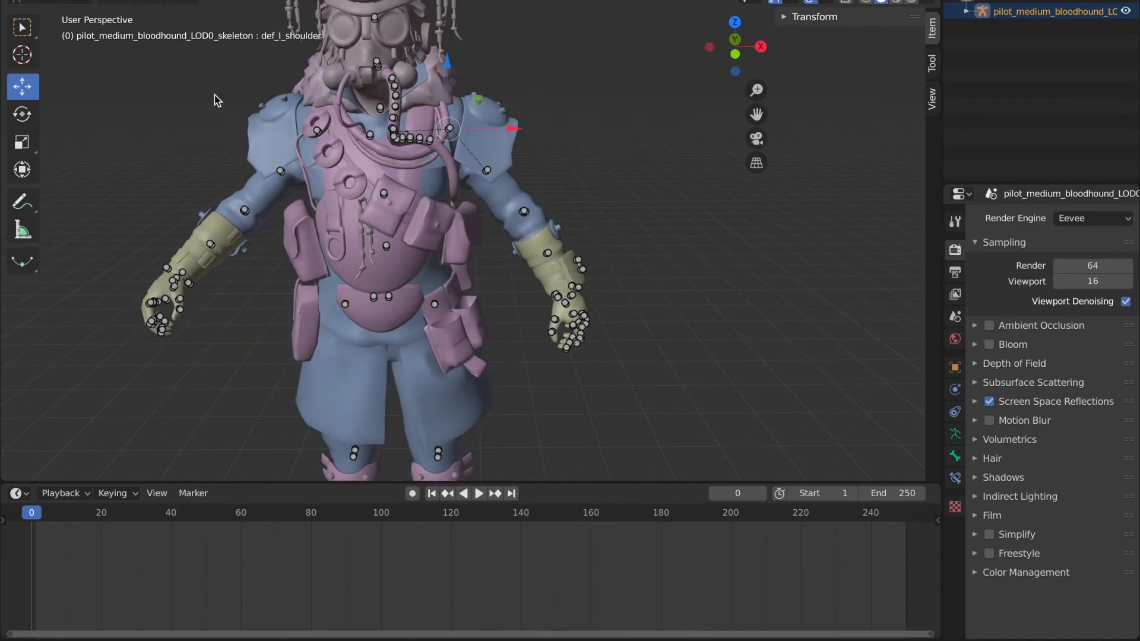
left_click(25, 122)
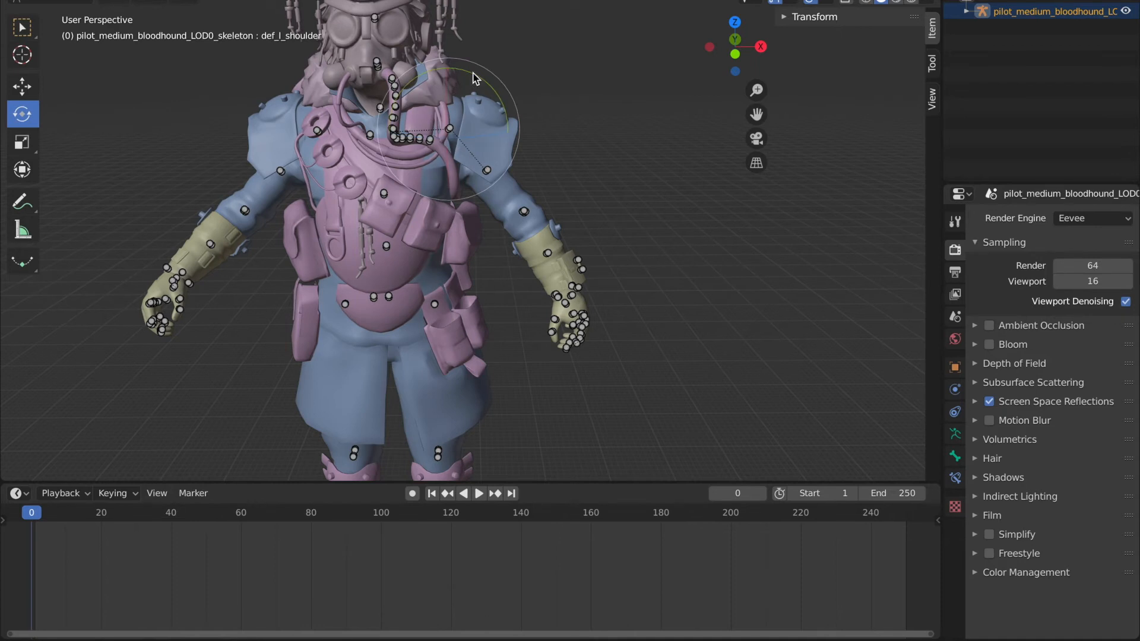
left_click_drag(478, 82, 429, 130)
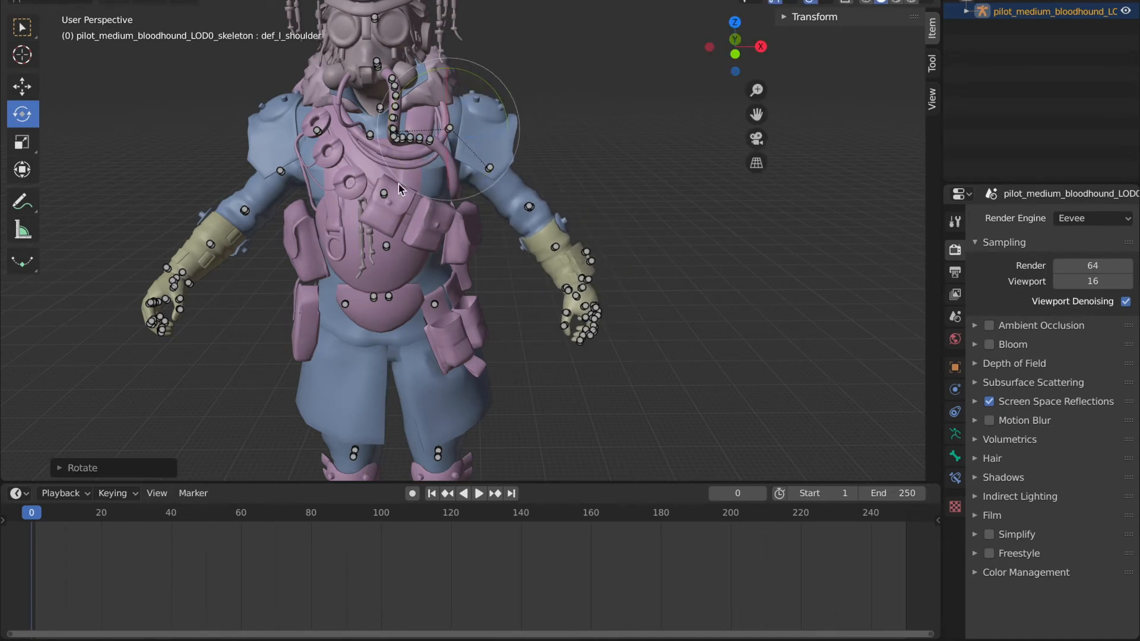
Insert location and rotation keyframes for the def_l_shoulder bone at frame 0.
middle_click_drag(334, 273, 308, 272)
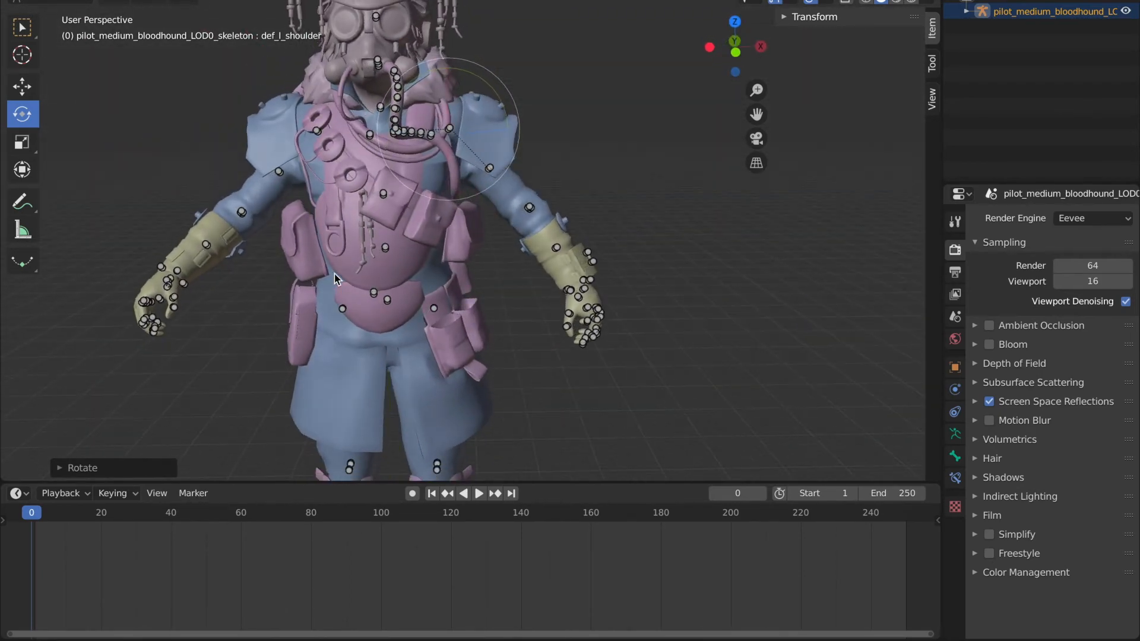
key("i")
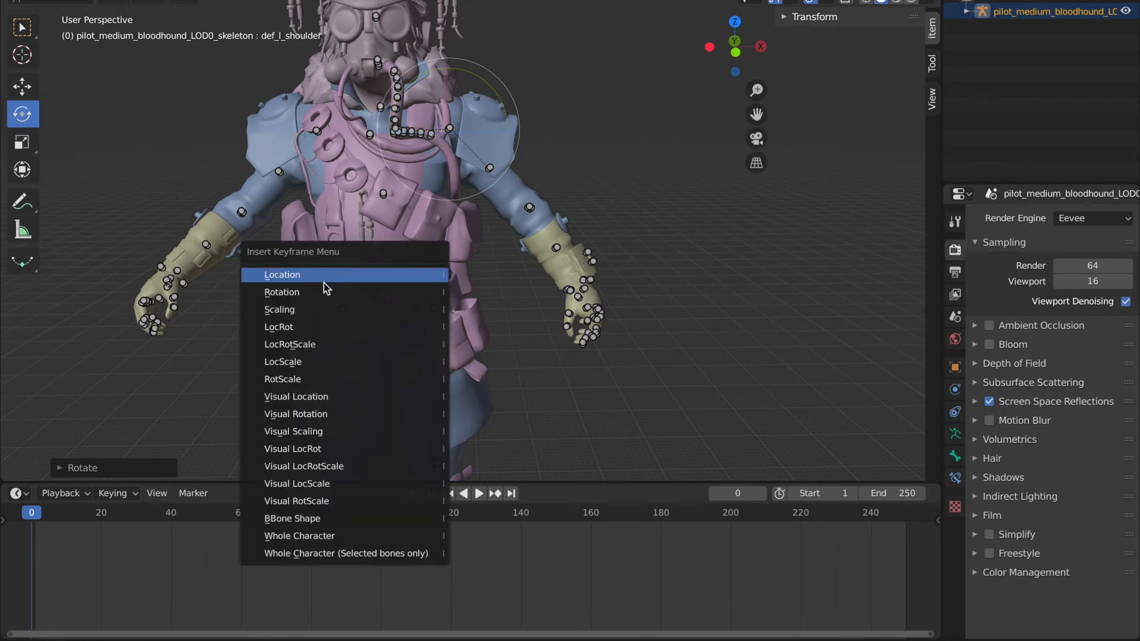
left_click(327, 277)
key("i")
left_click(322, 299)
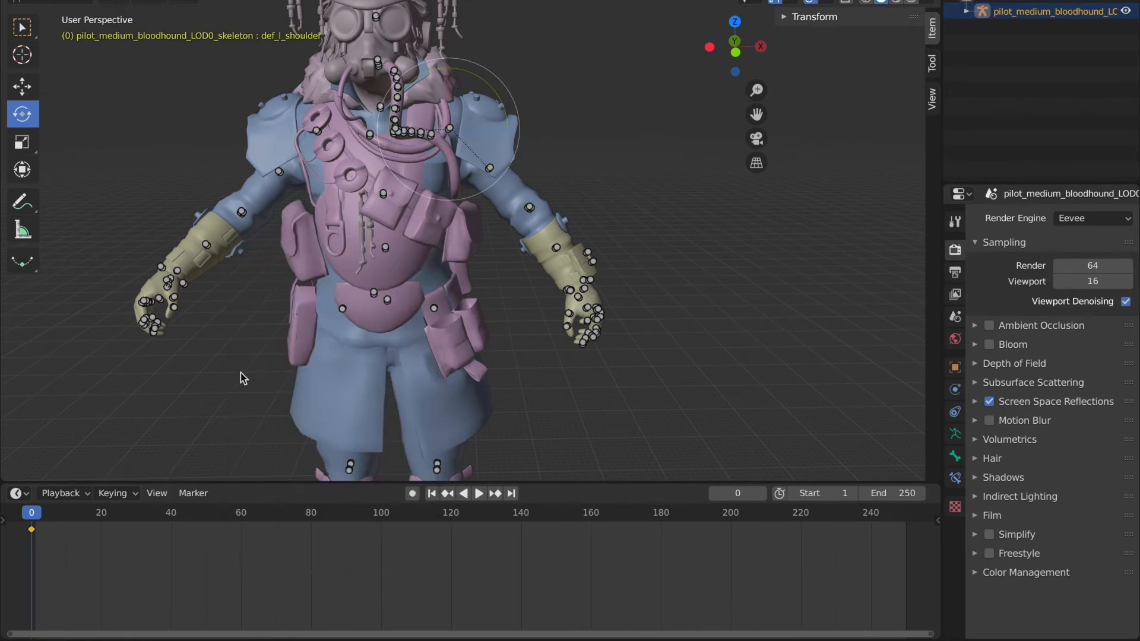
At frame 20, rotate the def_l_shoulder bone to raise the arm outward and insert rotation and location keyframes.
left_click(102, 516)
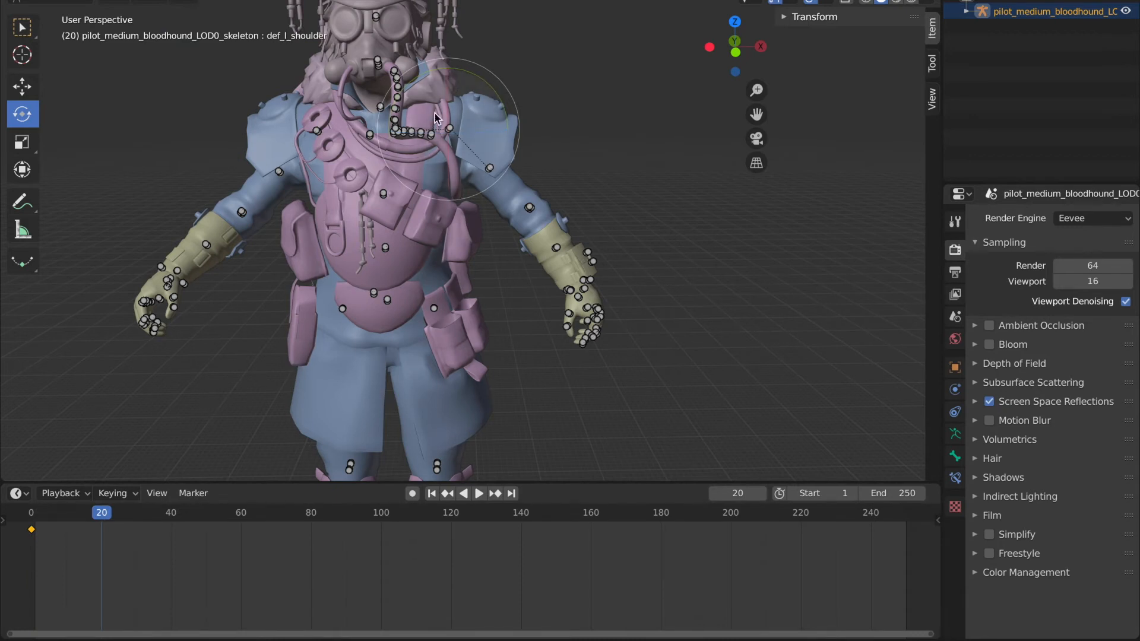
left_click_drag(477, 75, 461, 49)
key("i")
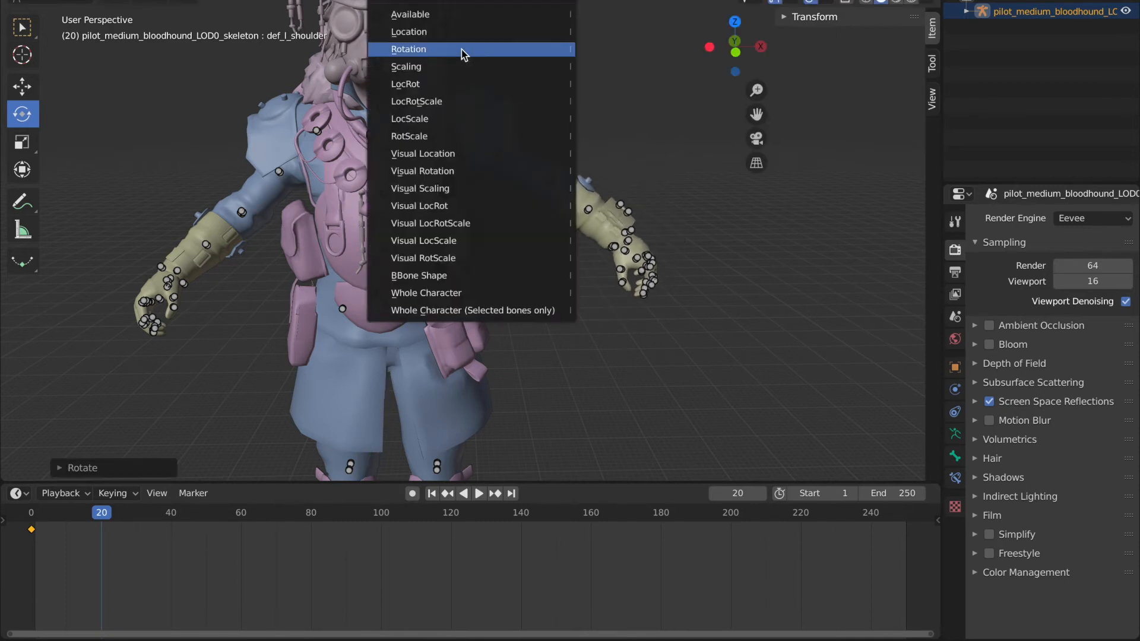
left_click(458, 49)
key("i")
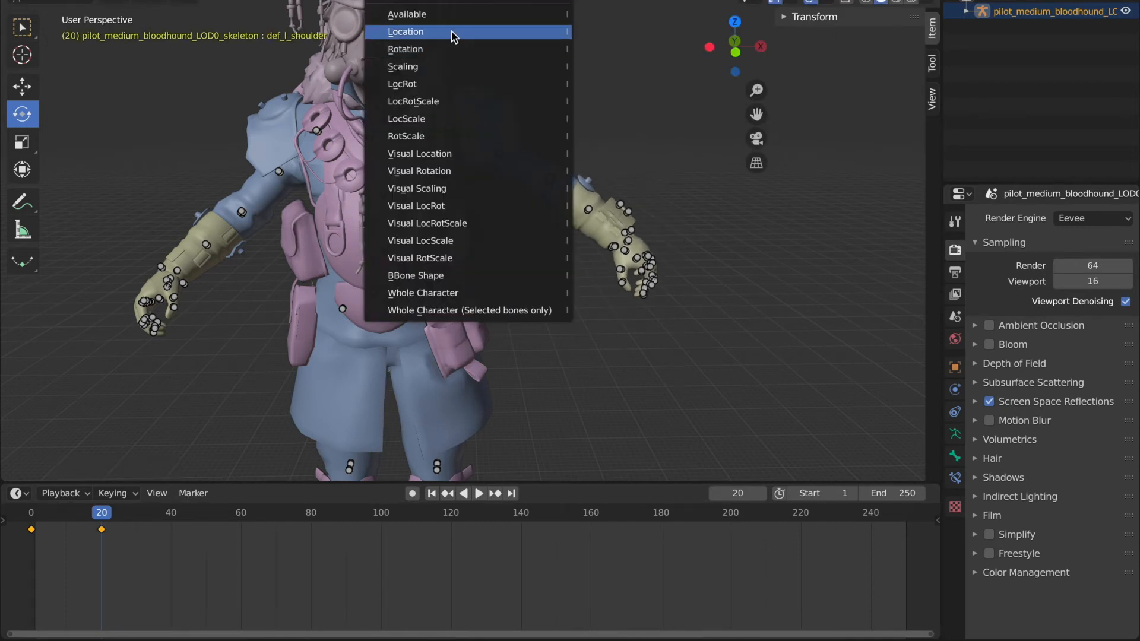
left_click(453, 33)
Play the arm animation from frame 0 and view the character's movement.
left_click(30, 520)
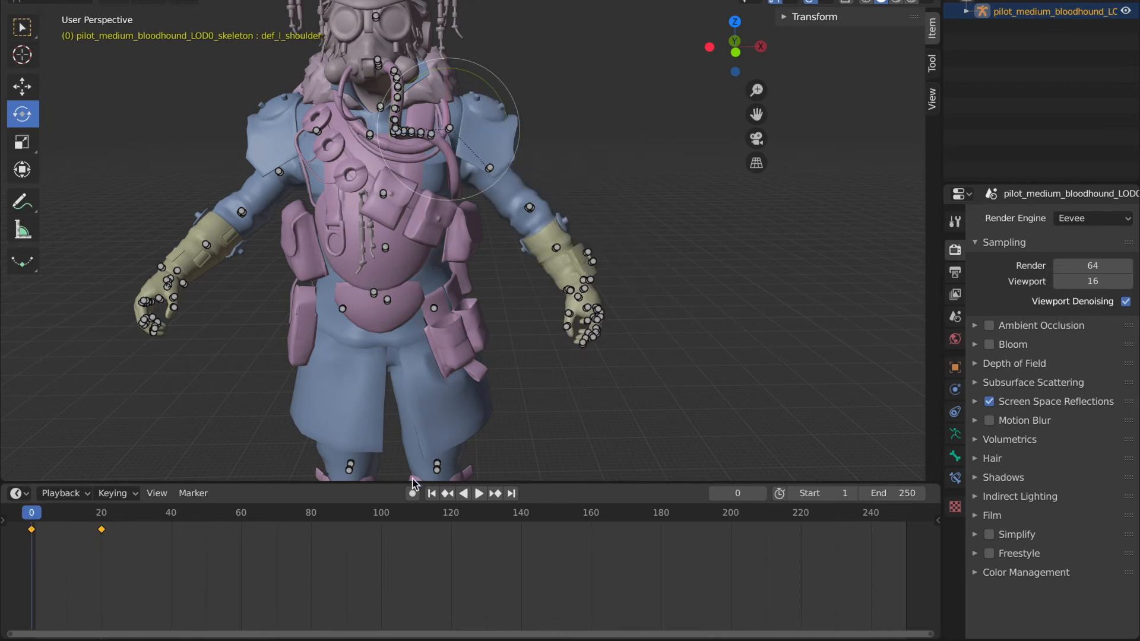
left_click(478, 494)
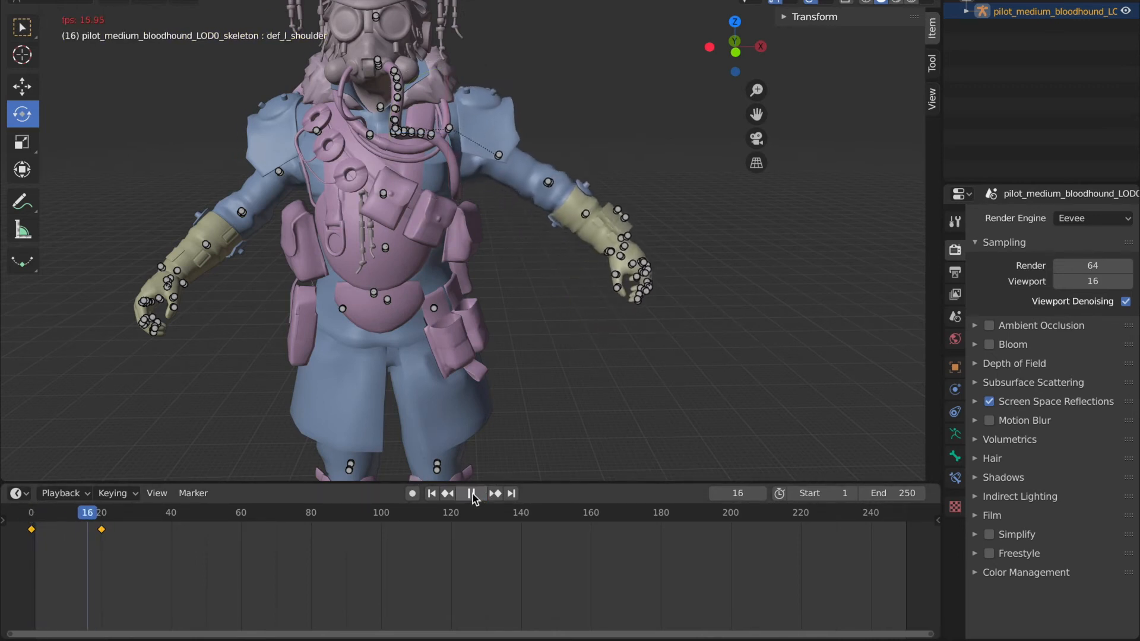
scroll(478, 199, "down", 1)
middle_click_drag(479, 199, 485, 183)
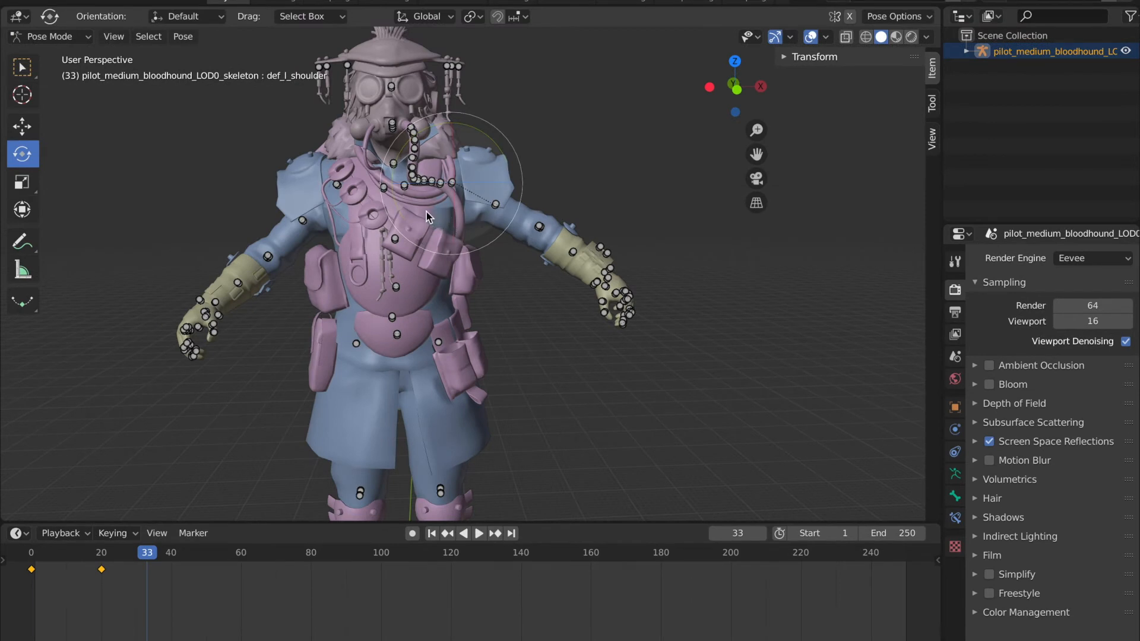
Start appending from another Blender file and open Prowler.blend in the Downloads folder.
left_click(42, 2)
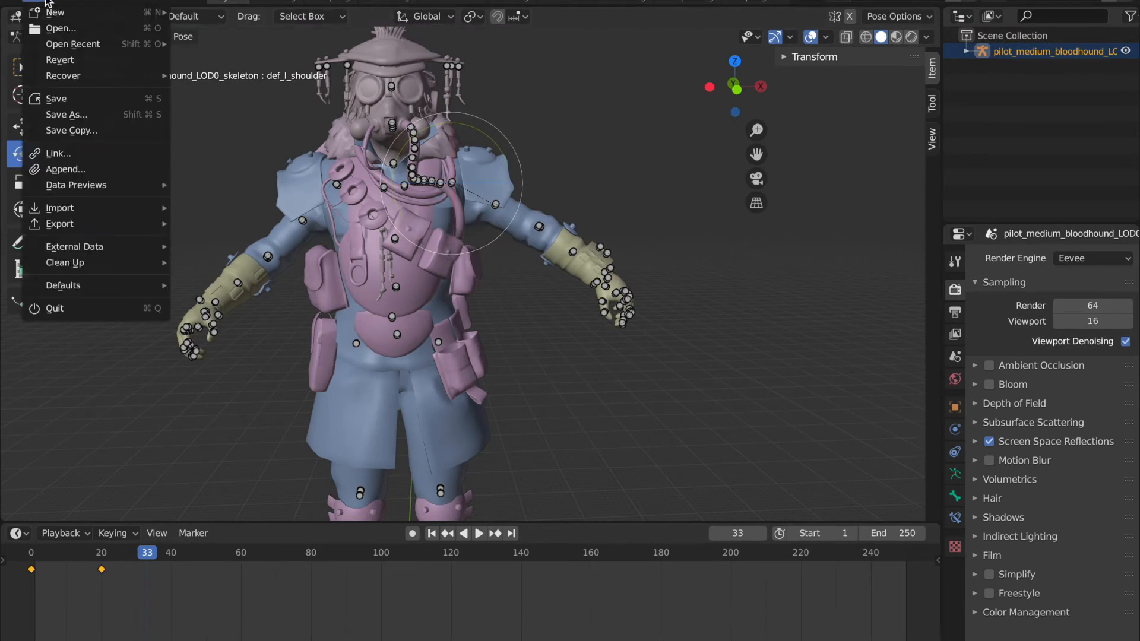
left_click(73, 171)
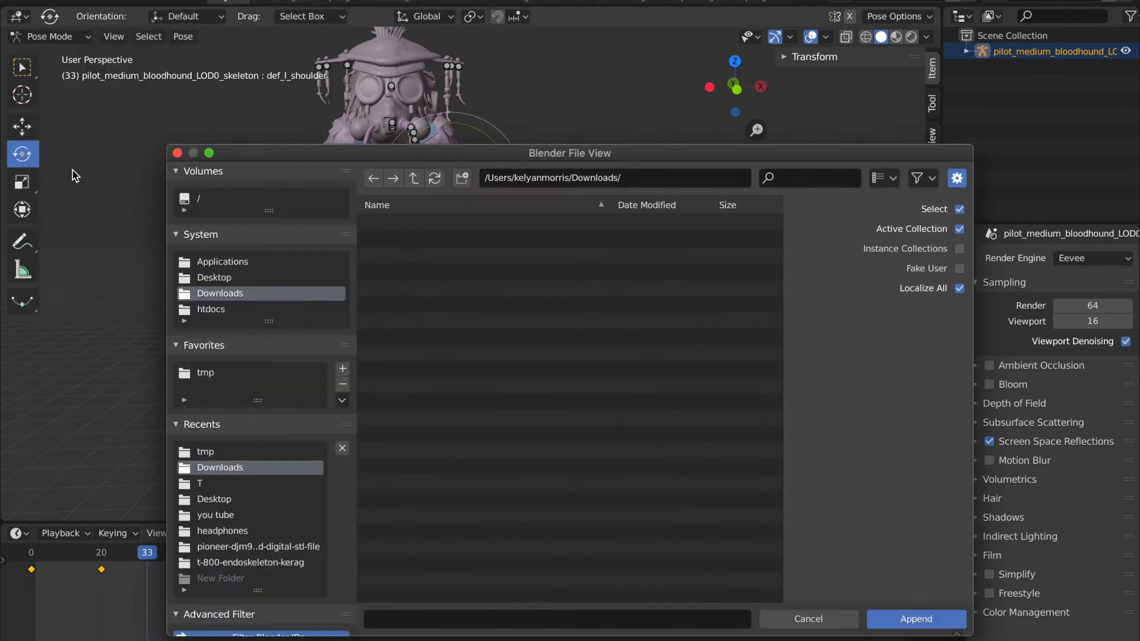
scroll(458, 444, "down", 5)
scroll(458, 440, "up", 1)
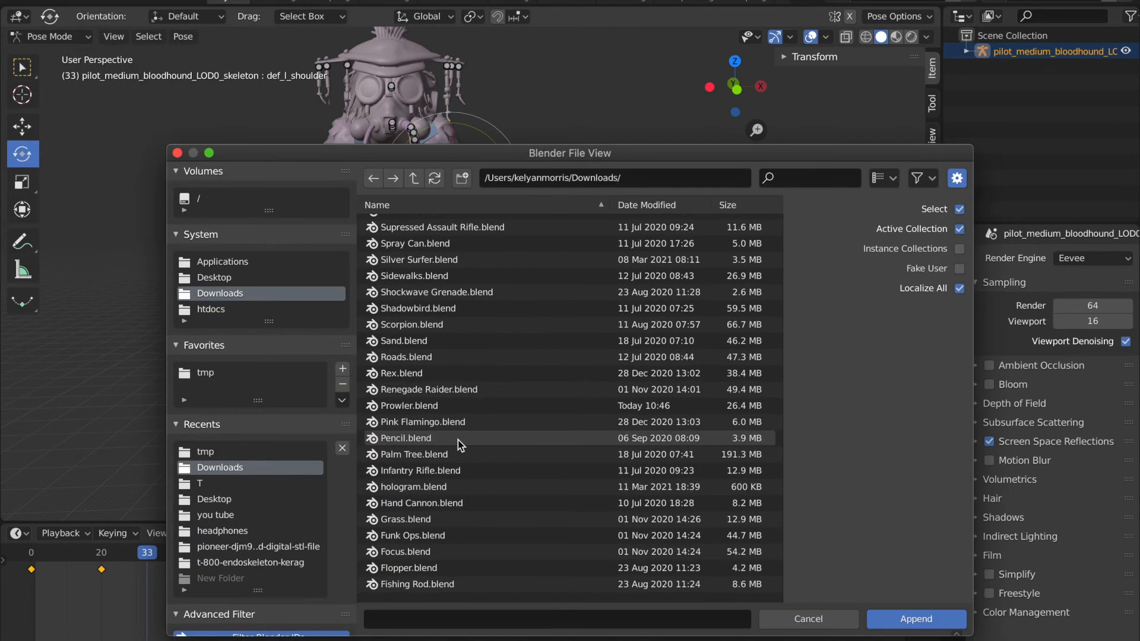
left_click(454, 405)
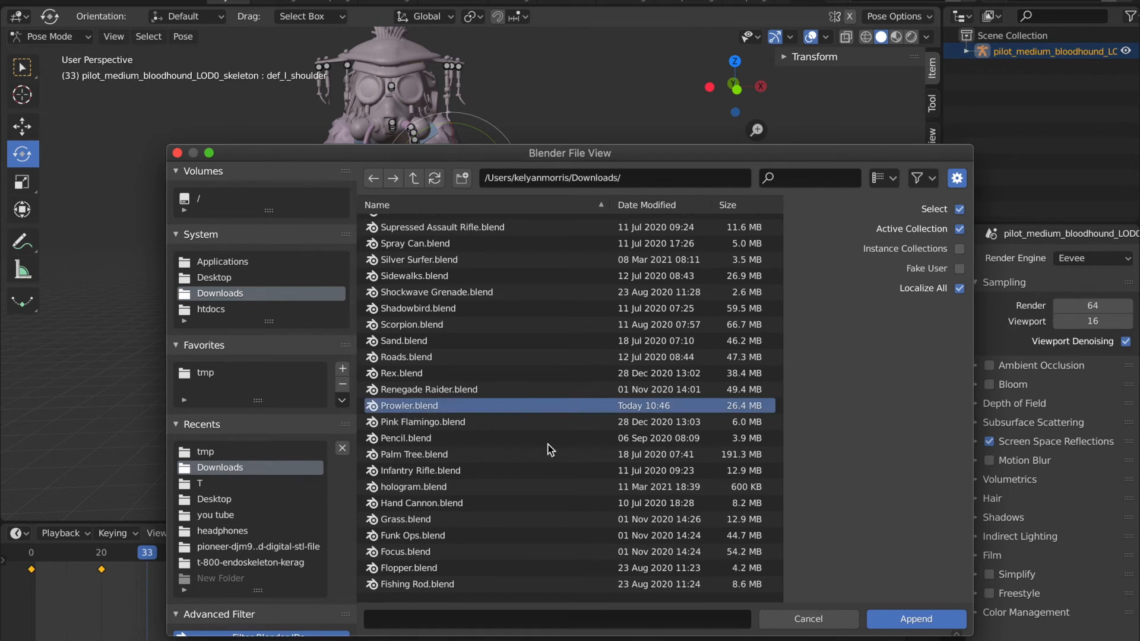
left_click(935, 619)
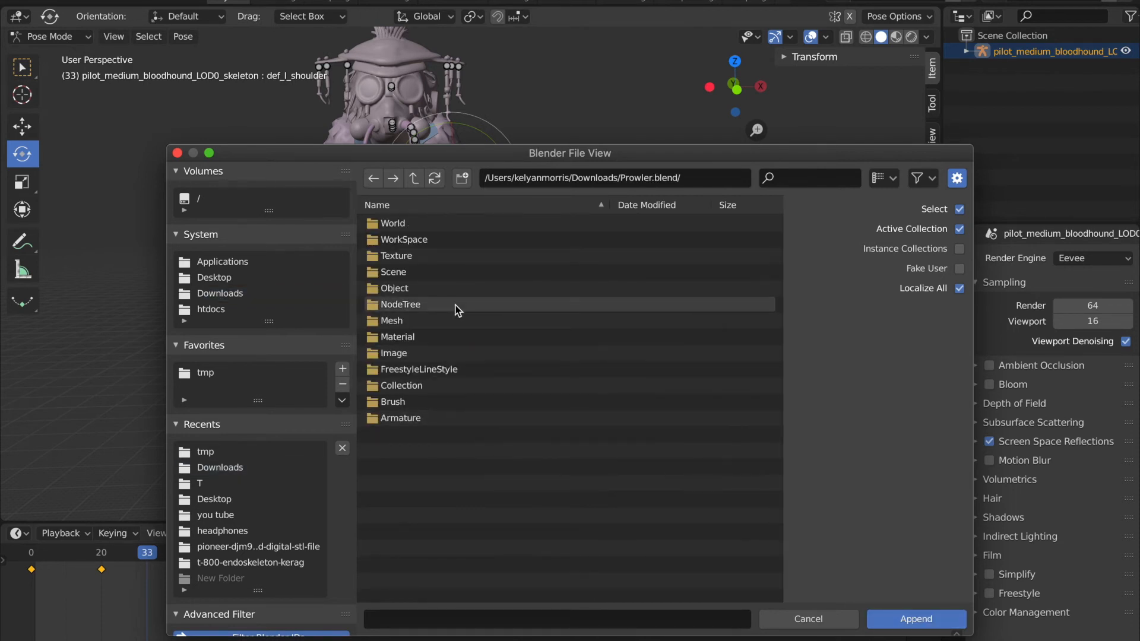
Append all four items from the Object category of Prowler.blend, including the gun's skeleton, meshes and semodel_bone_vis.
double_click(436, 287)
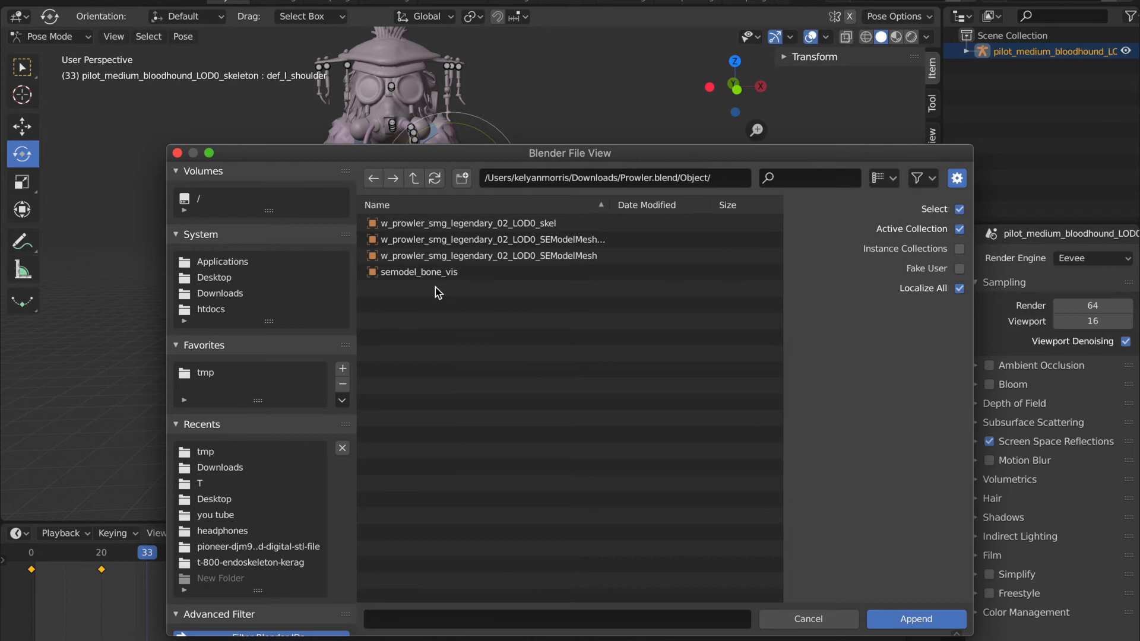
left_click(374, 180)
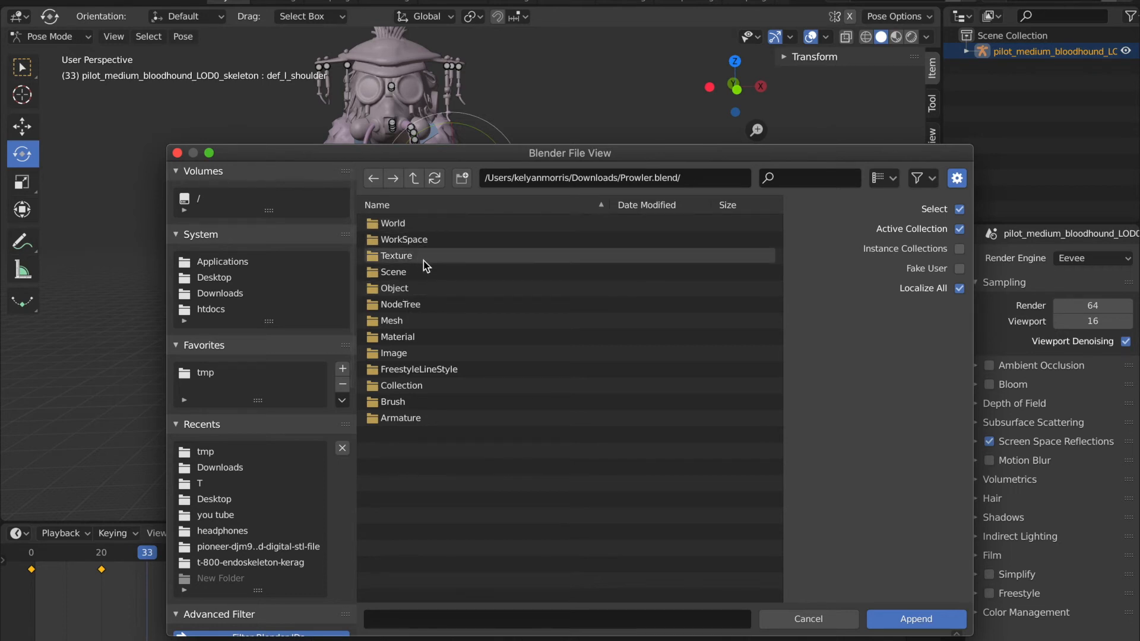
double_click(409, 290)
left_click_drag(402, 296, 440, 218)
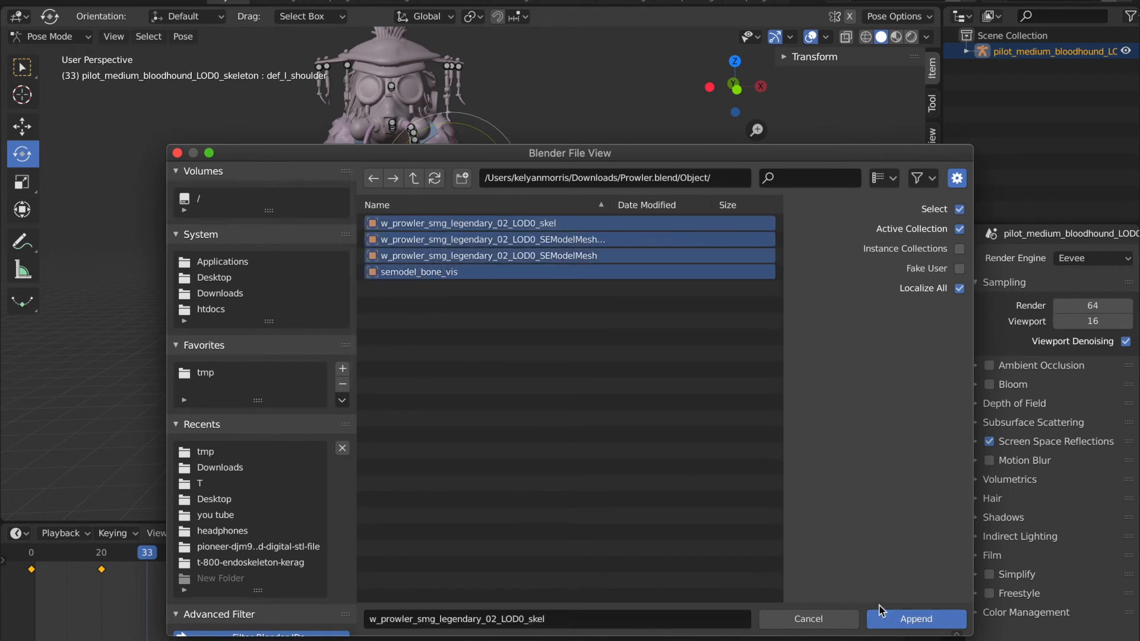
left_click(921, 619)
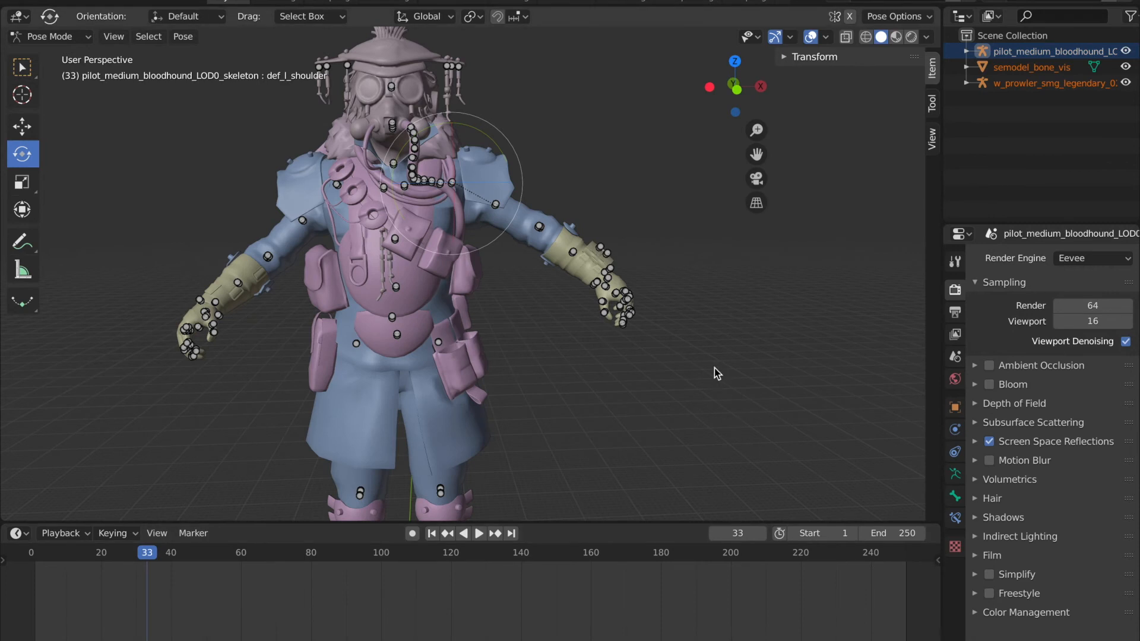
Switch to Object Mode and select the appended Prowler gun at the character's feet.
scroll(714, 368, "down", 3)
scroll(714, 369, "down", 2)
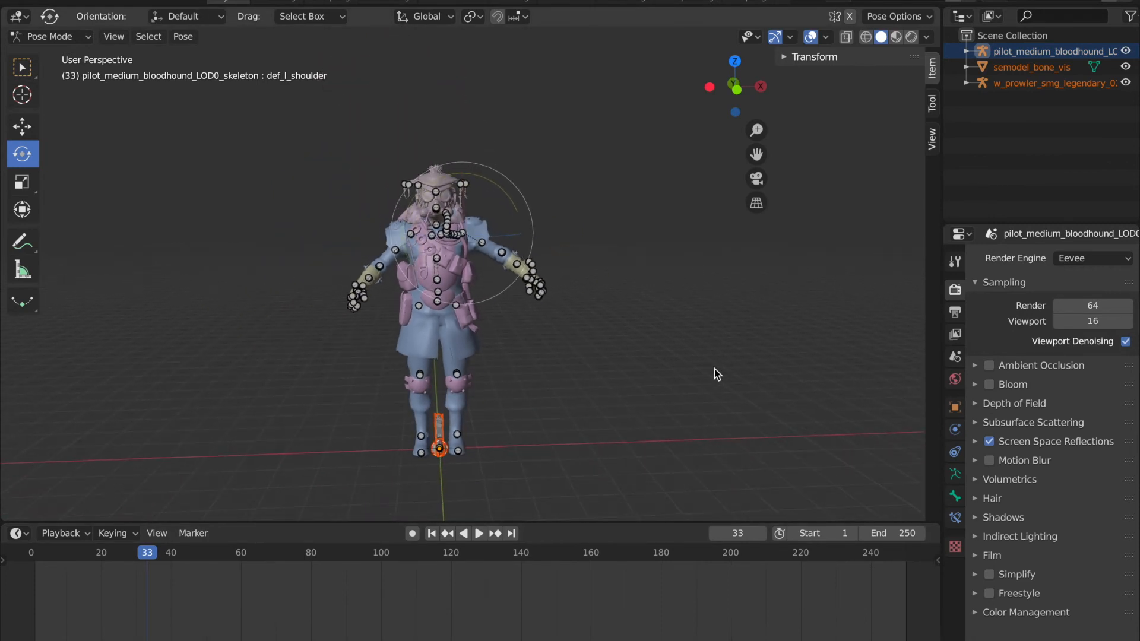
scroll(714, 369, "left", 10)
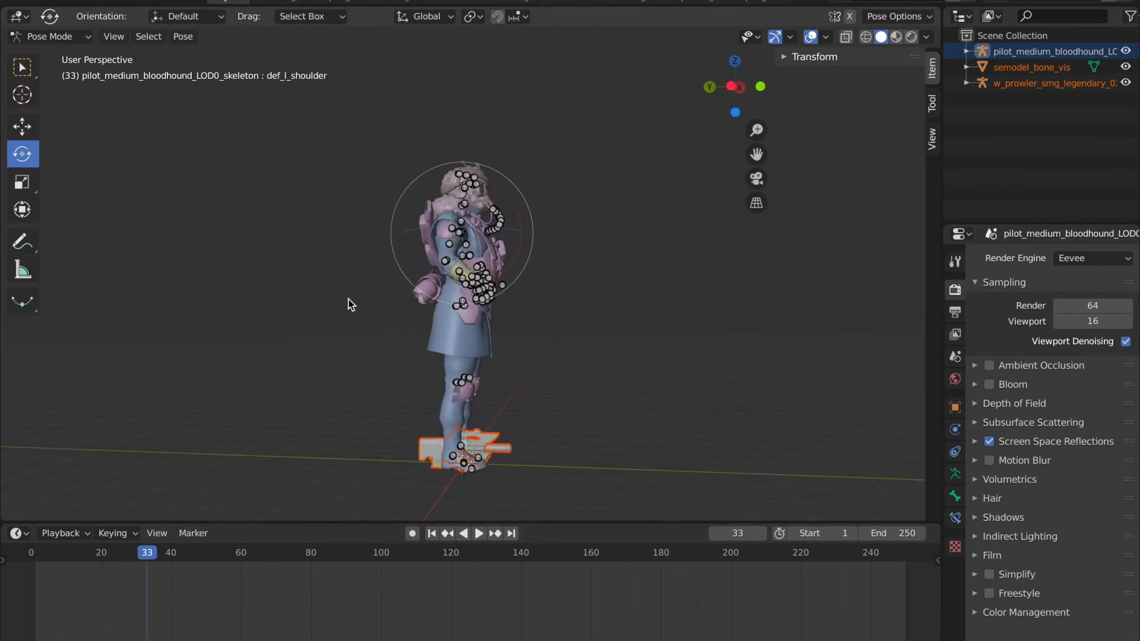
left_click(65, 38)
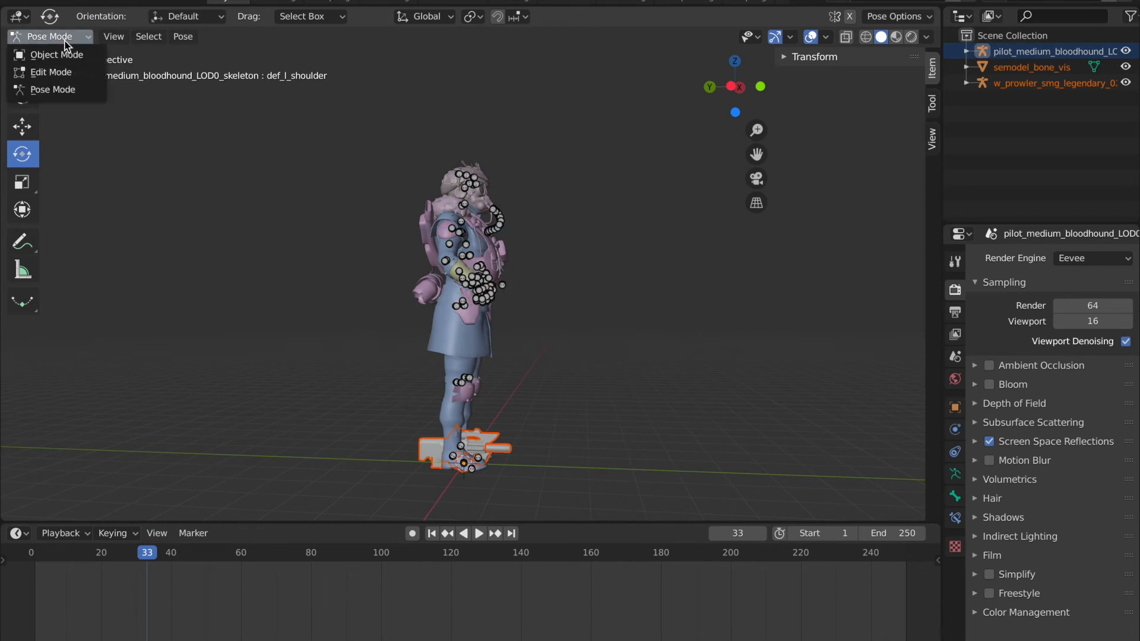
left_click(69, 55)
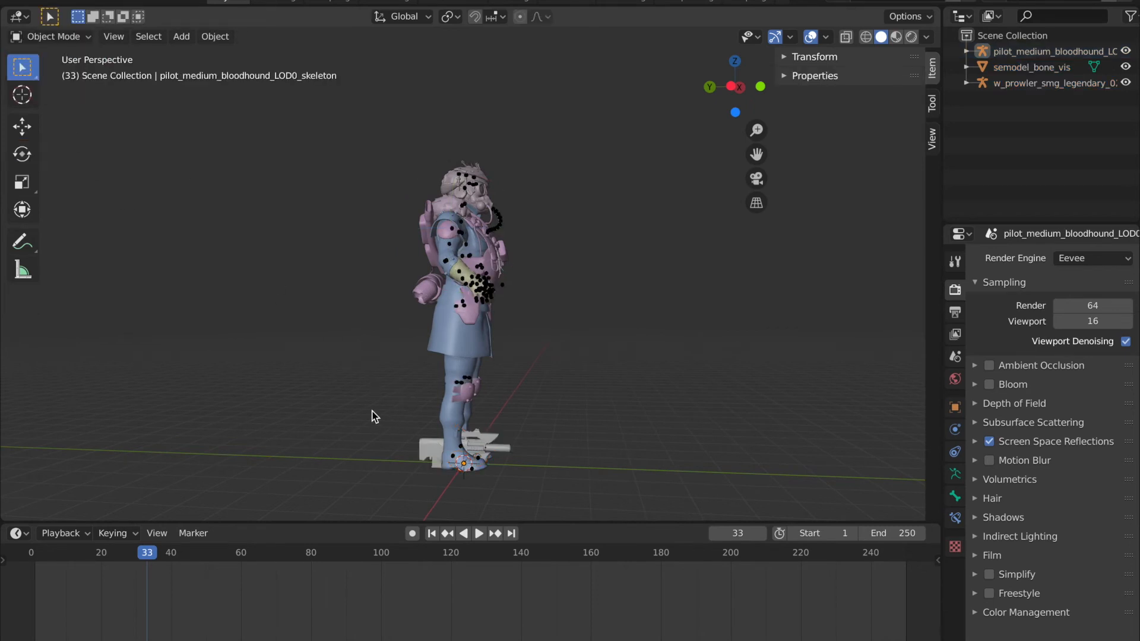
left_click(436, 455)
scroll(289, 426, "right", 10)
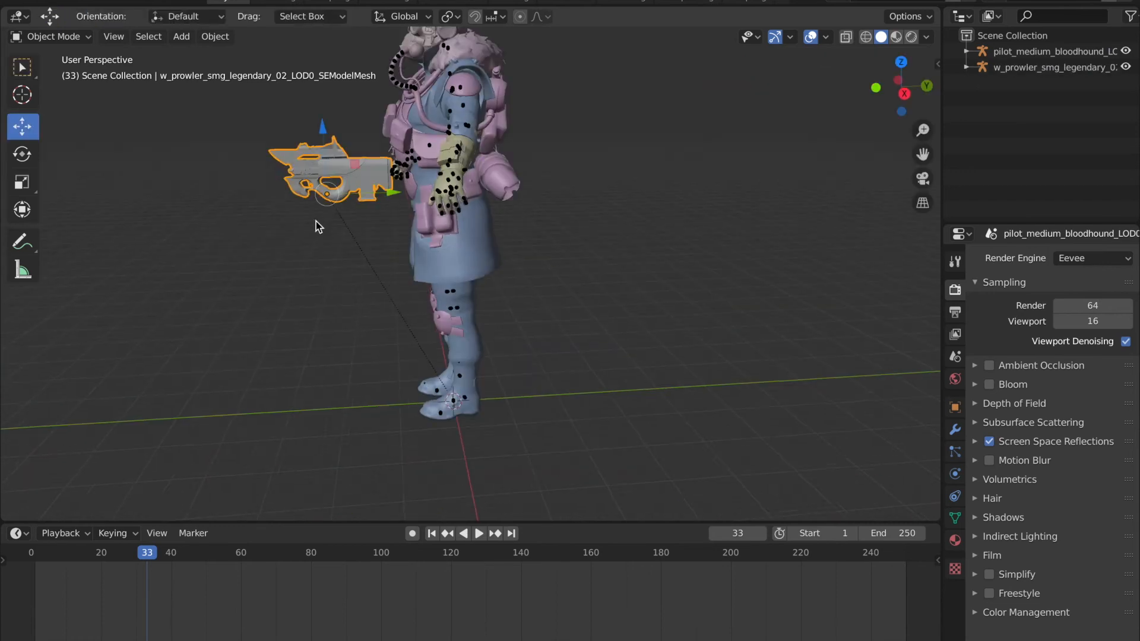
Move the Prowler gun along its axes so it floats in front of the character at about waist height.
scroll(316, 222, "up", 3)
mouse_move(392, 190)
left_mouse_down()
mouse_move(360, 191)
mouse_move(386, 190)
left_mouse_up()
scroll(377, 190, "left", 10)
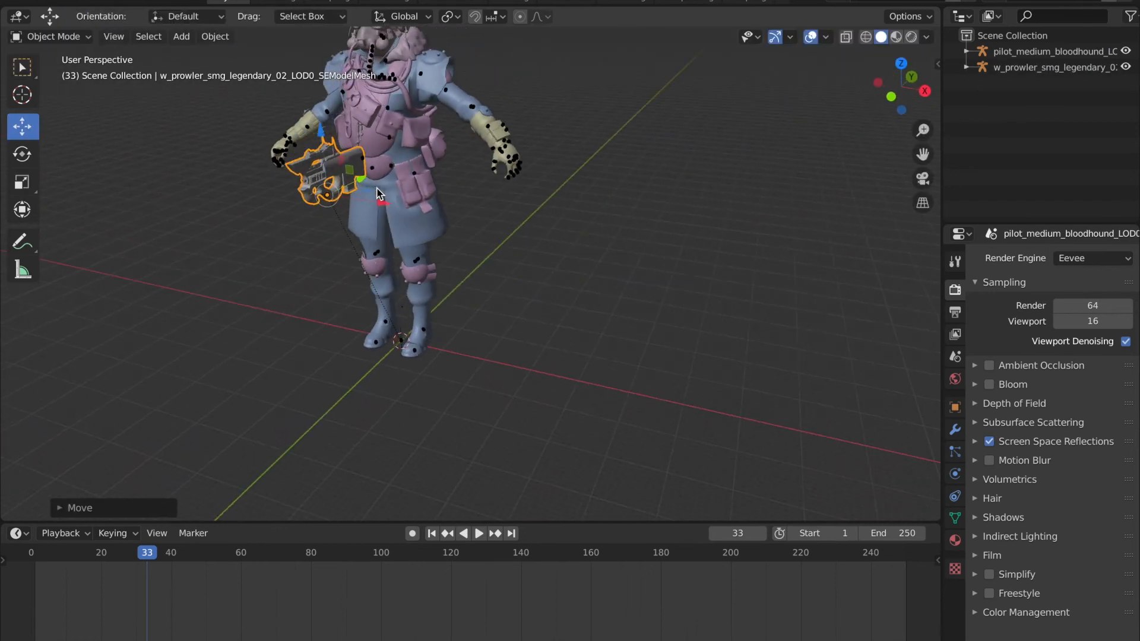
scroll(377, 189, "right", 10)
left_click_drag(320, 129, 321, 118)
left_click_drag(386, 181, 365, 165)
scroll(365, 165, "right", 10)
scroll(366, 165, "right", 15)
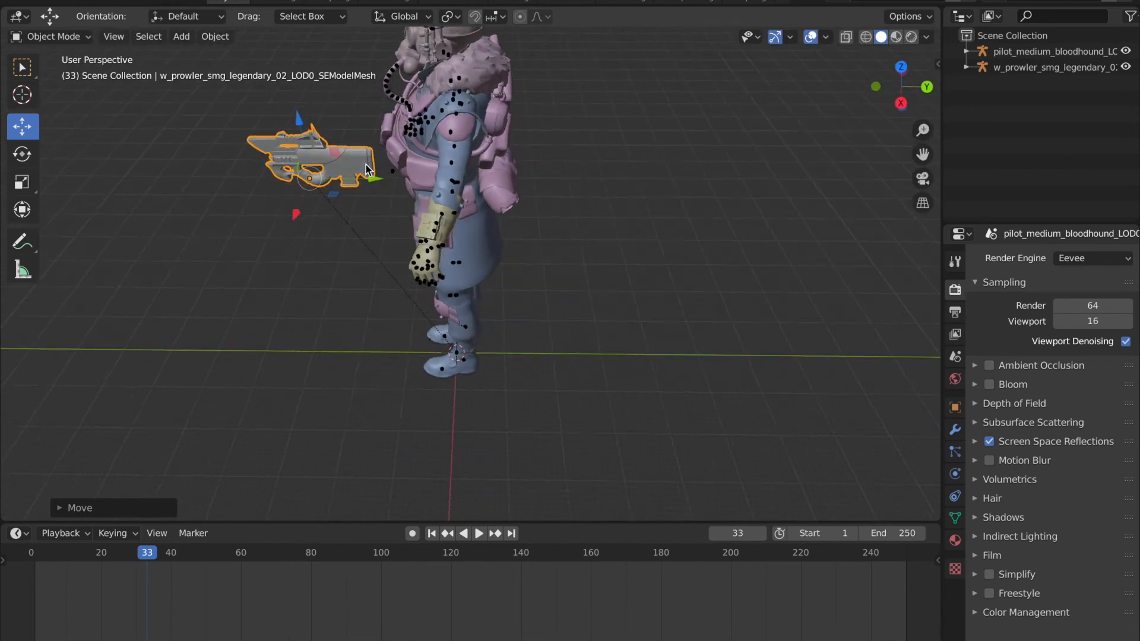
left_click_drag(355, 184, 390, 226)
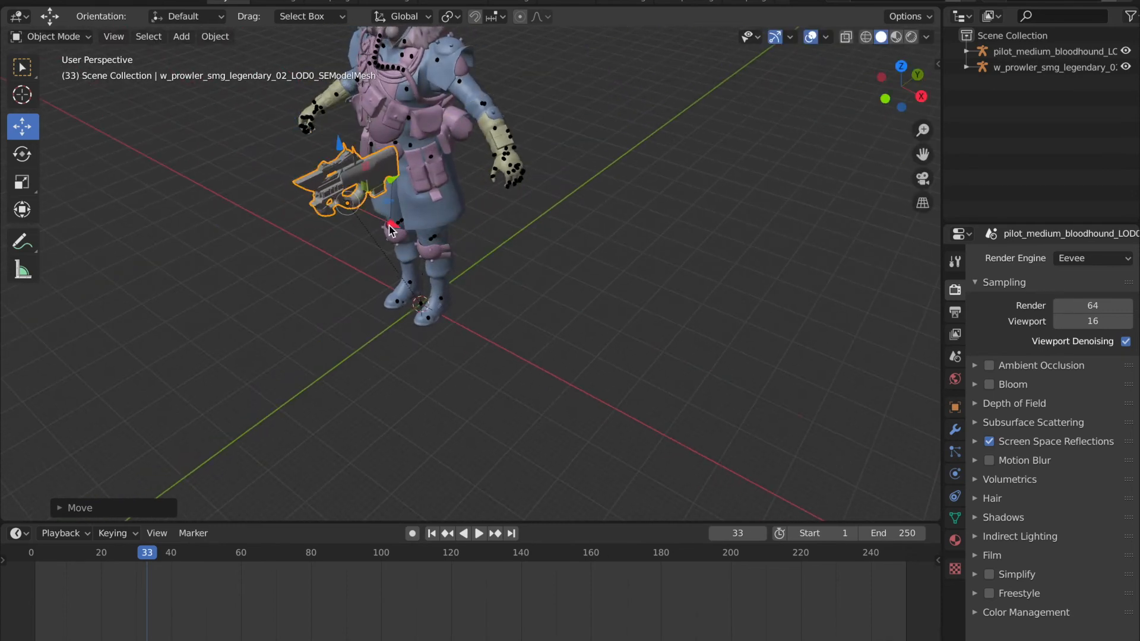
scroll(389, 226, "right", 10)
scroll(389, 226, "down", 5)
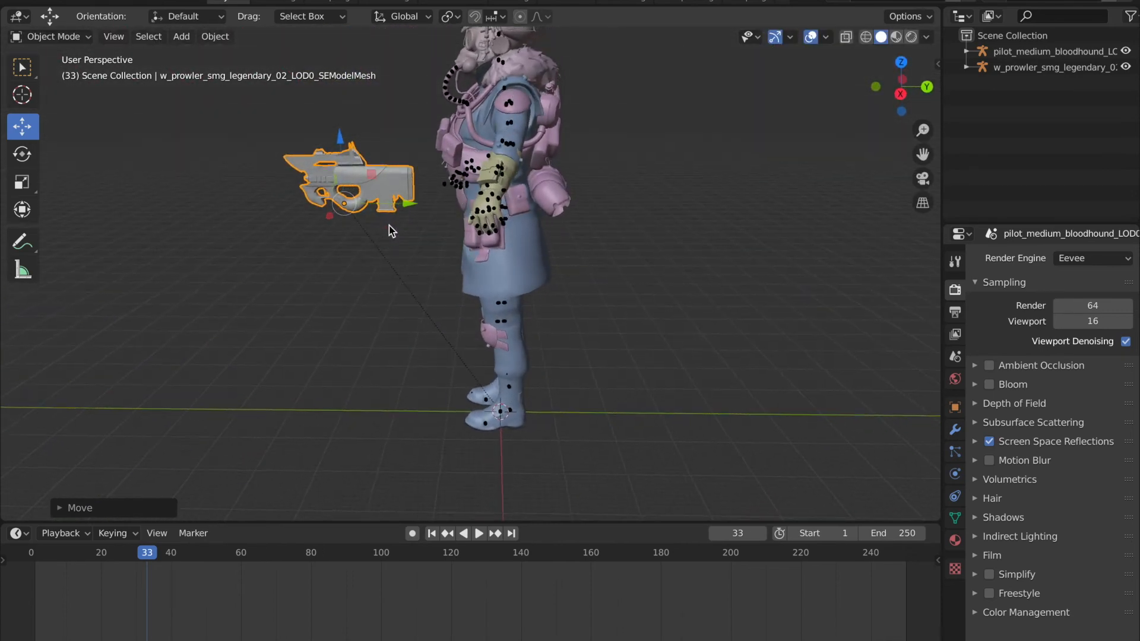
scroll(390, 226, "left", 10)
scroll(475, 192, "up", 2)
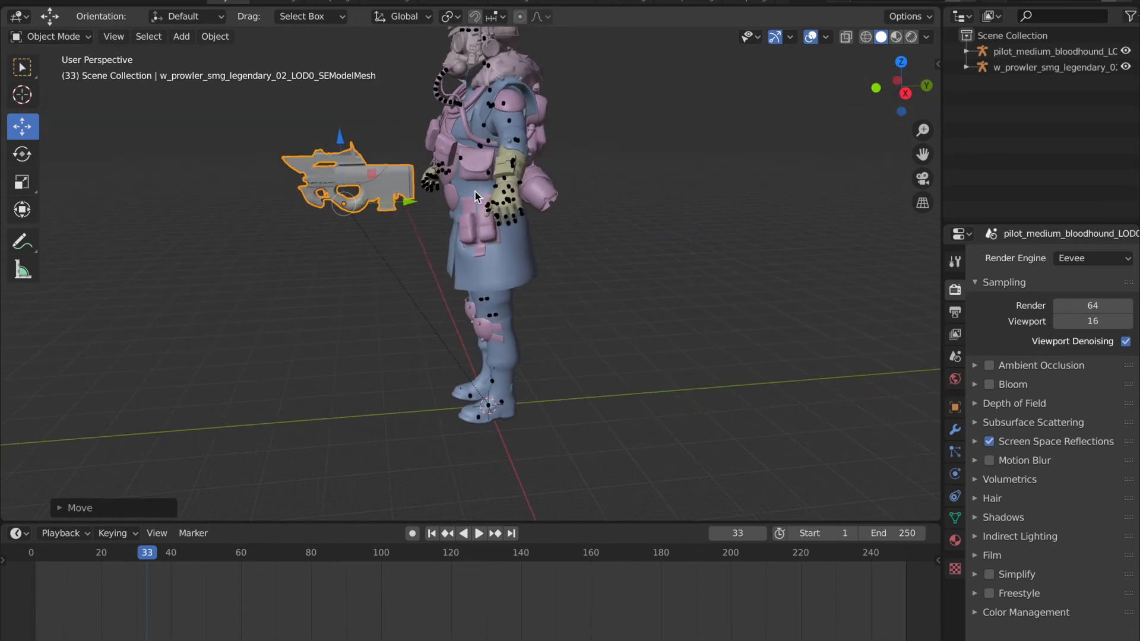
Select the Bloodhound skeleton, switch it to Pose Mode and view the character and gun from several angles.
left_click(507, 104)
scroll(508, 104, "left", 10)
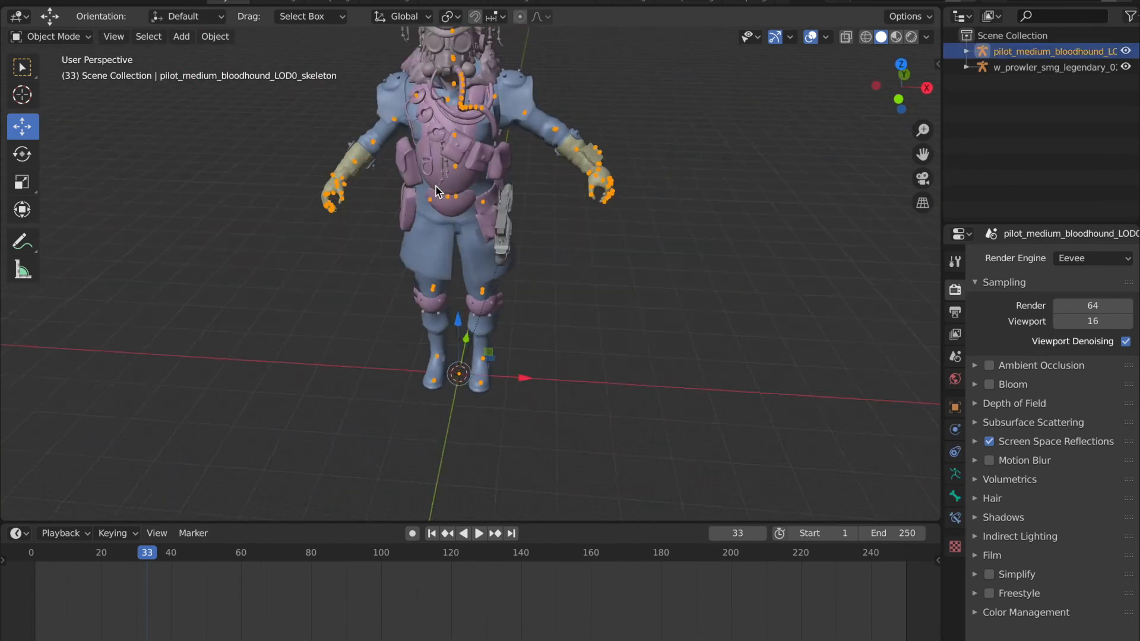
left_click(79, 38)
left_click(74, 93)
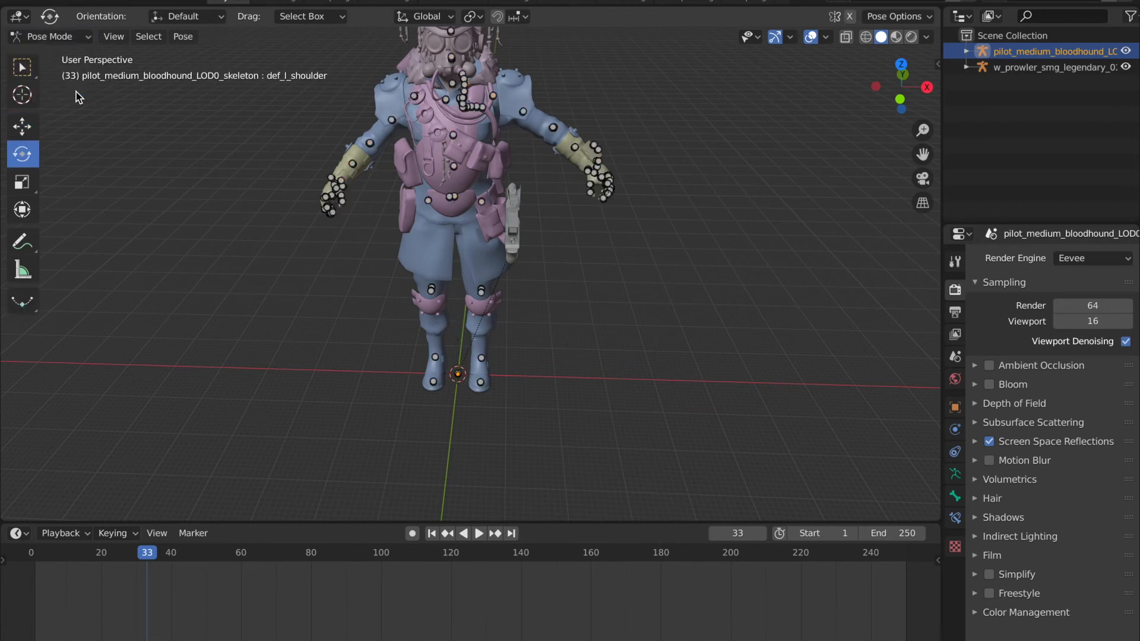
scroll(375, 180, "left", 10)
scroll(375, 179, "left", 10)
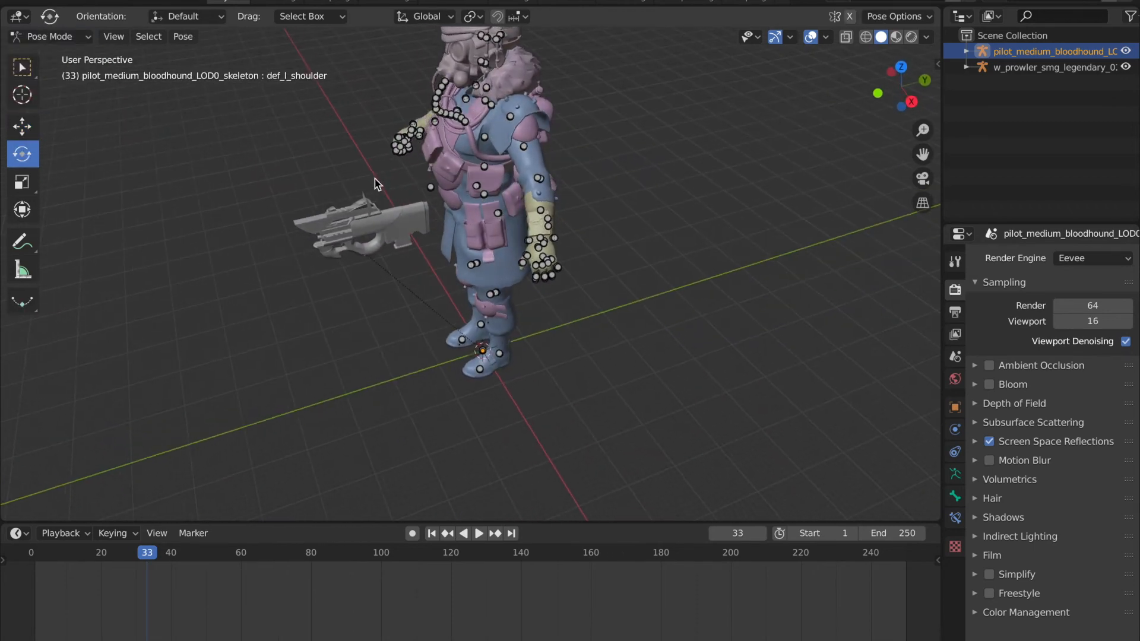
scroll(454, 145, "right", 10)
scroll(454, 144, "left", 10)
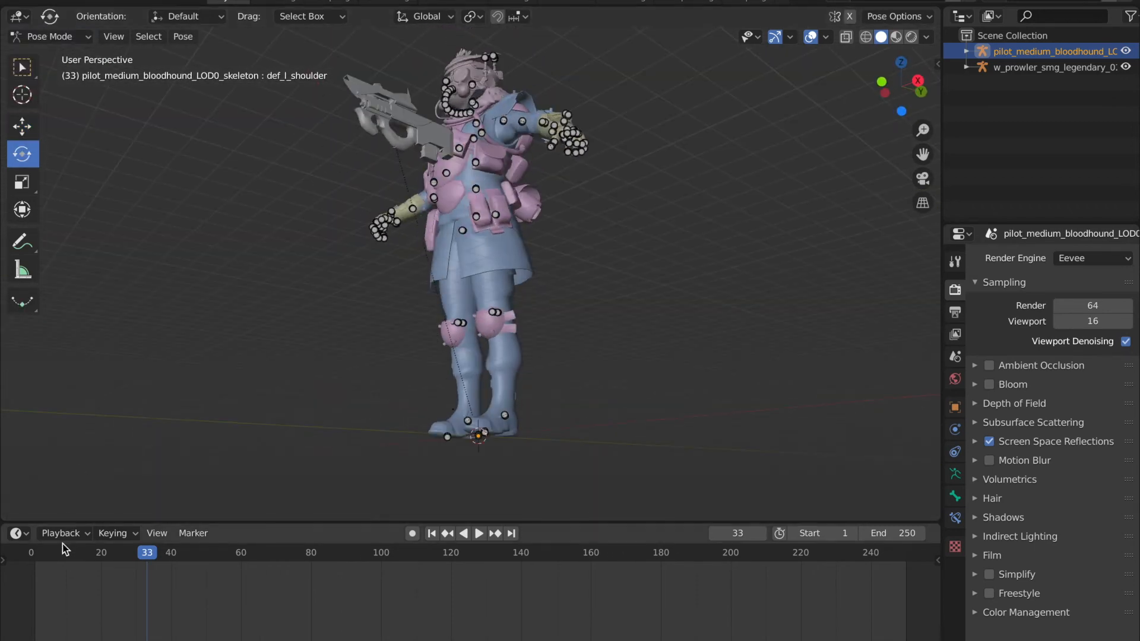
Go to frame 20 and rotate the left arm's bones to swing the arm forward toward the gun.
left_click(31, 556)
scroll(263, 389, "up", 10)
left_click(101, 553)
left_click_drag(570, 113, 515, 111)
scroll(514, 112, "right", 10)
left_click(535, 157)
left_click_drag(595, 162, 546, 169)
left_click_drag(594, 160, 562, 173)
scroll(562, 172, "right", 10)
left_click(531, 117)
left_click_drag(552, 50, 530, 45)
Rotate the other arm's bones to bend it and bring its hand in front of the body.
middle_click_drag(529, 119, 493, 178)
left_click(486, 189)
left_click(456, 204)
left_click(460, 201)
left_click_drag(470, 243, 518, 307)
left_click(453, 200)
left_click_drag(432, 145, 409, 168)
scroll(491, 165, "left", 10)
scroll(490, 165, "up", 10)
left_click_drag(506, 214, 475, 243)
left_click(461, 150)
left_click_drag(493, 189, 512, 170)
Refine the shoulder bone's rotation so the extended arm lines up with the gun.
scroll(515, 152, "right", 10)
scroll(515, 152, "down", 10)
left_click(498, 106)
left_click_drag(552, 65, 543, 49)
scroll(543, 49, "left", 10)
left_click_drag(538, 102, 519, 105)
mouse_move(519, 104)
middle_mouse_down()
mouse_move(537, 119)
mouse_move(511, 101)
middle_mouse_up()
Rotate the def_l_thigh bone so the left leg swings back into a wider stance.
left_click(487, 203)
left_click_drag(546, 201, 537, 173)
middle_click_drag(537, 173, 332, 166)
left_click_drag(458, 236, 482, 247)
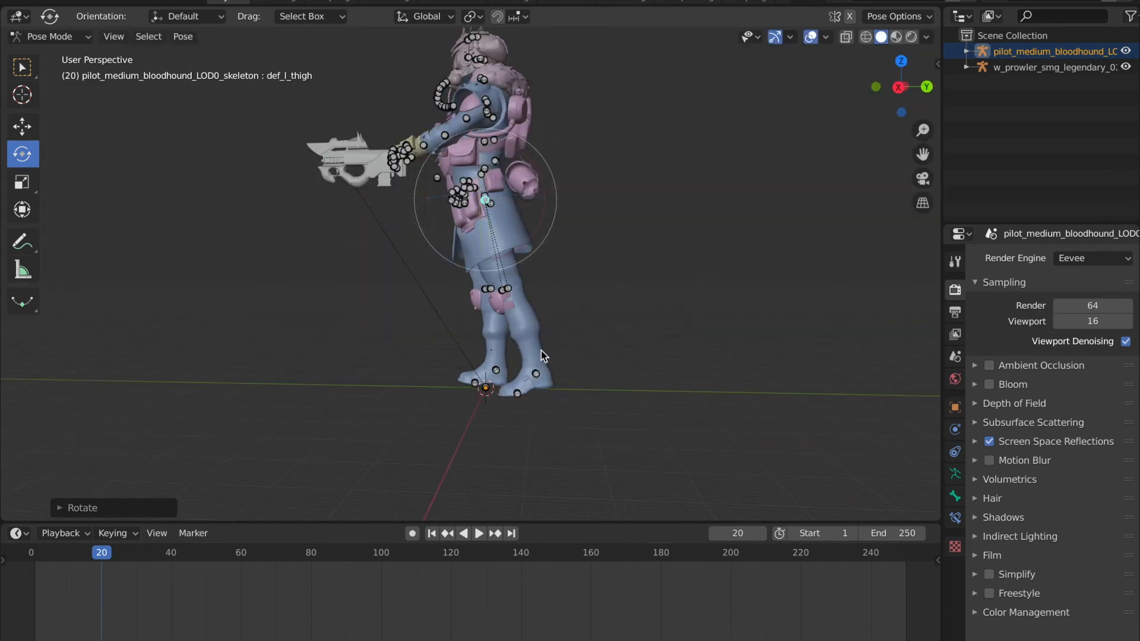
Rotate the ankle and toe bones of the leg that is set back to adjust its foot.
left_click(526, 377)
left_click_drag(568, 323, 549, 312)
left_click(522, 397)
left_click_drag(561, 439, 536, 448)
middle_click_drag(536, 447, 670, 445)
Rotate further arm and leg bones to refine the character's aiming stance.
left_click(442, 196)
left_click_drag(394, 161, 389, 169)
middle_click_drag(389, 169, 255, 169)
left_click(426, 376)
middle_click_drag(332, 321, 434, 319)
scroll(433, 319, "right", 10)
left_click(435, 286)
left_click_drag(479, 250, 472, 249)
scroll(472, 248, "left", 10)
scroll(472, 249, "right", 10)
scroll(472, 248, "up", 5)
middle_click_drag(471, 248, 399, 250)
Switch to Object Mode, select the Prowler gun and adjust its position and rotation near the hands.
key("ctrl+Tab")
left_click(501, 203)
left_click_drag(568, 230, 559, 230)
left_click(22, 155)
left_click_drag(455, 239, 458, 251)
Move the gun into the character's hands from several viewing angles and fine-tune its rotation.
left_click(22, 126)
left_click_drag(419, 239, 432, 235)
middle_click_drag(432, 235, 518, 221)
left_click_drag(517, 221, 582, 225)
middle_click_drag(582, 225, 438, 235)
left_click_drag(438, 235, 450, 227)
middle_click_drag(449, 227, 566, 206)
left_click_drag(566, 206, 569, 209)
mouse_move(568, 209)
middle_mouse_down()
mouse_move(579, 154)
mouse_move(561, 214)
middle_mouse_up()
left_click(22, 154)
left_click_drag(460, 231, 464, 237)
middle_click_drag(465, 238, 523, 231)
middle_click_drag(623, 182, 546, 210)
left_click(573, 180)
key("ctrl+z")
left_click(436, 154)
key("ctrl+z")
middle_click_drag(463, 199, 505, 169)
Return the Bloodhound skeleton to Pose Mode and rotate an arm bone to bring the hand closer to the gun.
left_click(429, 153)
key("ctrl+Tab")
left_click(449, 126)
left_click_drag(393, 104, 395, 133)
middle_click_drag(395, 134, 409, 134)
left_click_drag(392, 119, 393, 127)
mouse_move(452, 172)
left_mouse_down()
mouse_move(453, 190)
mouse_move(453, 179)
left_mouse_up()
middle_click_drag(453, 178, 593, 202)
Rotate the remaining arm and hand bones so the character holds the gun in an aiming pose.
left_click_drag(463, 137, 487, 127)
middle_click_drag(487, 127, 522, 133)
left_click(395, 110)
left_click(432, 120)
left_click_drag(404, 131, 431, 127)
Add a ground plane and a Sun light to the scene in Object Mode.
middle_click_drag(332, 98, 426, 80)
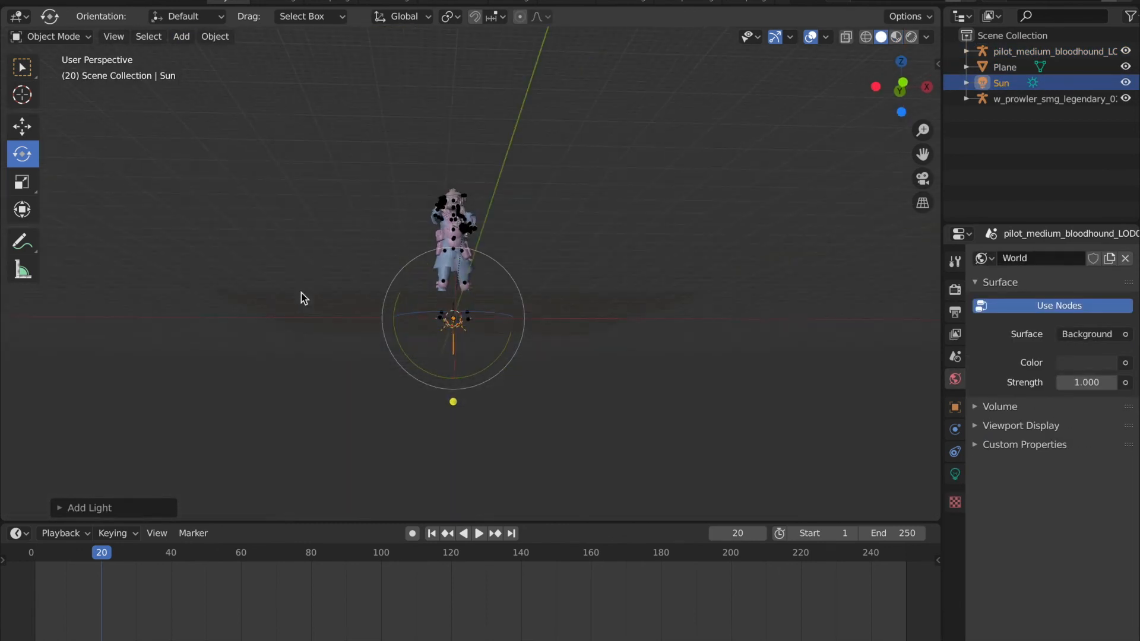
middle_click_drag(301, 293, 301, 301)
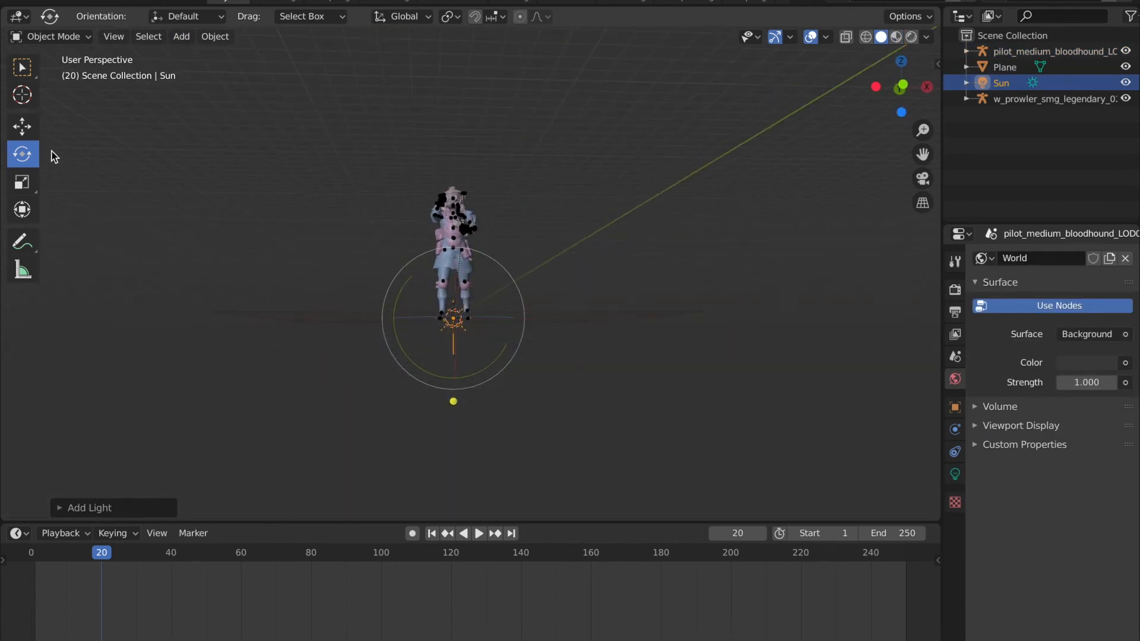
Raise the Sun light well above the character's head and preview the scene with rendered shading.
left_click(24, 128)
left_click_drag(452, 254, 451, 53)
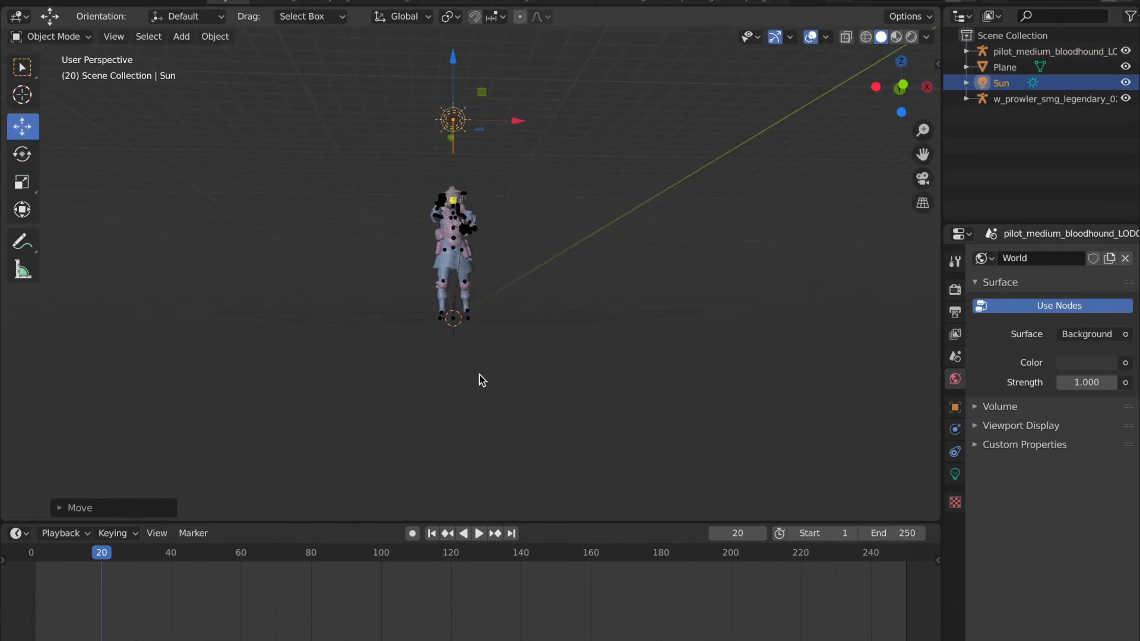
middle_click_drag(479, 375, 481, 380)
left_click_drag(452, 56, 453, 40)
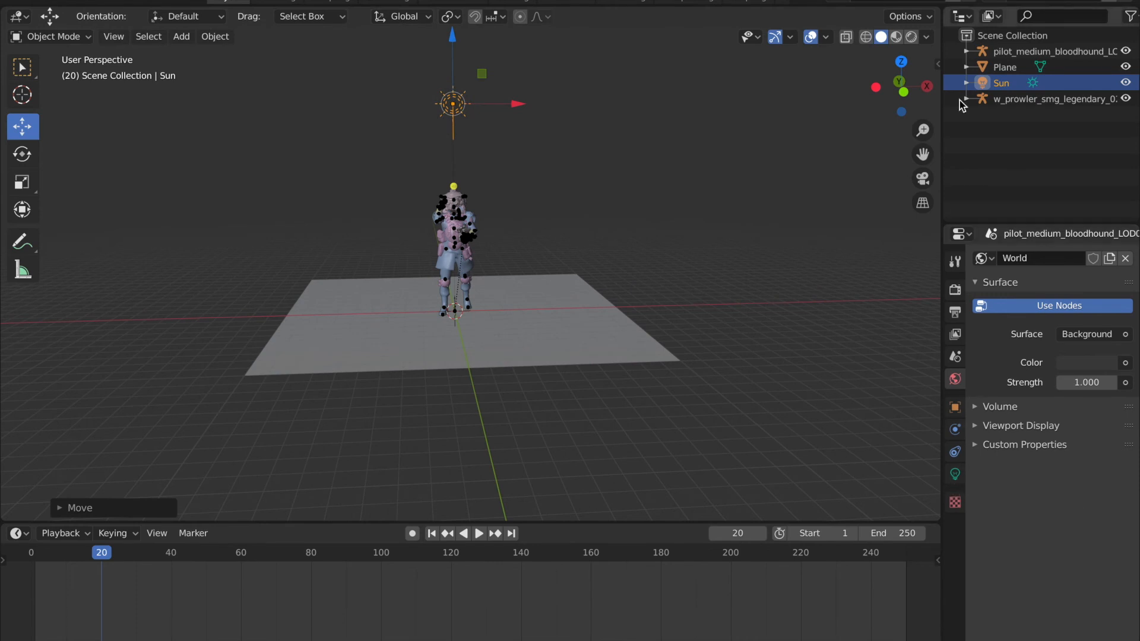
left_click(911, 37)
scroll(618, 157, "up", 5)
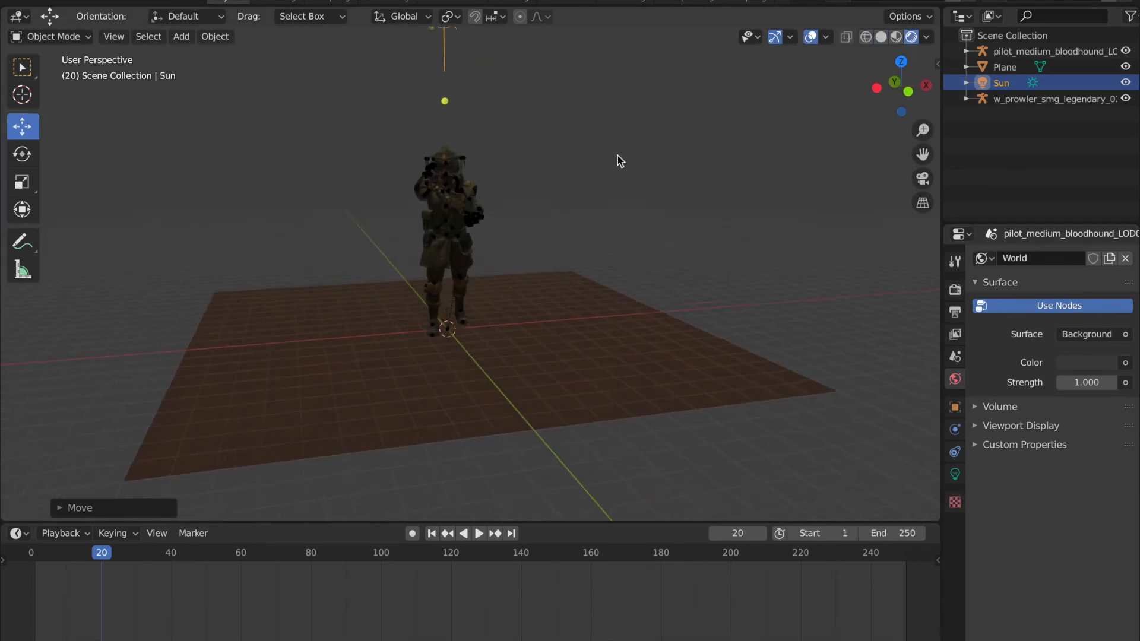
scroll(617, 153, "up", 2)
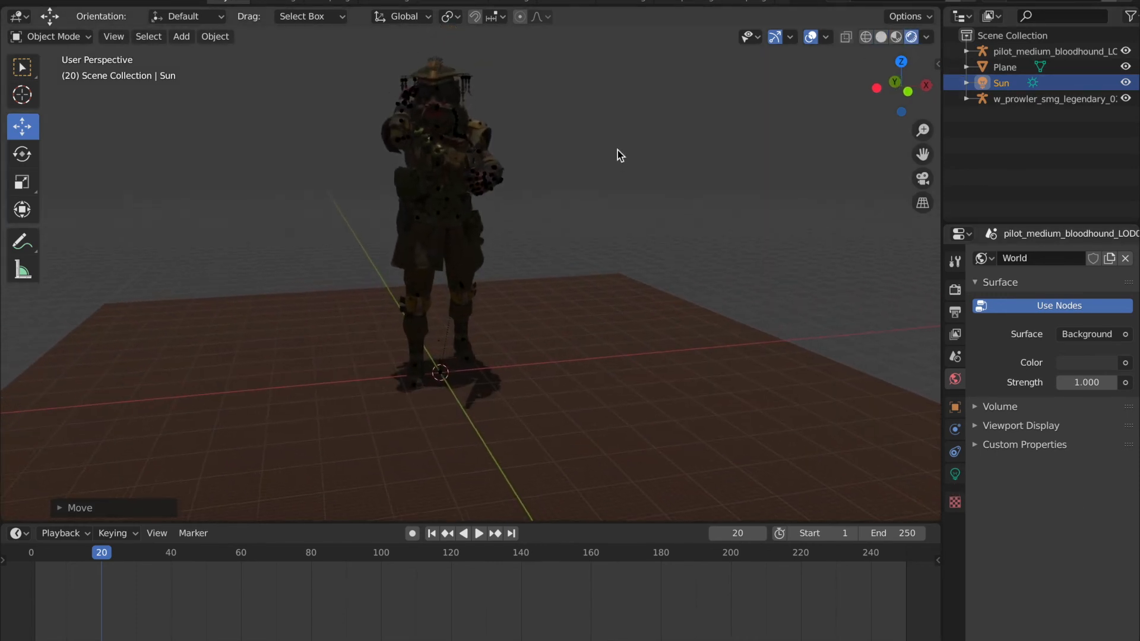
Adjust the Sun light so the character's shadow falls to one side on the ground plane.
scroll(617, 151, "down", 7)
key("g")
middle_click_drag(429, 151, 429, 151)
scroll(429, 150, "up", 3)
scroll(428, 150, "up", 1)
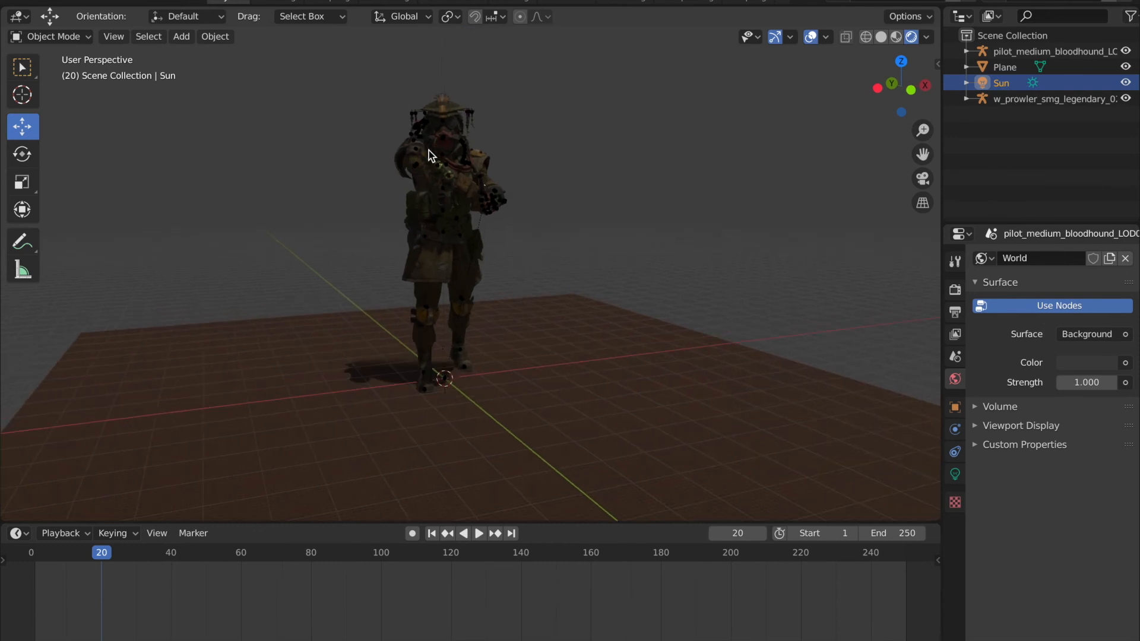
middle_click_drag(429, 151, 425, 240)
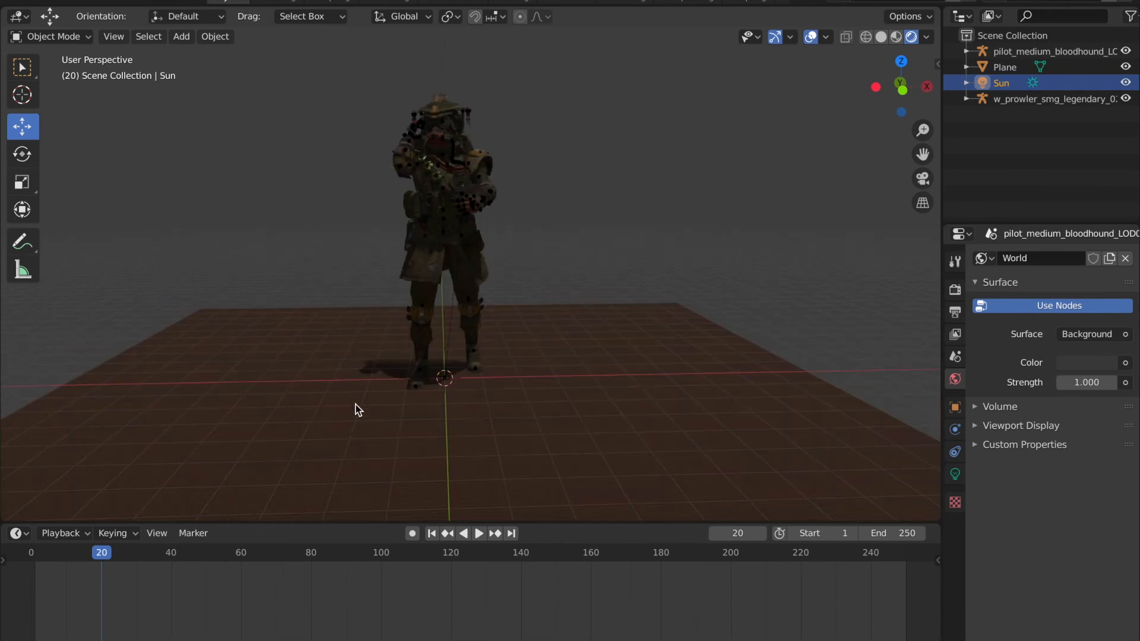
Delete the ground plane from the scene.
left_click(441, 425)
mouse_move(497, 449)
middle_mouse_down()
mouse_move(511, 448)
mouse_move(502, 448)
middle_mouse_up()
right_click(392, 380)
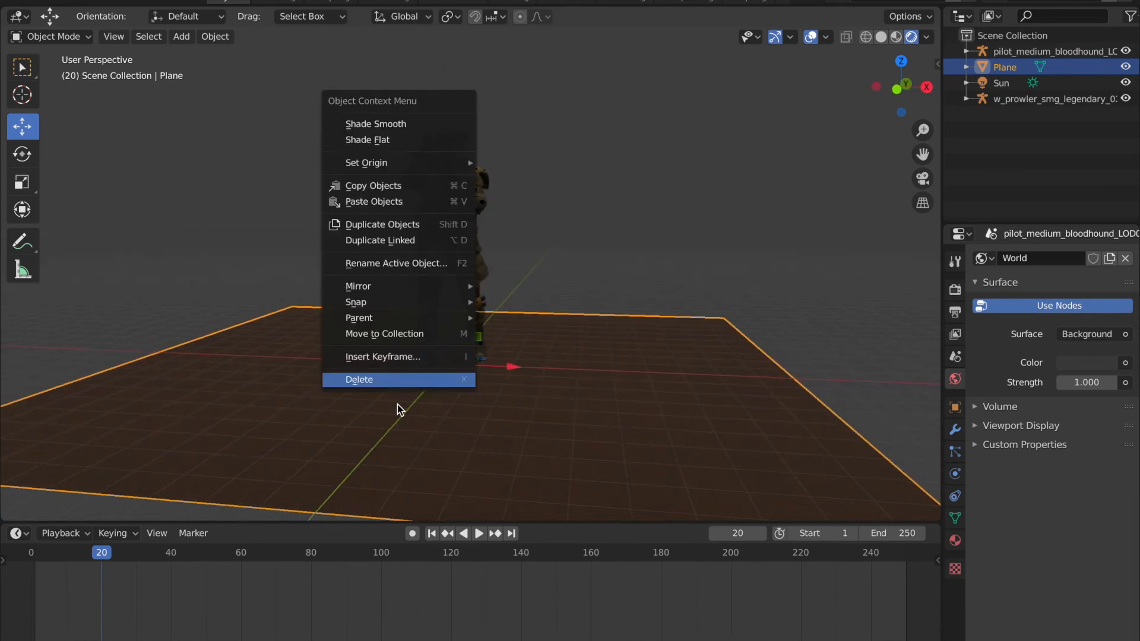
left_click(387, 380)
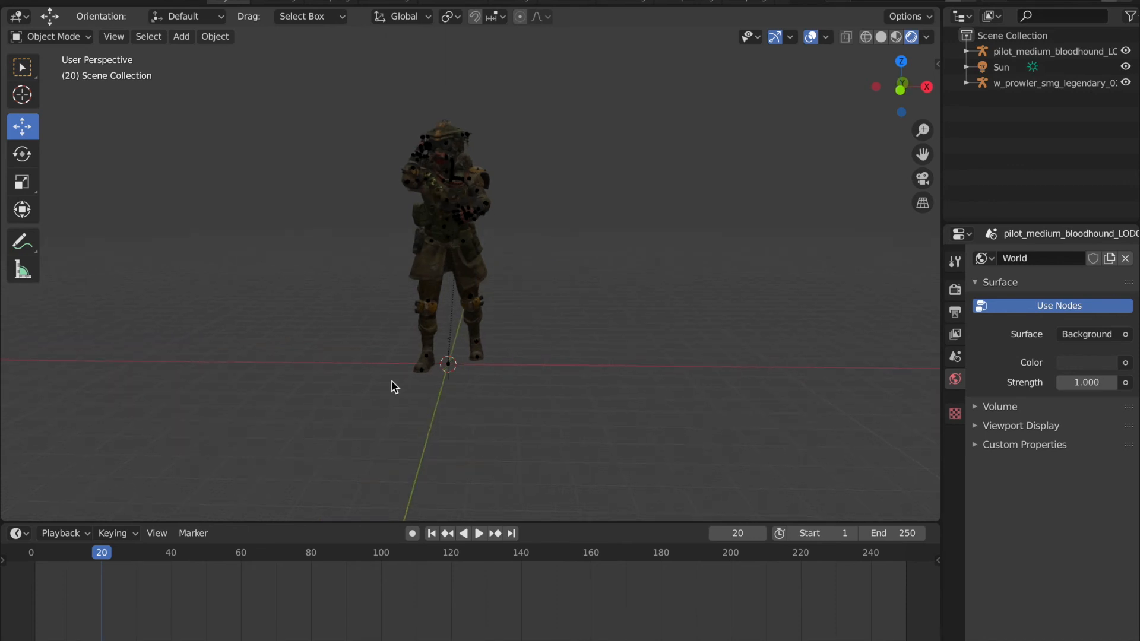
Add a camera to the scene and lift it vertically off the floor.
left_click(181, 36)
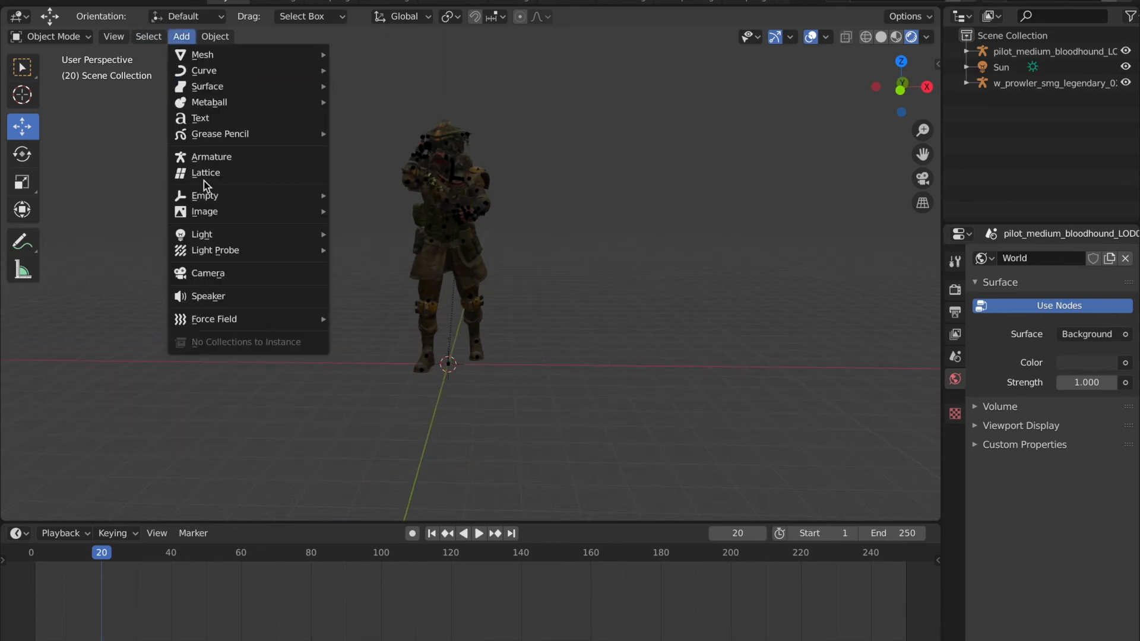
left_click(211, 276)
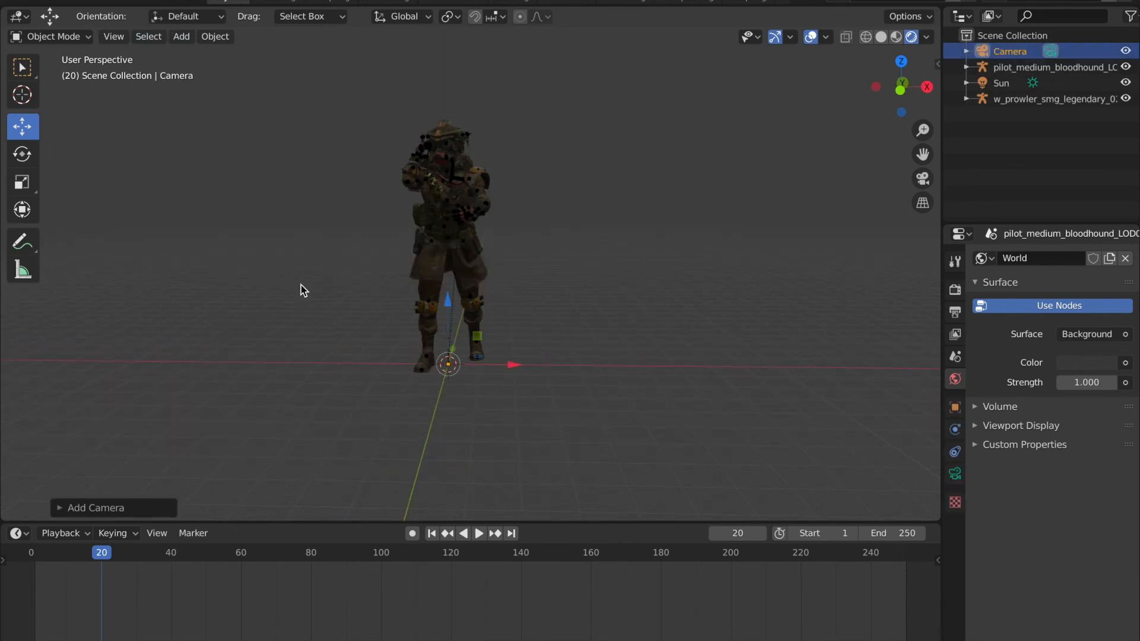
scroll(376, 298, "right", 10)
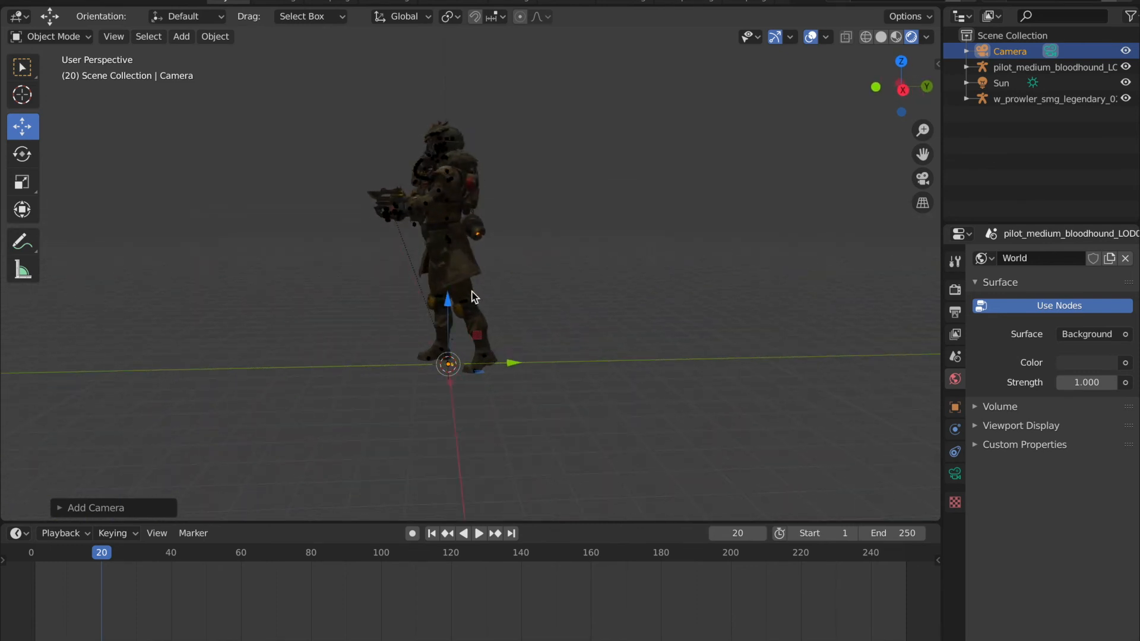
key("g")
key("z")
left_click(456, 98)
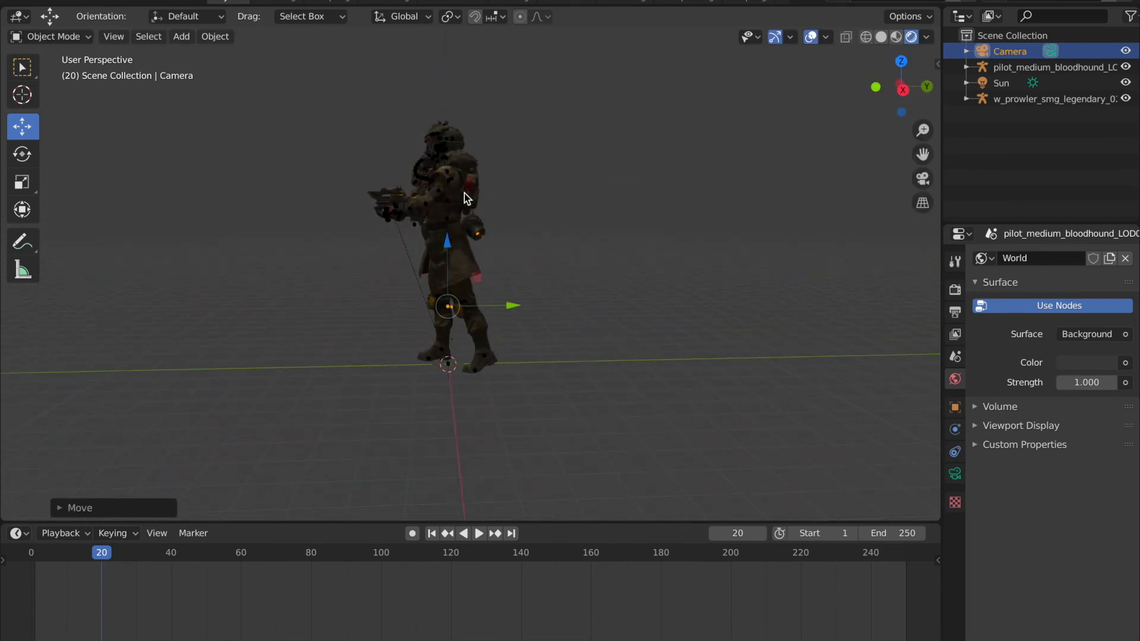
Move the camera along Y and Z until it sits in front of the character at about head height.
left_click_drag(449, 241, 320, 183)
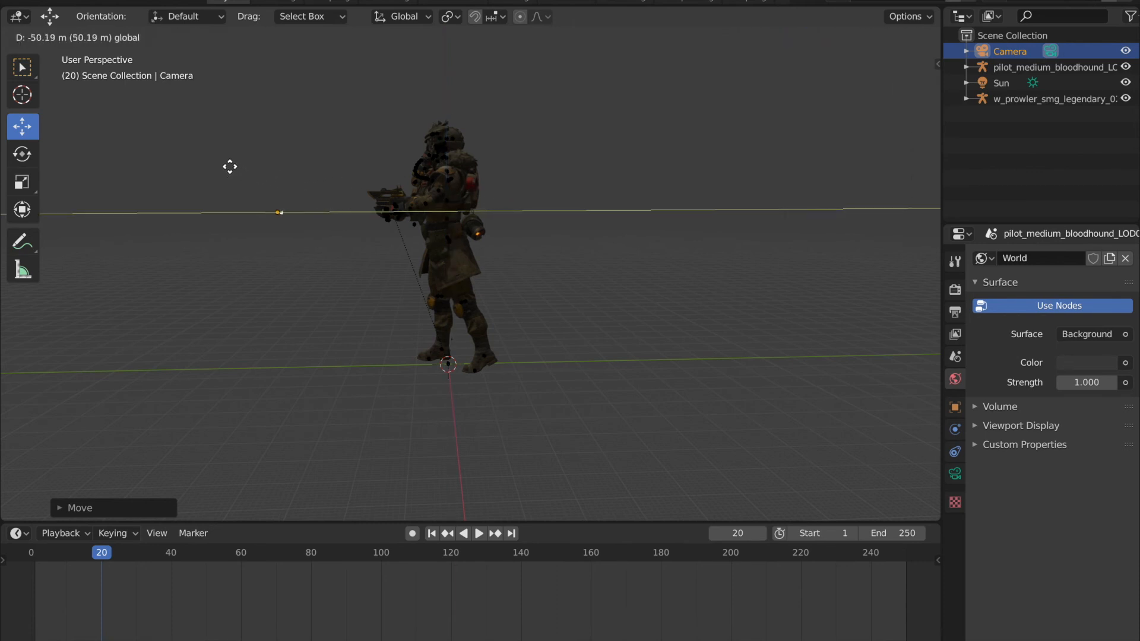
left_click_drag(230, 167, 237, 173)
left_click_drag(262, 133, 265, 88)
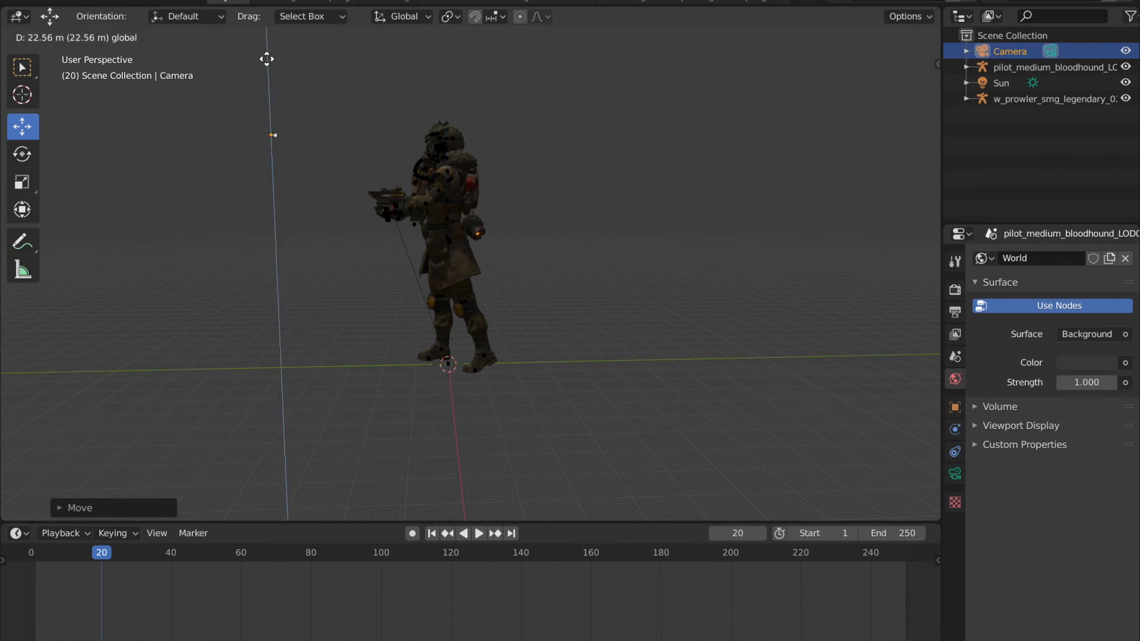
left_click_drag(265, 89, 265, 90)
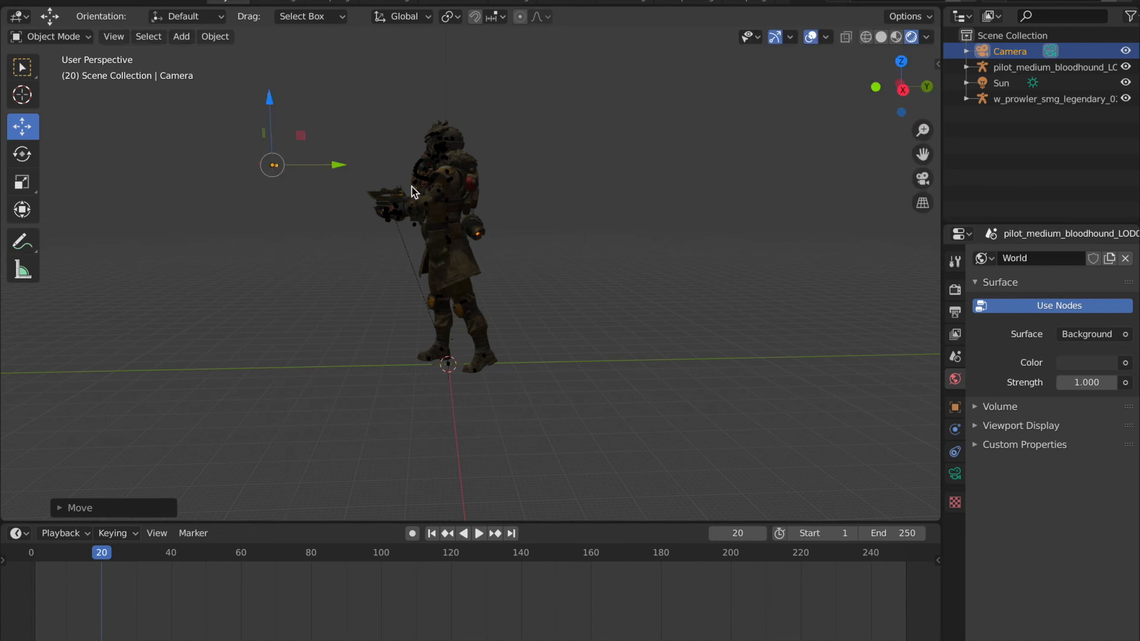
left_click_drag(340, 168, 297, 168)
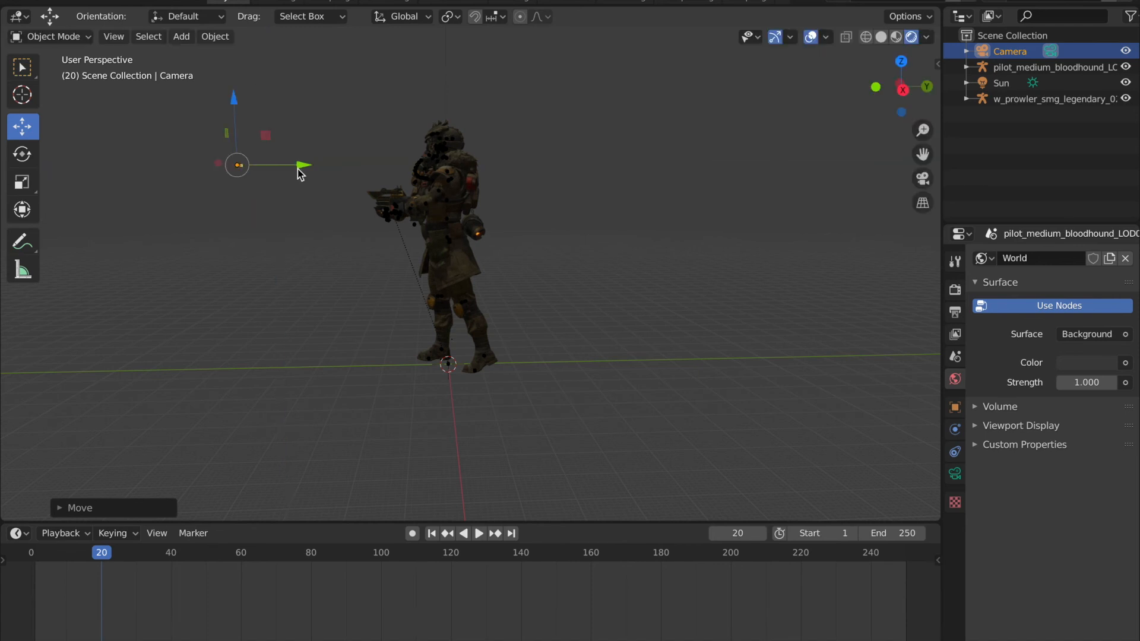
scroll(297, 169, "up", 3)
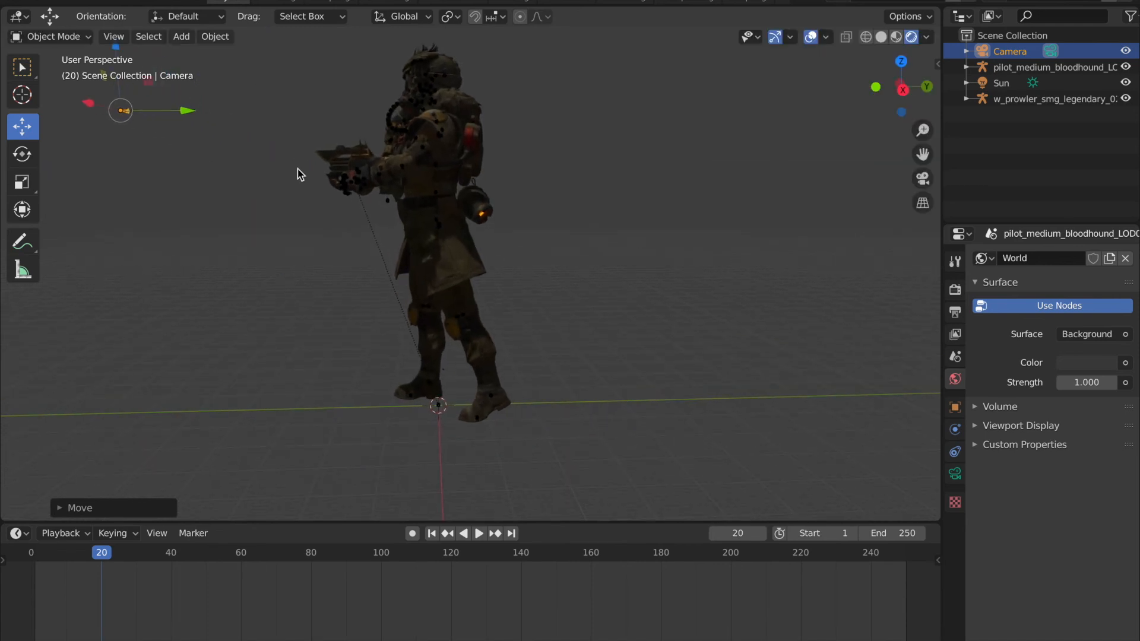
scroll(297, 169, "left", 4, "shift")
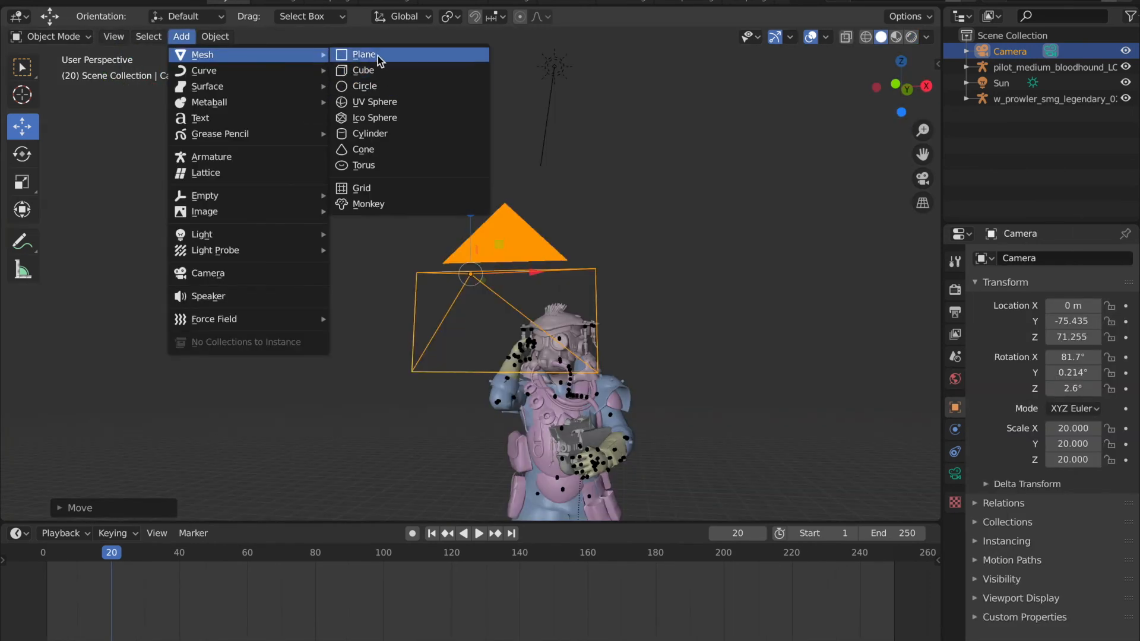
Add a mesh plane and place it behind the character at about 20.17 along Y and 40.92 along Z.
left_click(373, 52)
scroll(543, 226, "down", 5)
scroll(536, 246, "right", 10)
left_click_drag(596, 487, 655, 488)
left_click_drag(572, 422, 568, 319)
Rotate the new plane 90° about X so it stands upright behind the character.
left_click(21, 153)
type("90")
key("Return")
Set the upright plane's X and Y scale to 100.
double_click(1073, 428)
double_click(1069, 444)
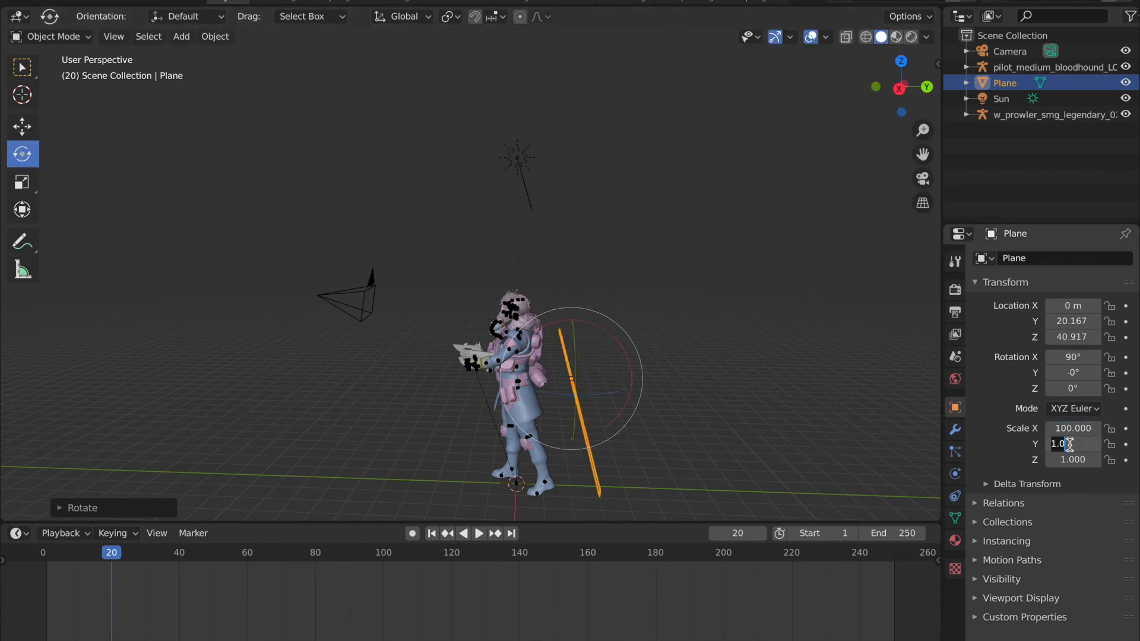
type("100")
key("Return")
middle_click_drag(699, 434, 831, 418)
Set the backdrop plane's X and Y scale to 50.
left_click(1078, 432)
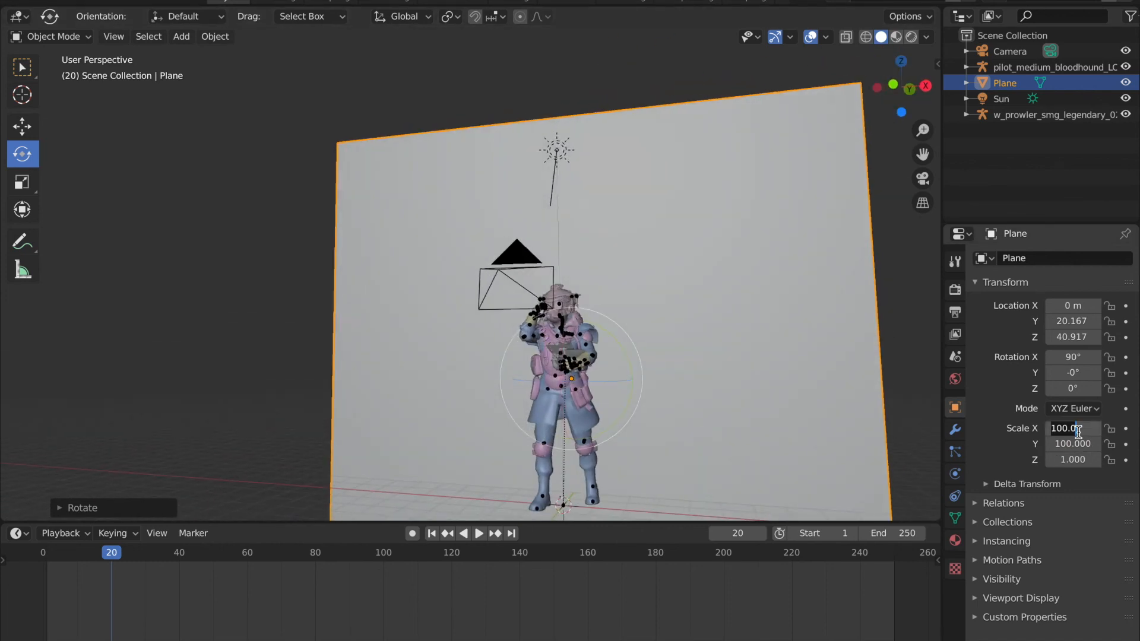
type("50")
key("Return")
left_click(1066, 444)
type("50")
key("Return")
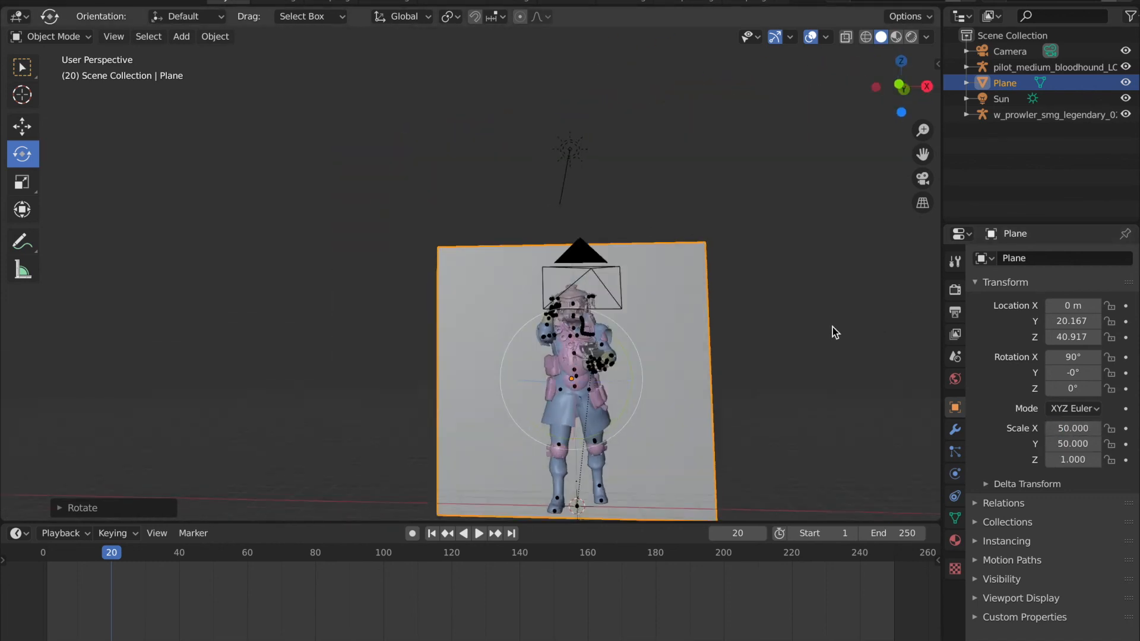
Create a new material for the backdrop plane and make its base color dark red.
middle_click_drag(831, 331, 679, 346)
left_click(954, 540)
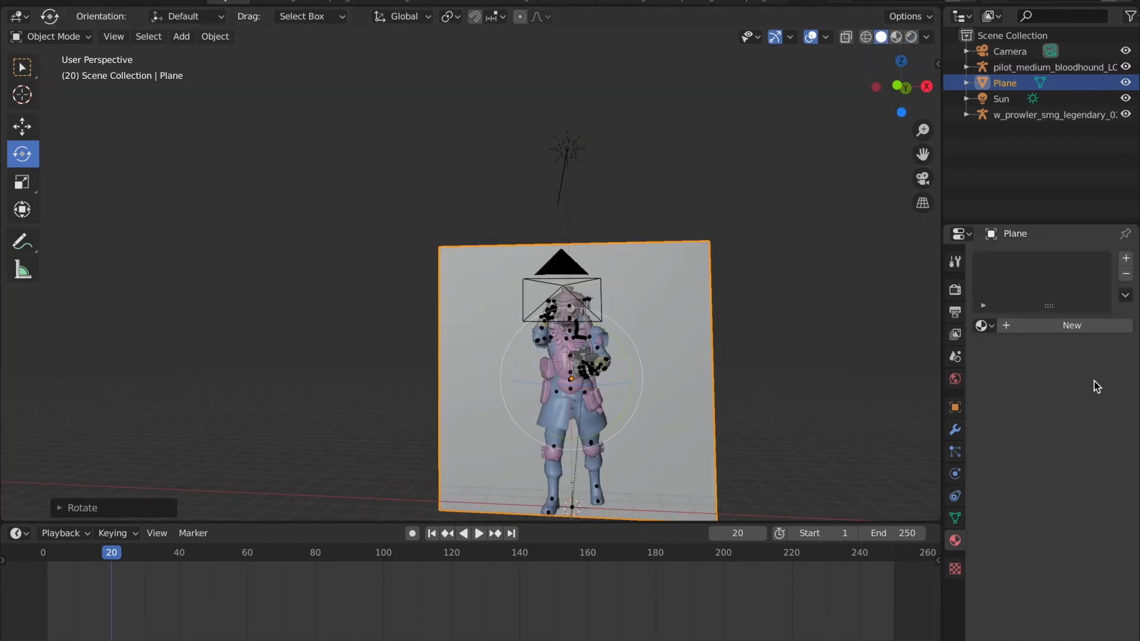
left_click(1063, 326)
left_click(1086, 486)
left_click_drag(1045, 332, 1015, 356)
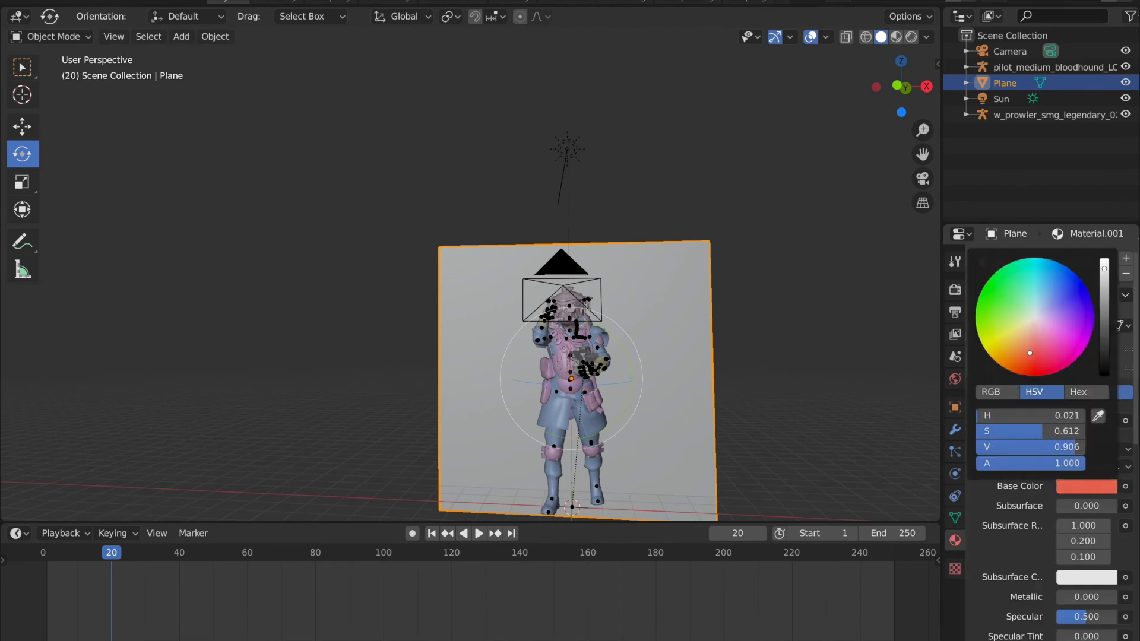
left_click_drag(1105, 280, 1105, 333)
Turn on rendered shading and set the backdrop material's roughness to about 0.564.
scroll(1005, 547, "down", 2)
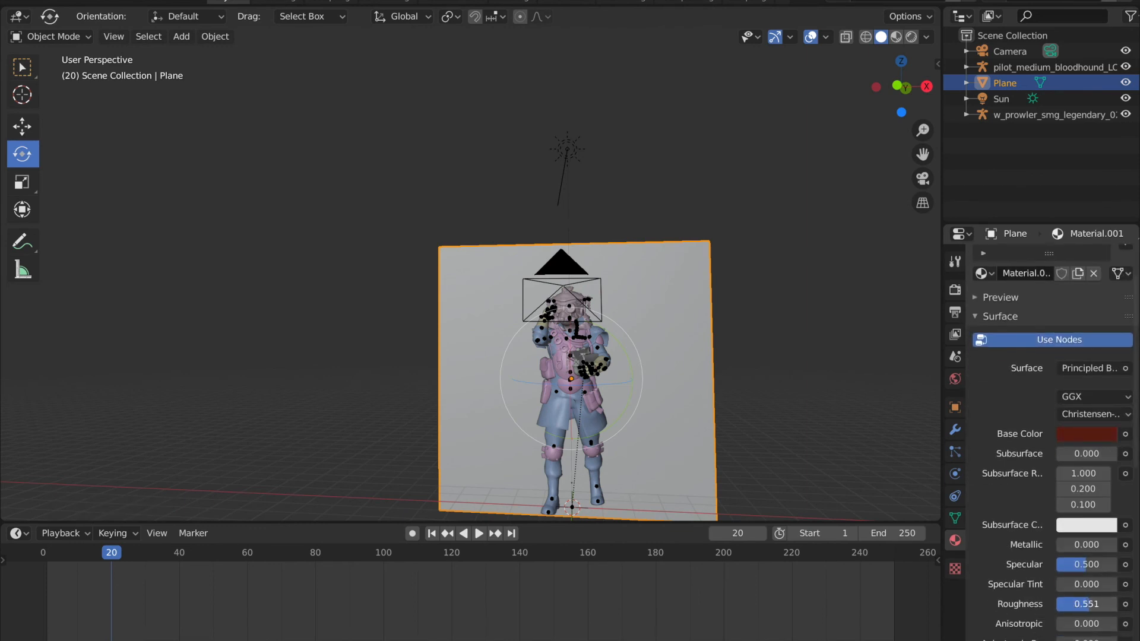
left_click(912, 38)
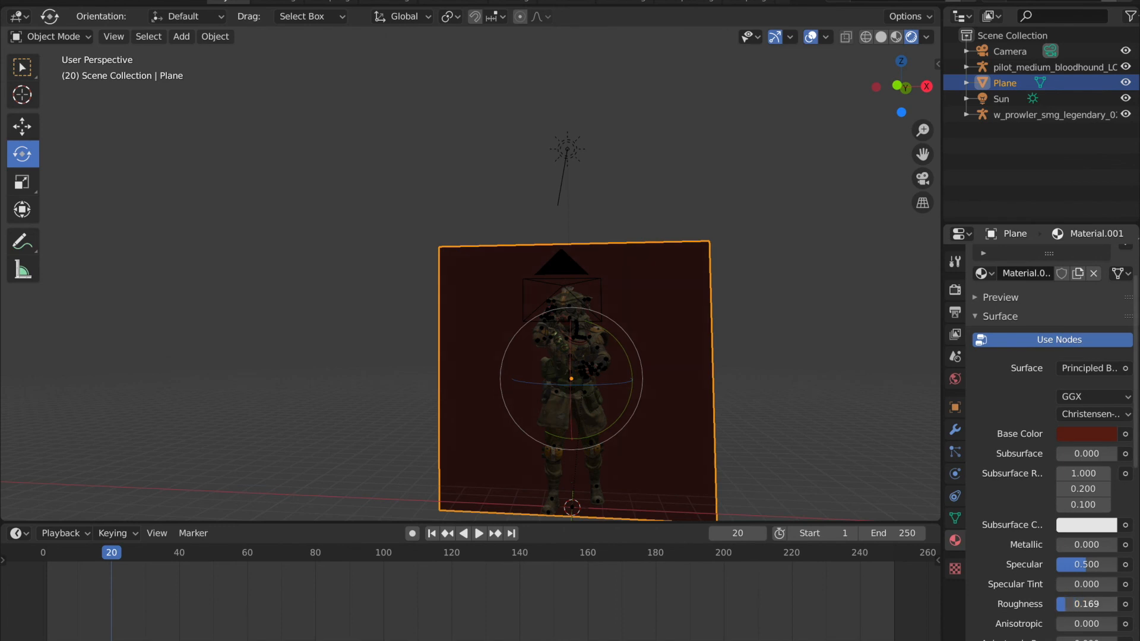
left_click_drag(1086, 604, 1074, 604)
Look through the camera and shift the backdrop plane along X to centre it in the frame.
key("KP_0")
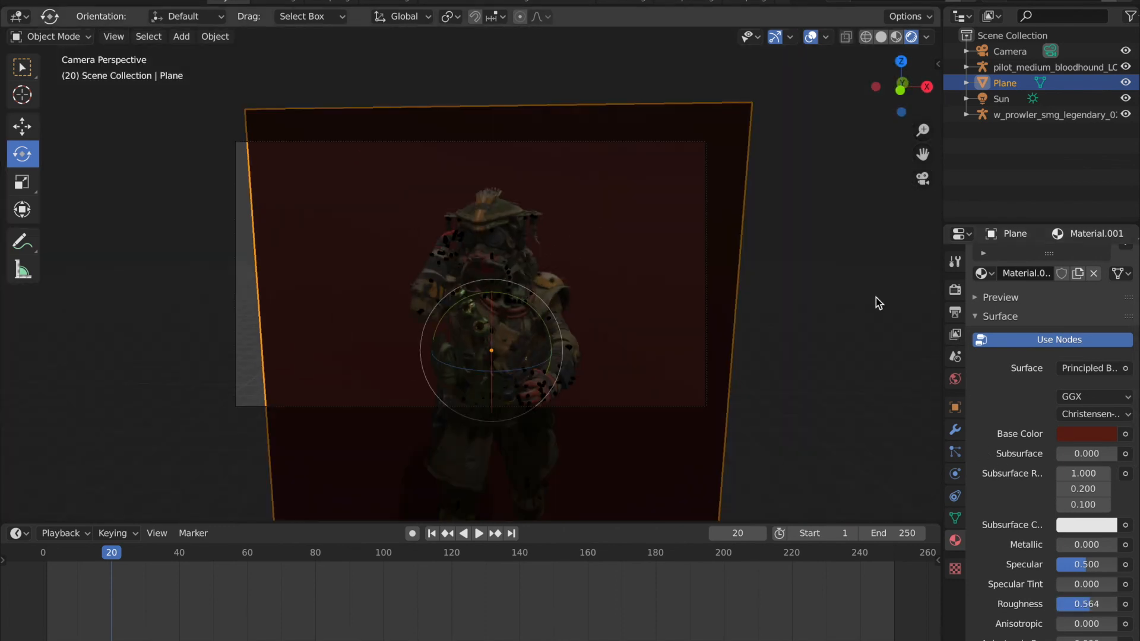
left_click(30, 135)
left_click_drag(549, 350, 511, 352)
Rescale and reposition the backdrop plane so it is wider and covers the whole camera frame.
left_click(29, 173)
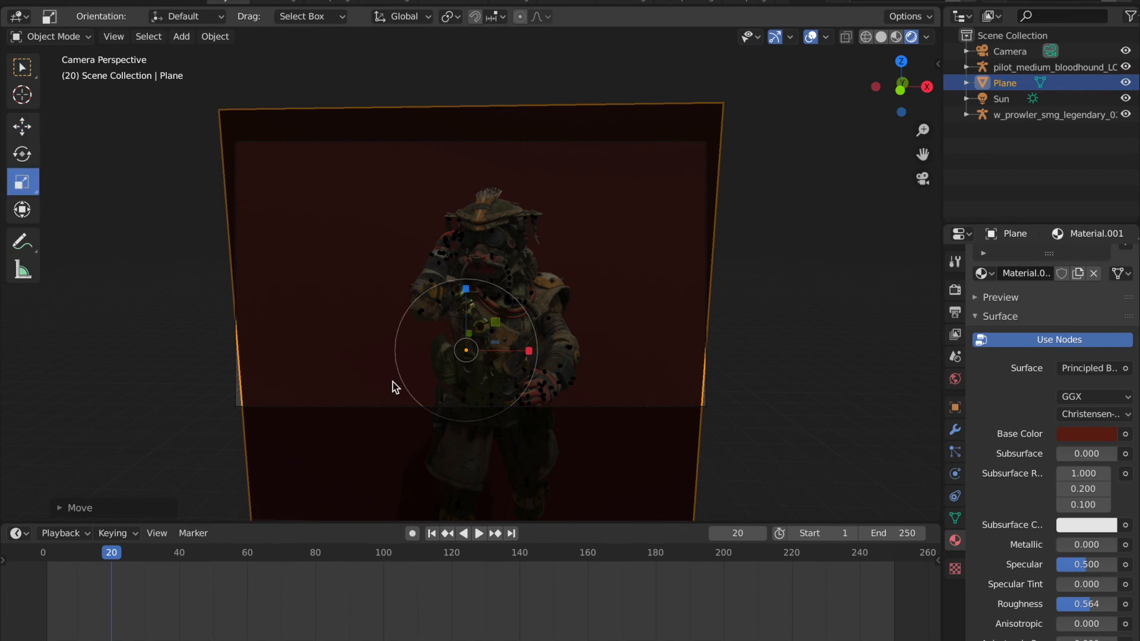
left_click_drag(467, 294, 474, 211)
left_click(27, 129)
left_click(27, 174)
left_click_drag(527, 295, 540, 296)
Deselect the backdrop plane and render the current frame as a still image.
left_click(798, 336)
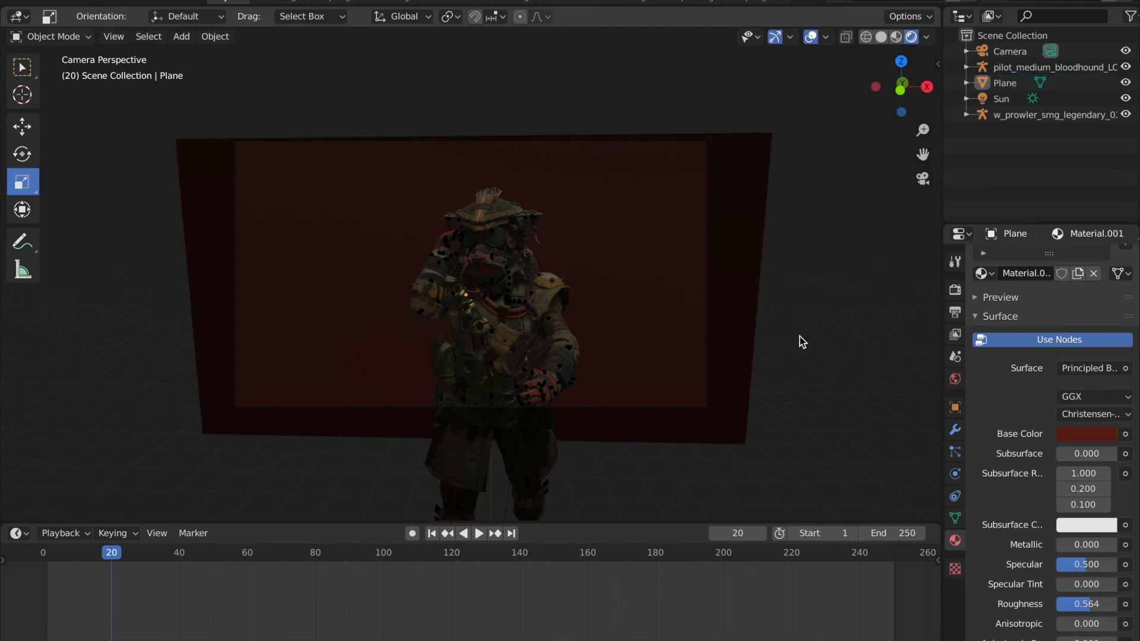
left_click(90, 4)
left_click(131, 31)
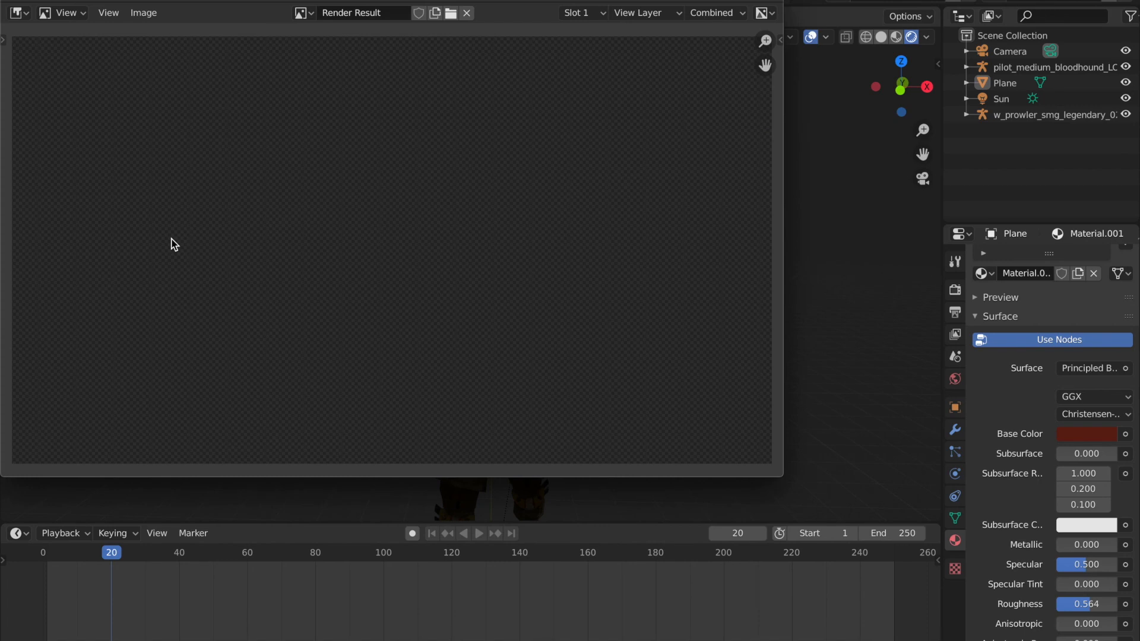